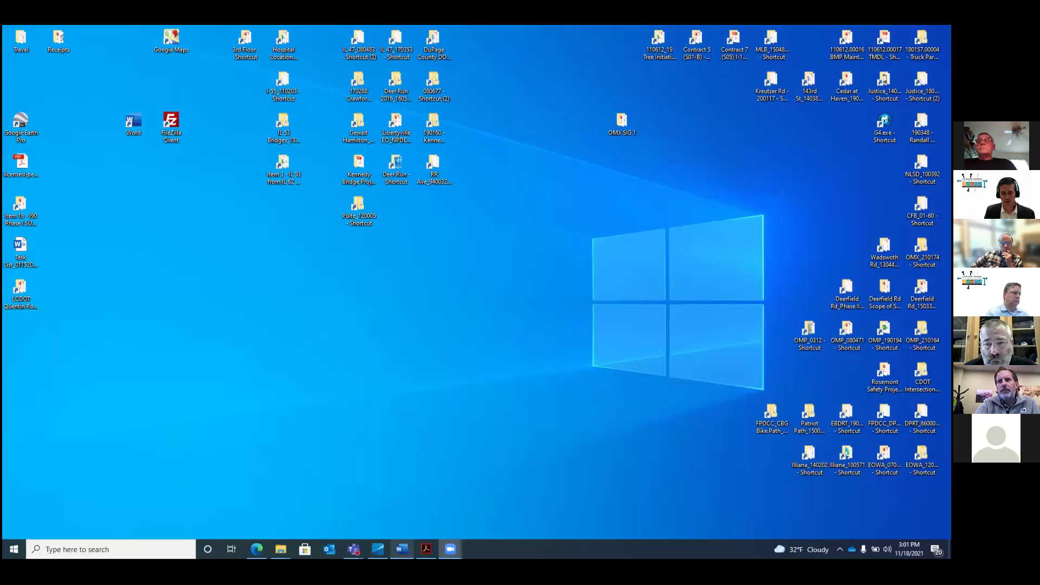
Step: Try to bring the Zoom Meeting Controls window to the front
mouse_move(450, 549)
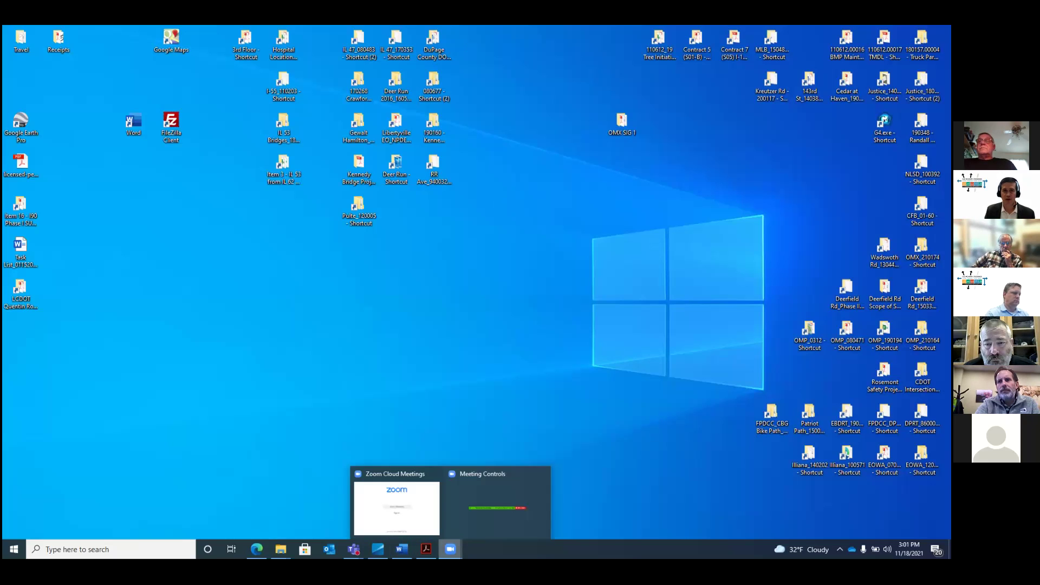
left_click(465, 522)
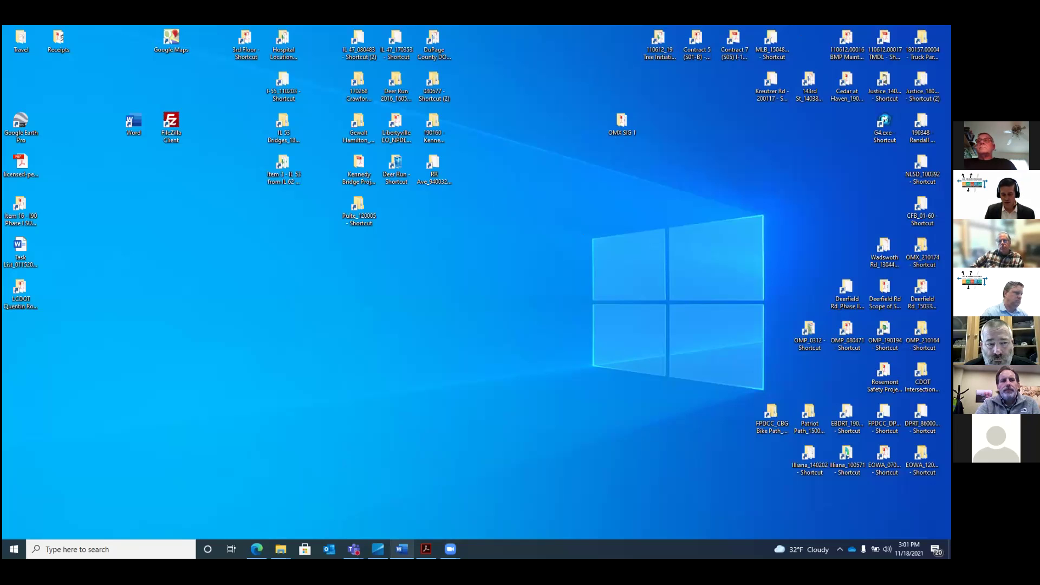
mouse_move(450, 549)
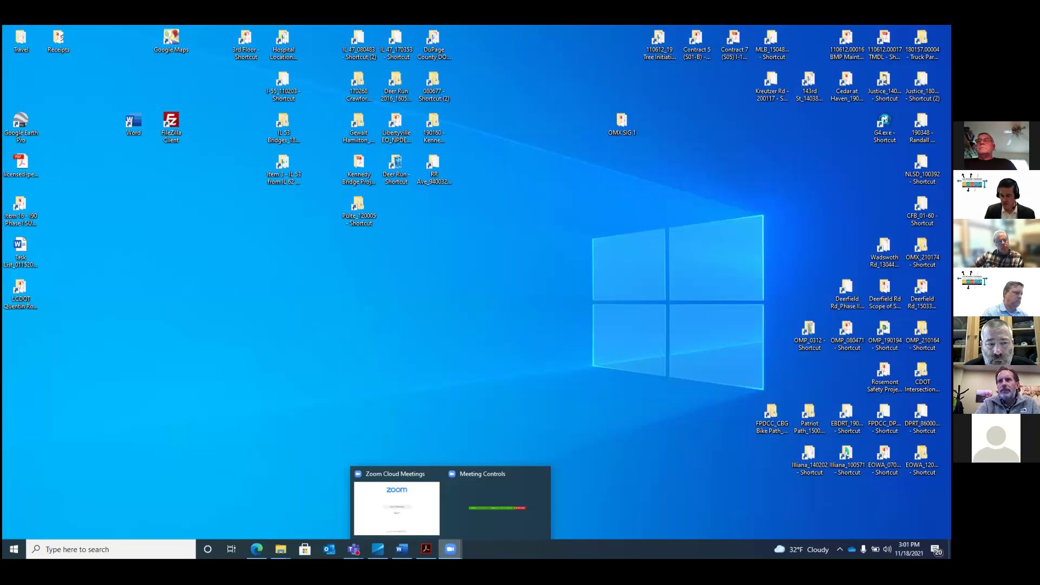
left_click(469, 525)
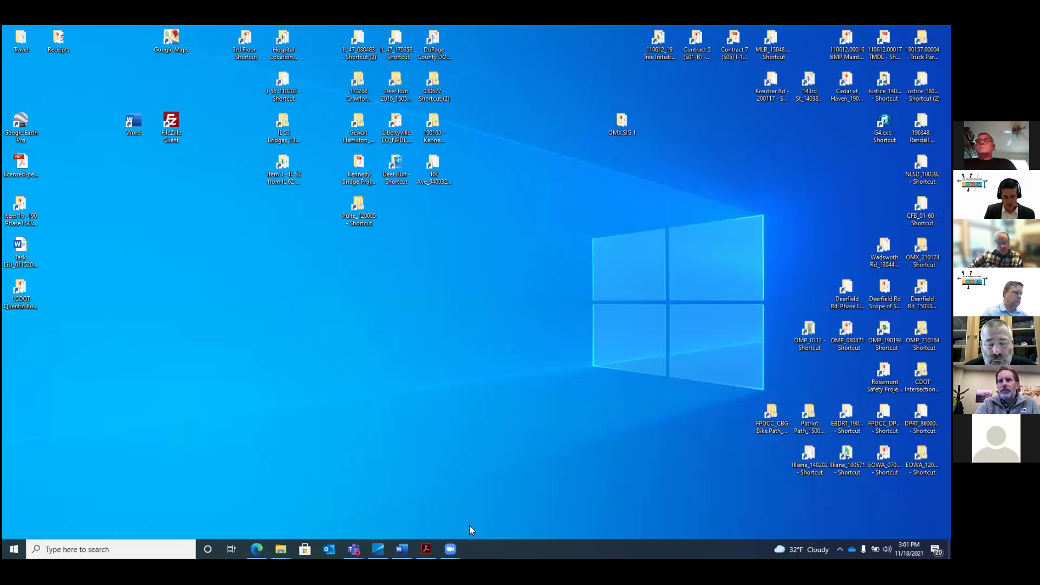
mouse_move(450, 549)
left_click(431, 531)
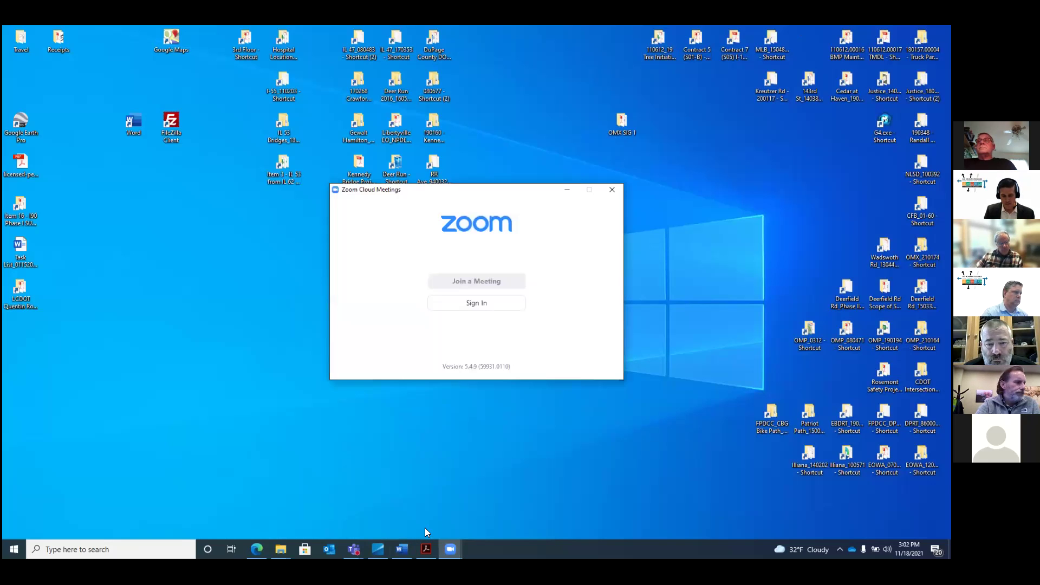
mouse_move(450, 549)
left_click(477, 534)
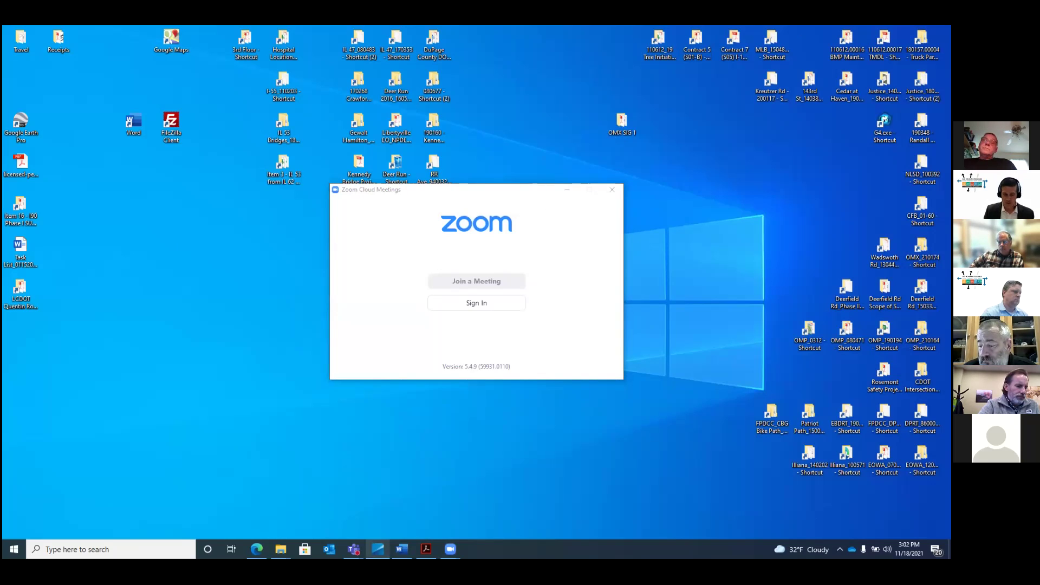
Step: Switch to the Breakout Group 2 note sheet in Word and show all the purpose and need category rows
left_click(402, 548)
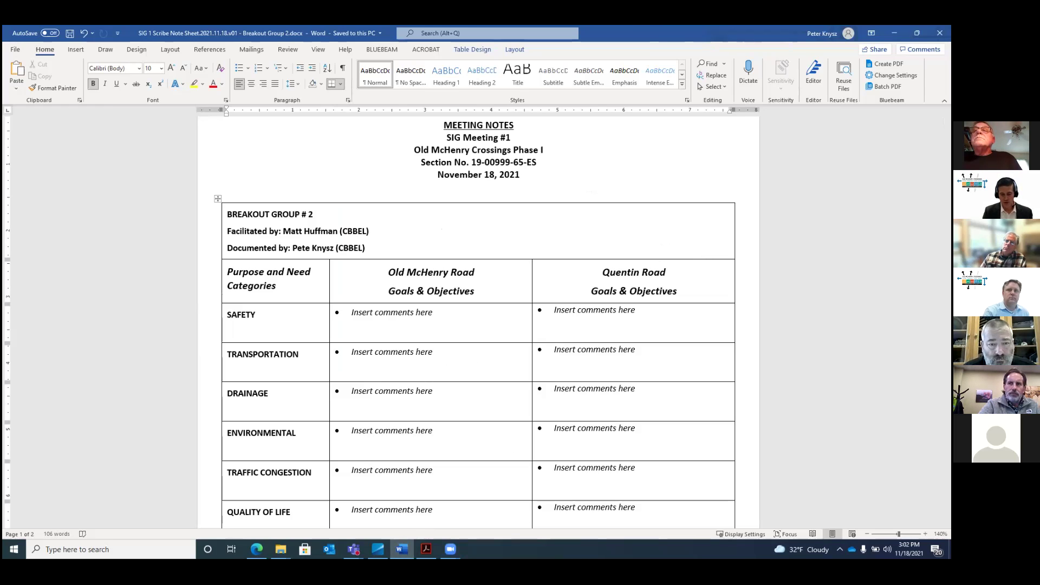
key("alt+Tab")
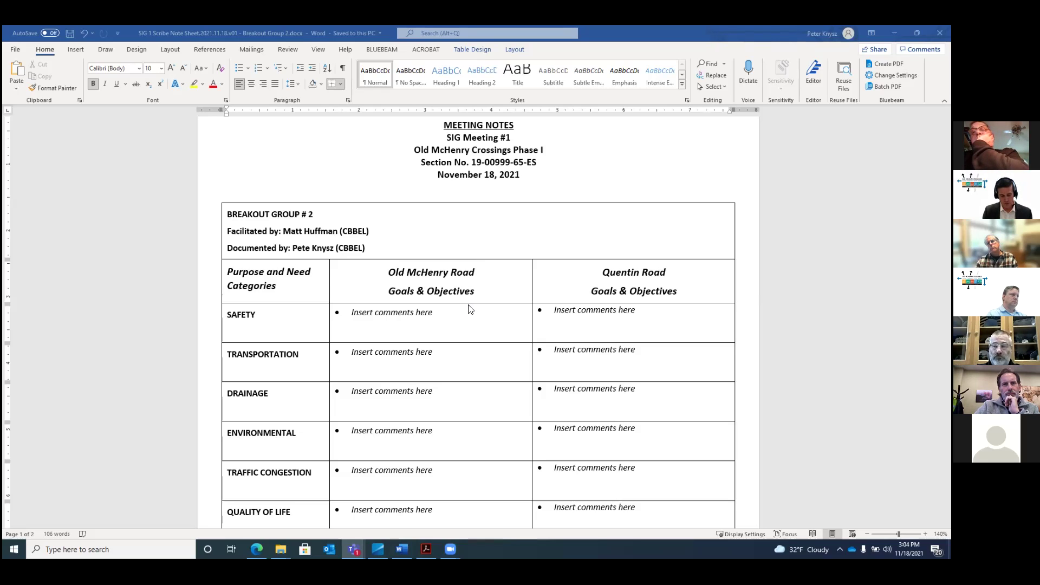
scroll(464, 314, "down", 2)
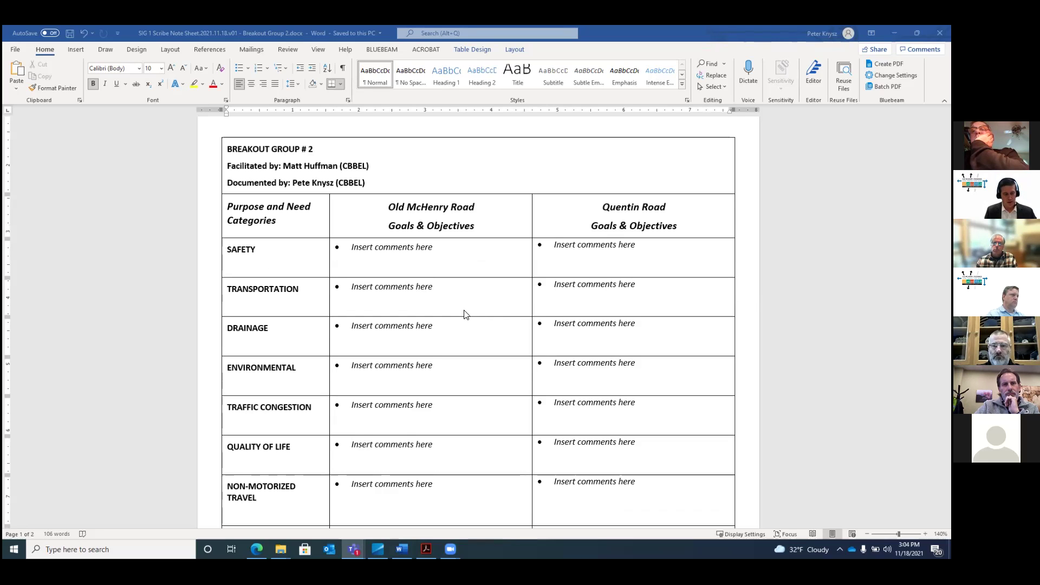
scroll(466, 315, "down", 1)
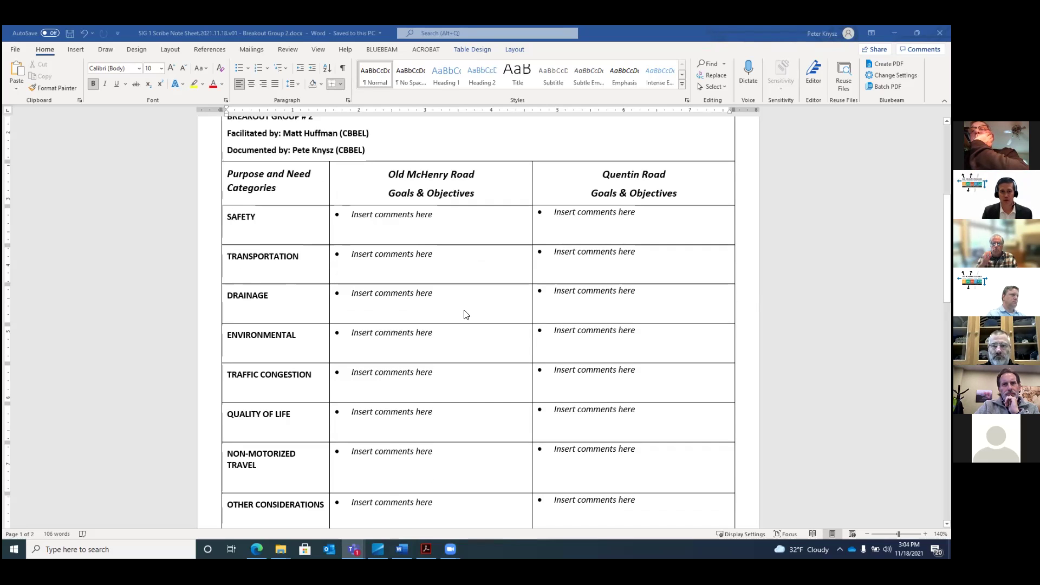
scroll(465, 315, "down", 1)
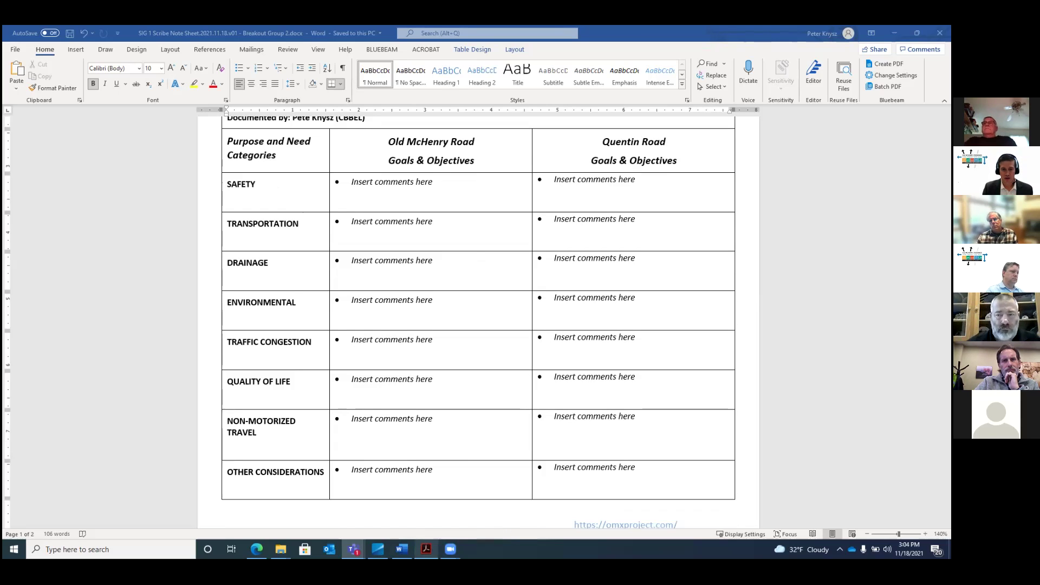
mouse_move(426, 549)
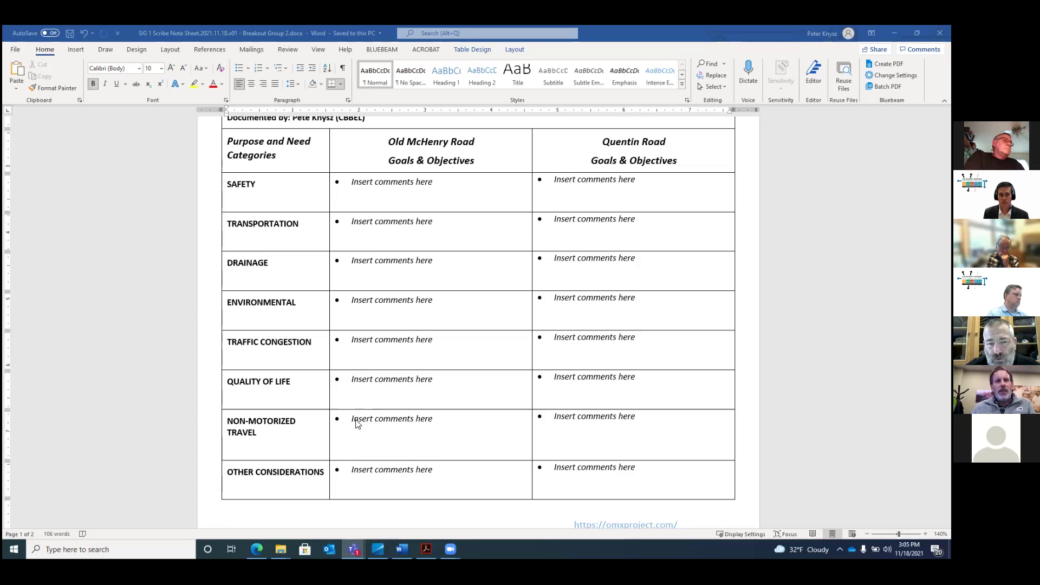
Step: Replace the placeholder comment in the Safety row under Old McHenry Road with "yes"
left_click(352, 183)
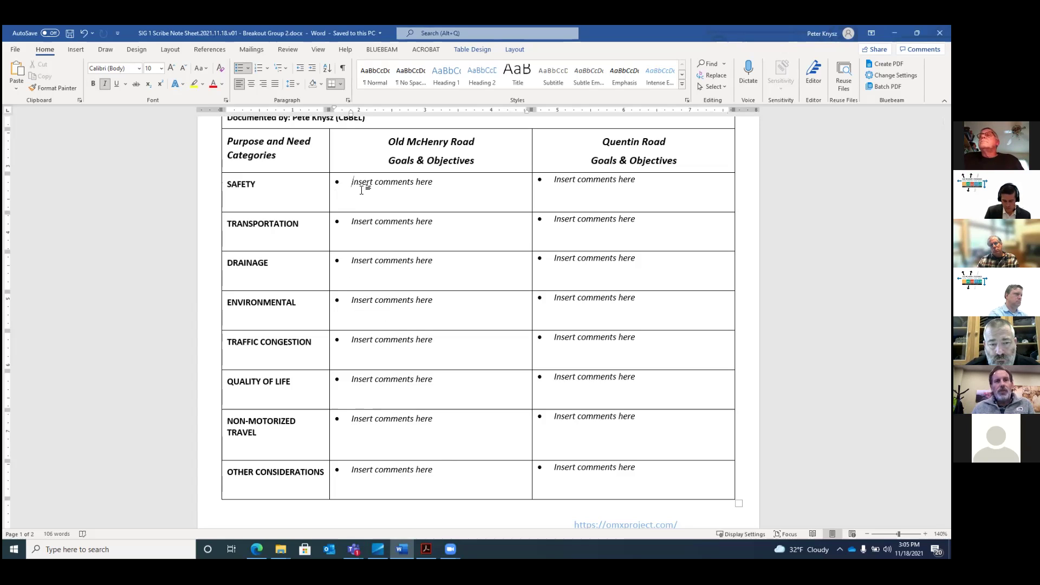
type("yes")
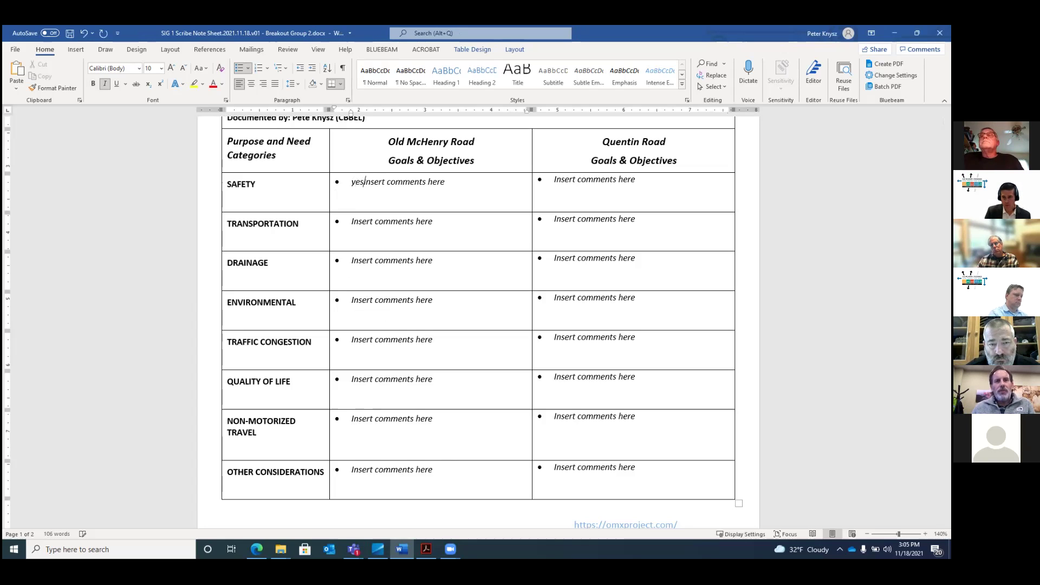
key("Delete")
key("Delete")
key("Delete")
key("Delete")
key("Delete")
key("Delete")
key("Delete")
key("Delete")
key("Delete")
key("Delete")
key("Delete")
key("Delete")
key("Delete")
key("Delete")
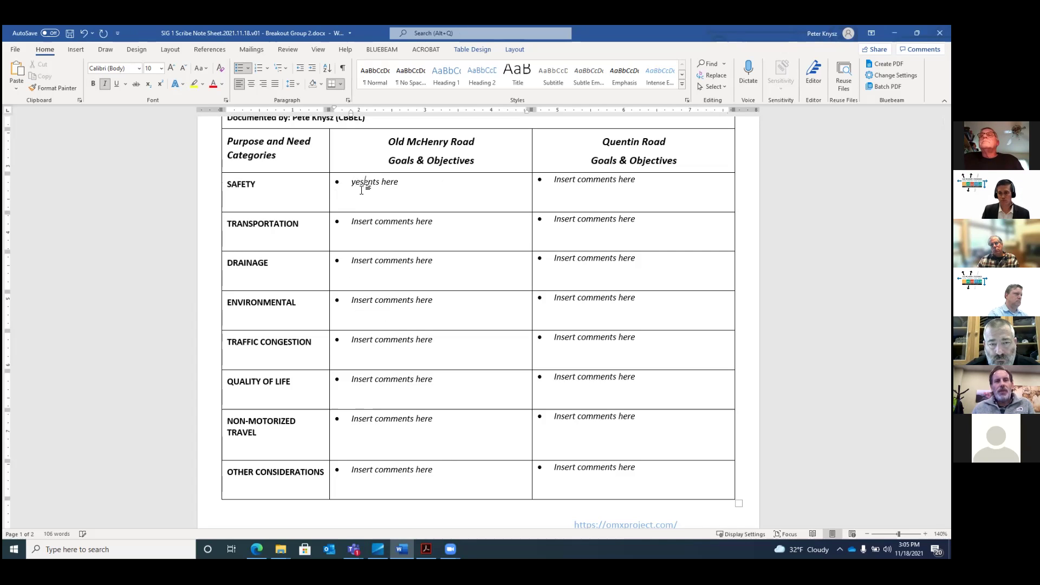
key("Delete")
key("Delete")
key("Delete")
key("Delete")
key("Delete")
key("Delete")
Step: Replace the placeholder comment in the Non-Motorized Travel row under Old McHenry Road with "walkability"
left_click(353, 470)
left_click(352, 413)
type("walkability")
key("Delete")
key("Delete")
key("Delete")
key("Delete")
key("Delete")
key("Delete")
key("Delete")
key("Delete")
key("Delete")
key("Delete")
key("Delete")
key("Delete")
key("Delete")
key("Delete")
key("Delete")
key("Delete")
key("Delete")
key("Delete")
key("Delete")
key("Delete")
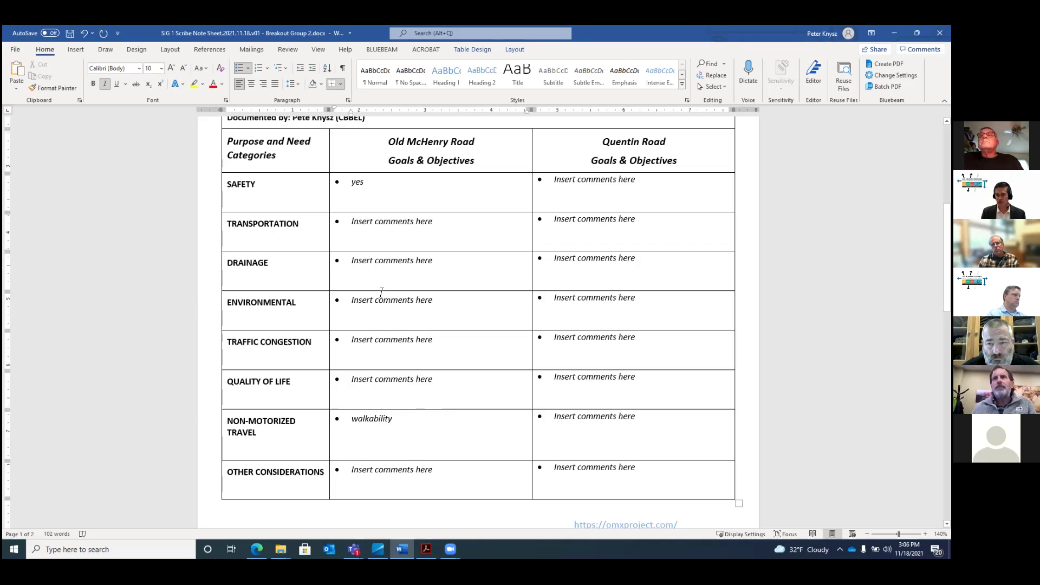
Step: Replace the placeholder comment in the Traffic Congestion row under Old McHenry Road with "traffic"
left_click(385, 339)
type("traffic")
key("Delete")
key("Delete")
key("Delete")
key("Delete")
key("Delete")
key("Delete")
key("Delete")
key("Delete")
key("Delete")
key("Delete")
key("Delete")
key("Delete")
key("Delete")
key("Delete")
key("Delete")
key("Delete")
key("Delete")
key("Delete")
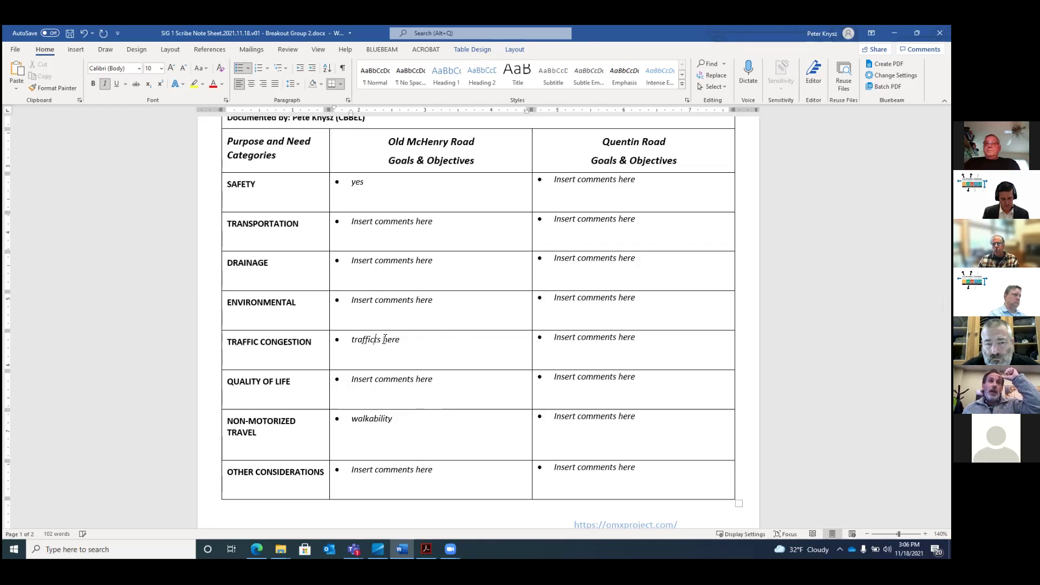
key("Delete")
key("Delete")
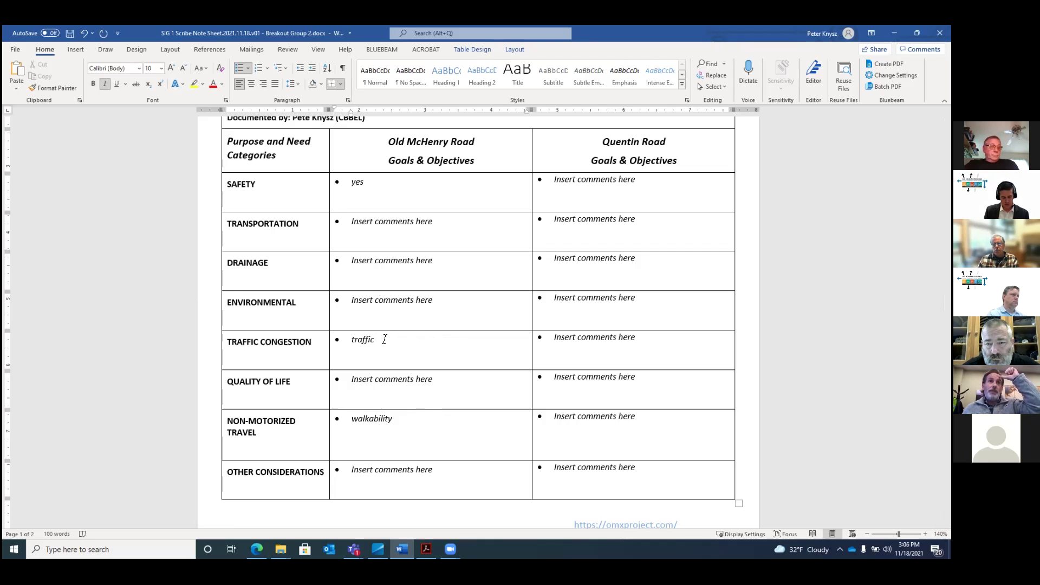
Step: Change the Traffic Congestion comment under Old McHenry Road to read "Traffic concerns"
left_click(424, 376)
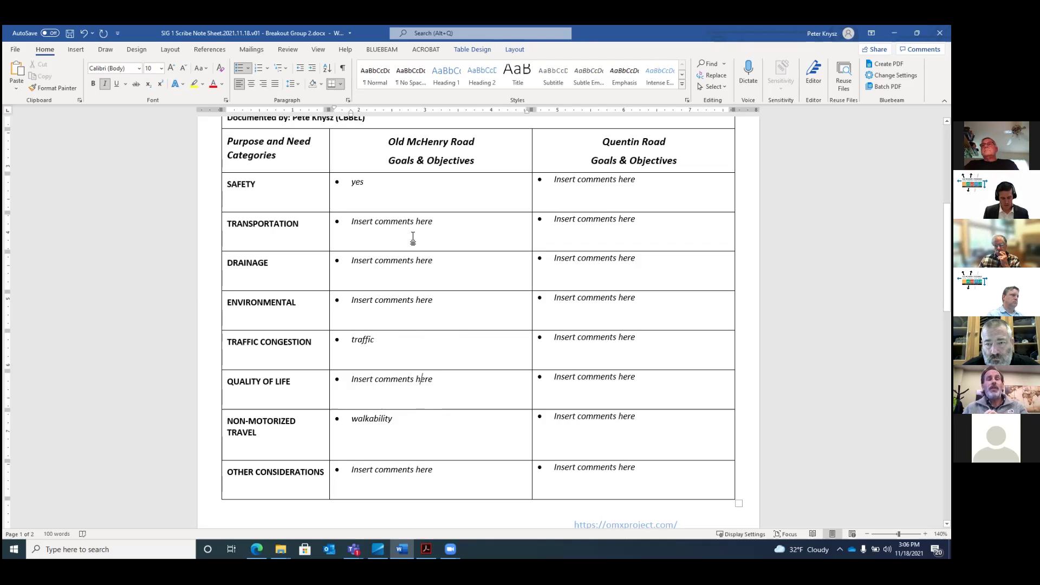
left_click(353, 340)
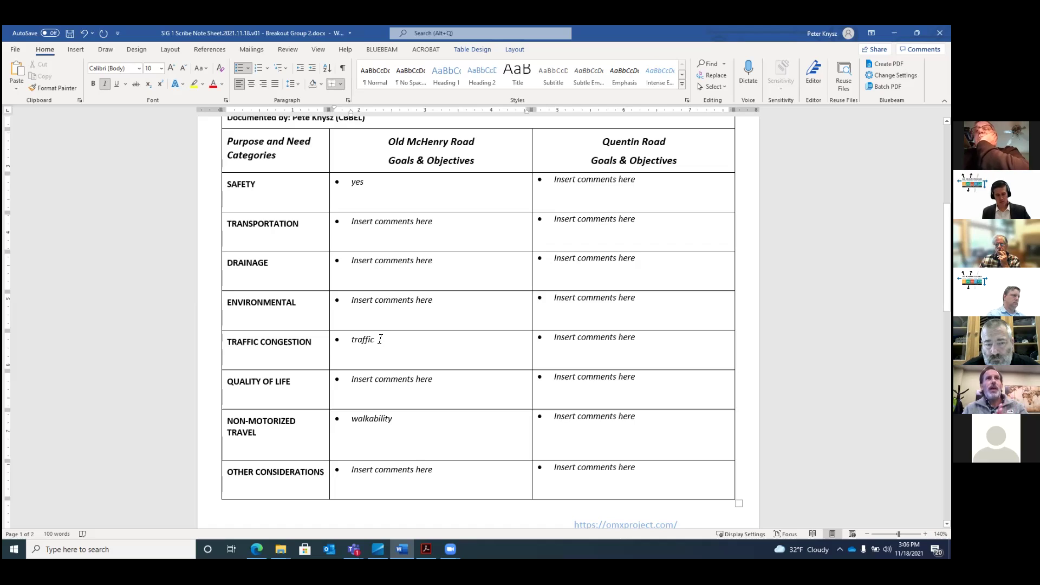
left_click(380, 339)
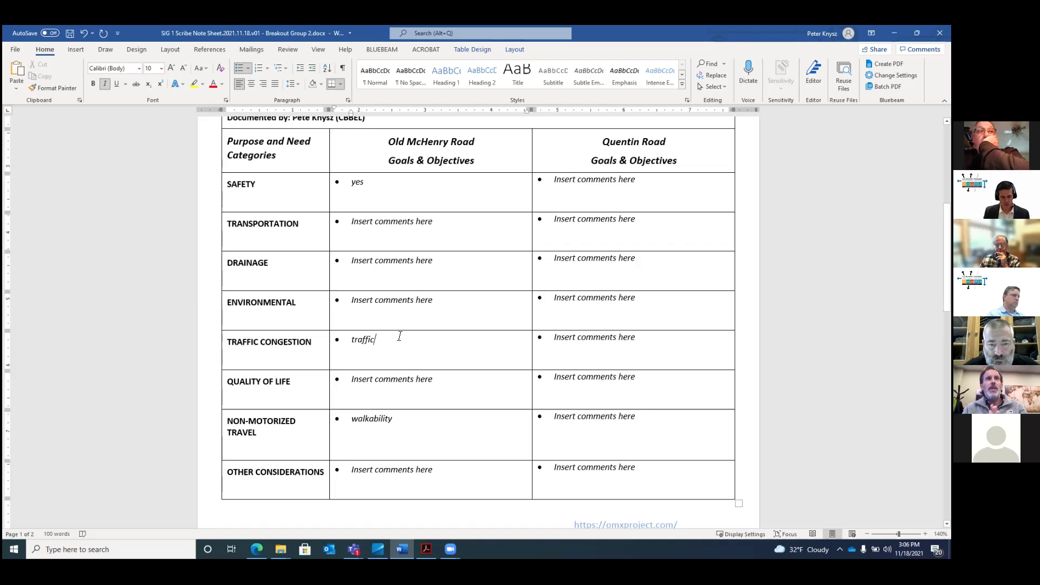
type("concerns")
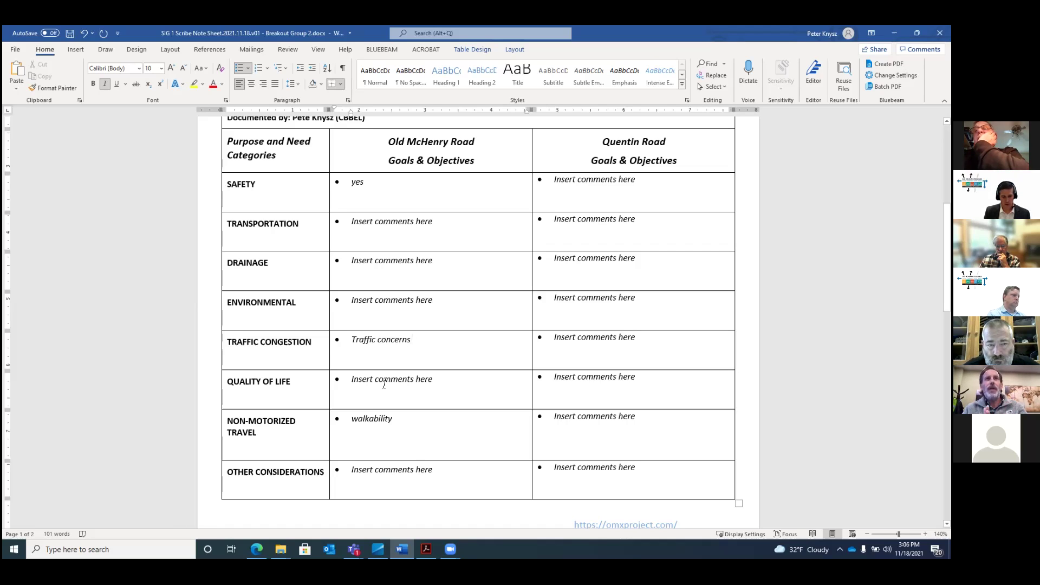
Step: Expand the Non-Motorized Travel comment under Old McHenry Road to read "Maintain/improve walkability"
left_click(354, 418)
type("mi")
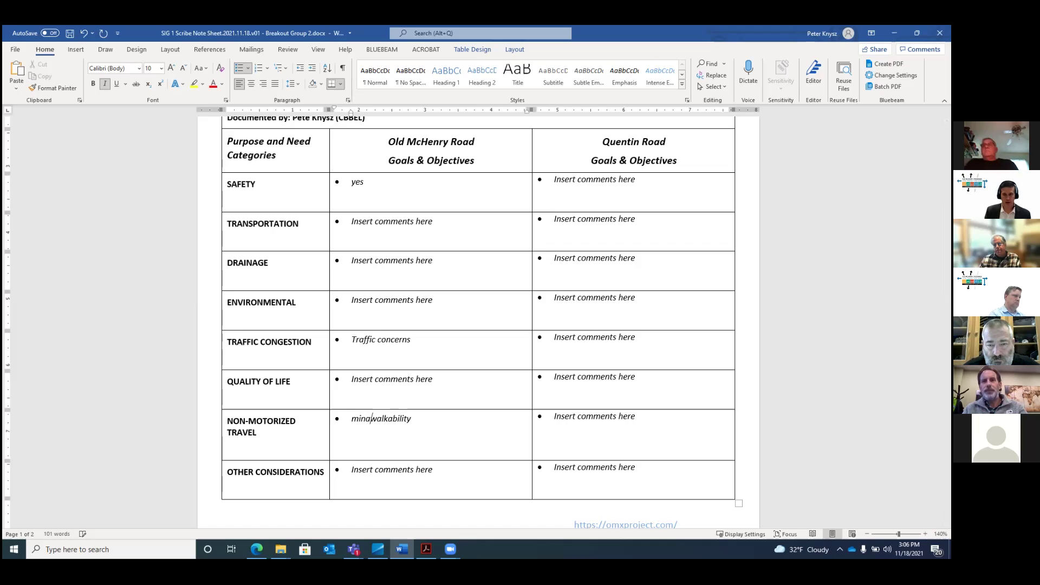
key("BackSpace")
type("aintai")
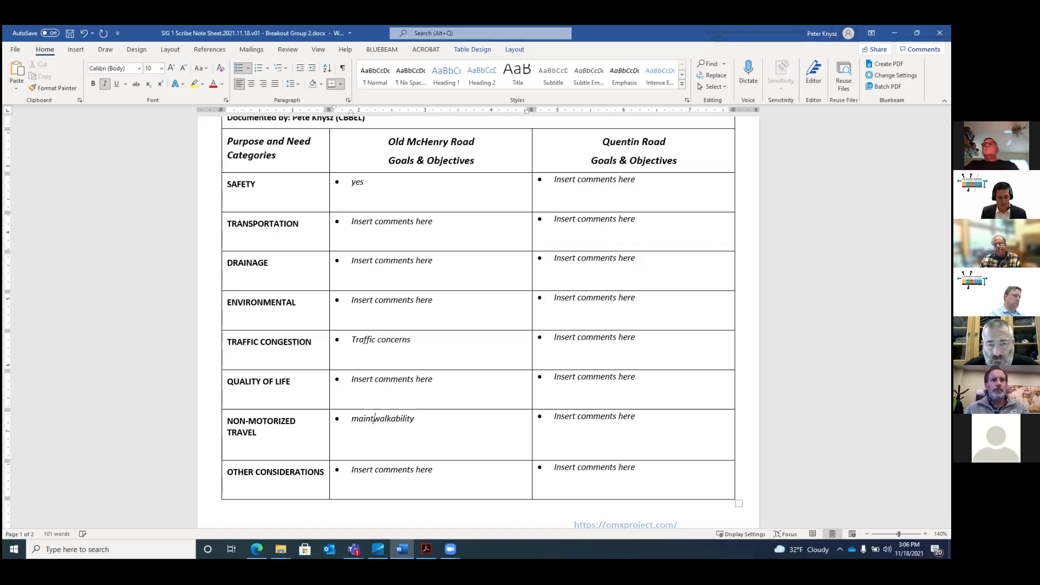
type("n/im")
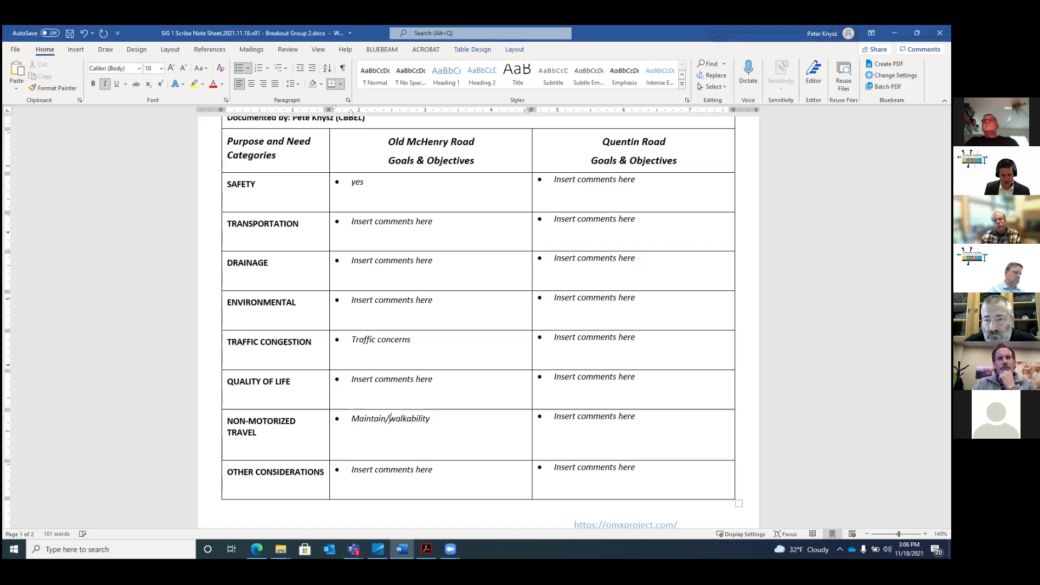
type("prove")
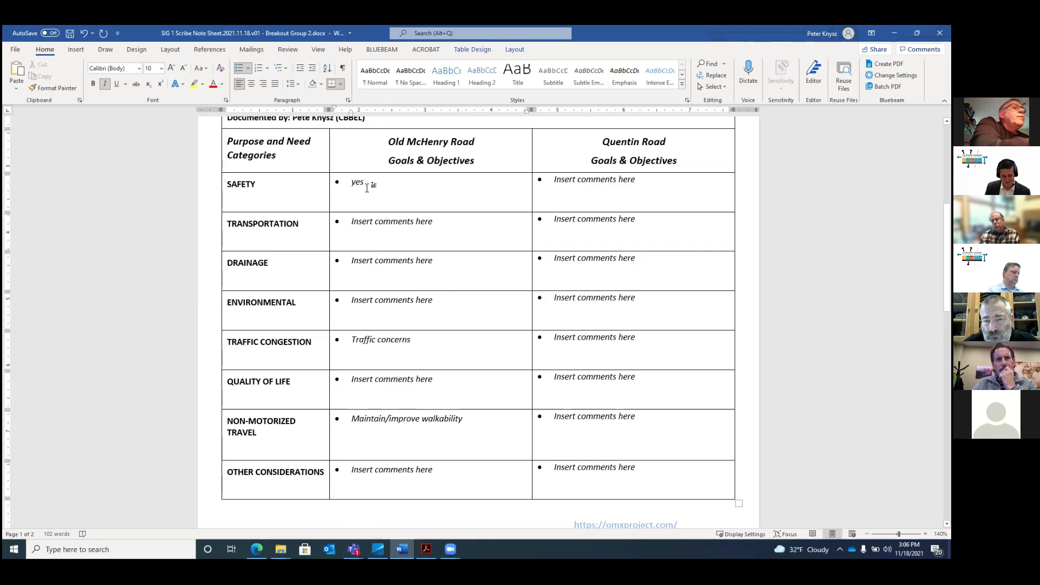
Step: Replace the Safety comment under Old McHenry Road with "Maintain/improve"
type("maintain/improve")
key("Delete")
key("Delete")
key("Delete")
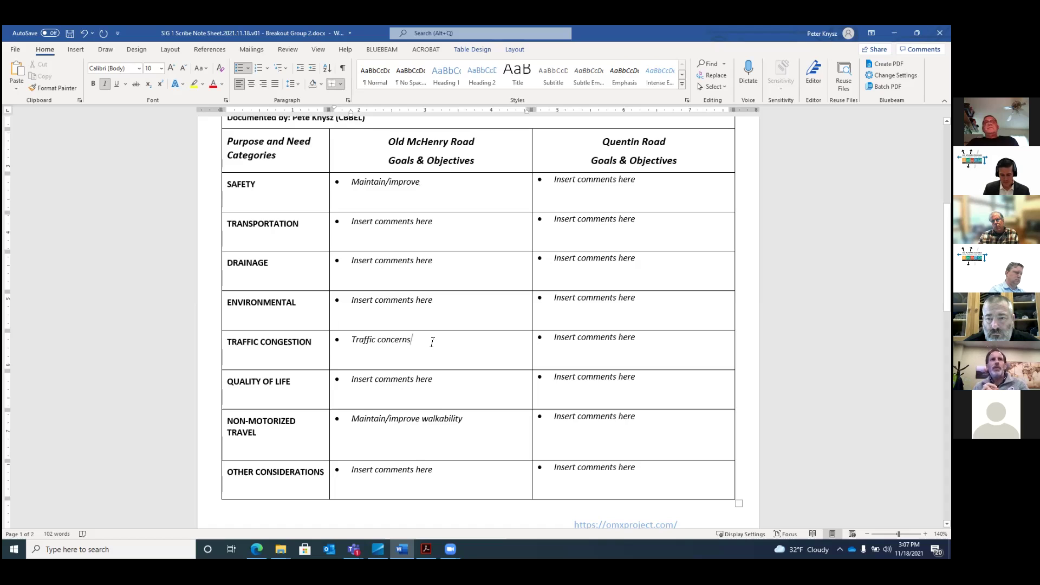
Step: Append "(Rt 22 & Quentin – bottleneck)" to the Traffic Congestion comment under Old McHenry Road
type("(R")
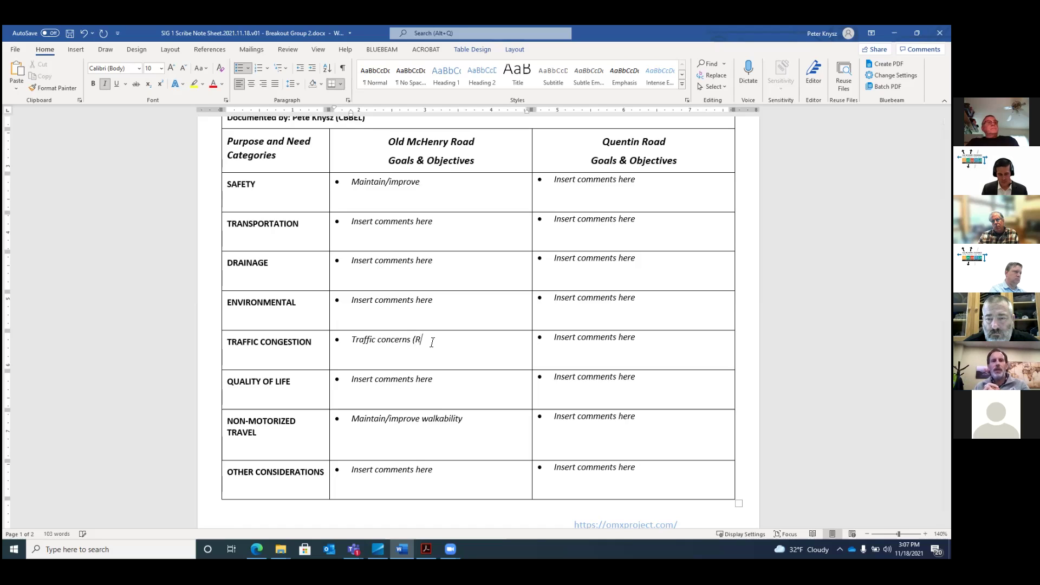
type("t 22 & Quent")
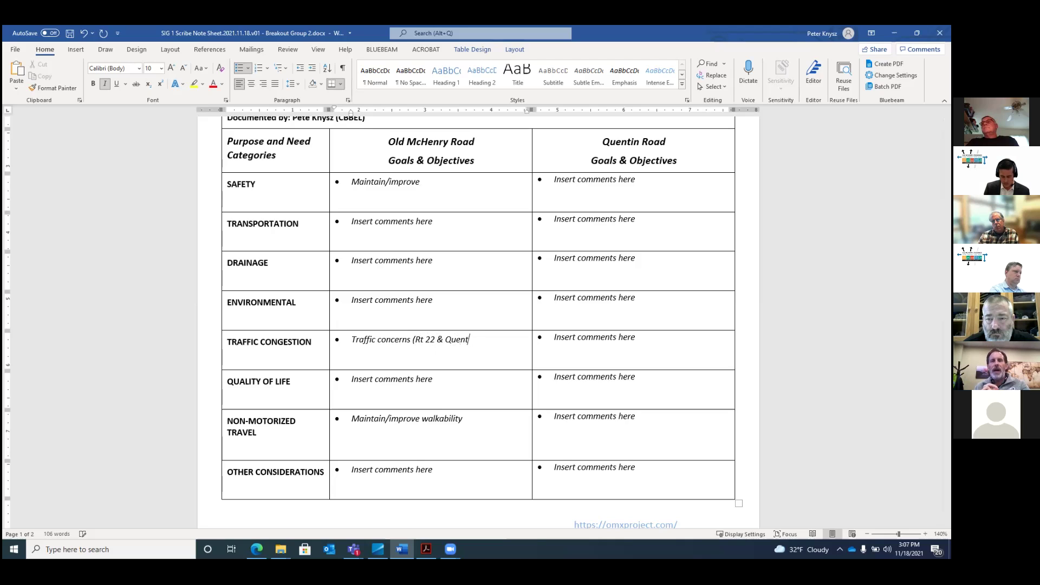
type("in)")
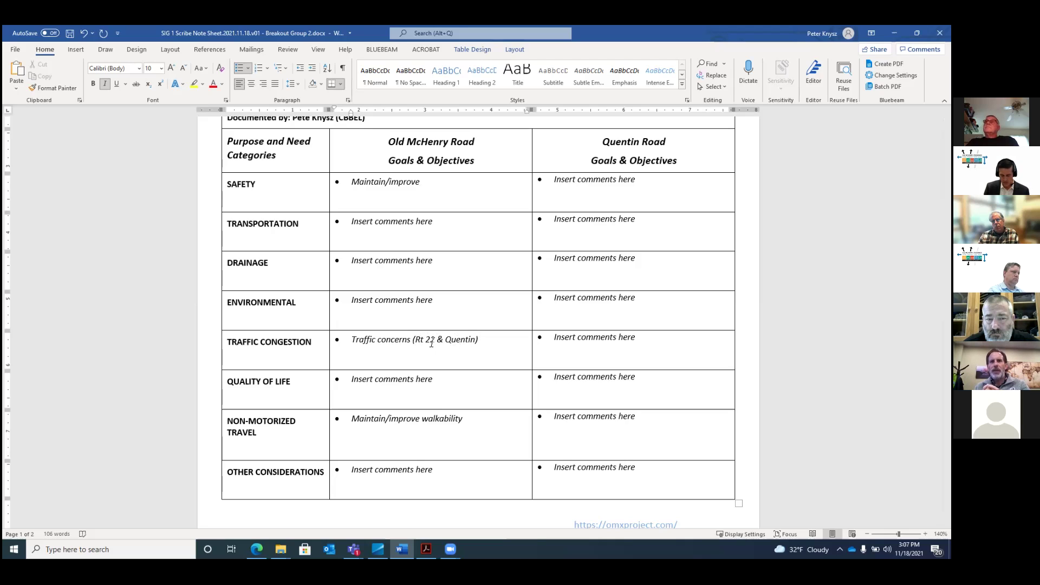
key("BackSpace")
type("- bottlem")
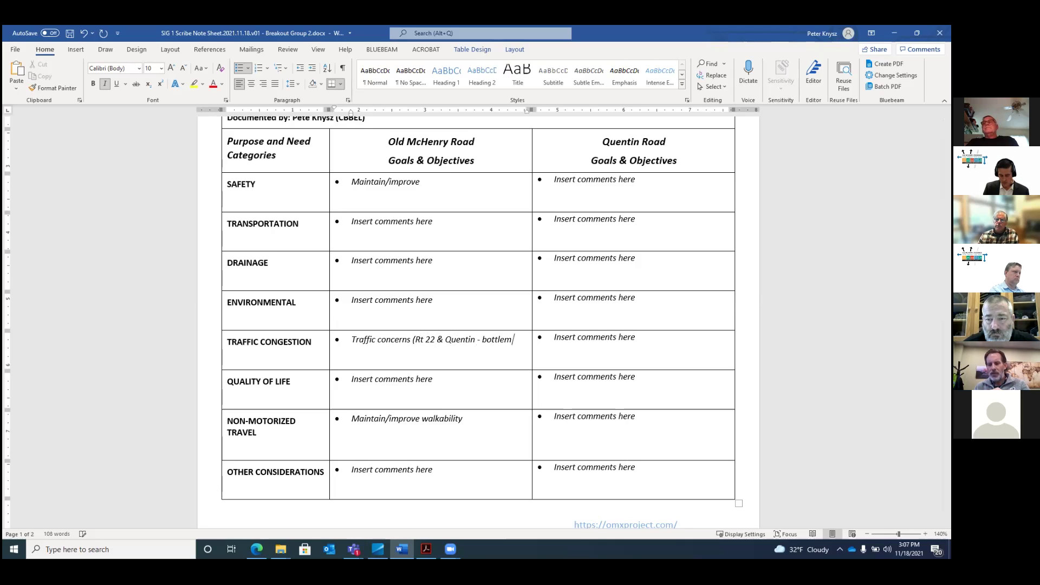
key("BackSpace")
type("neck)")
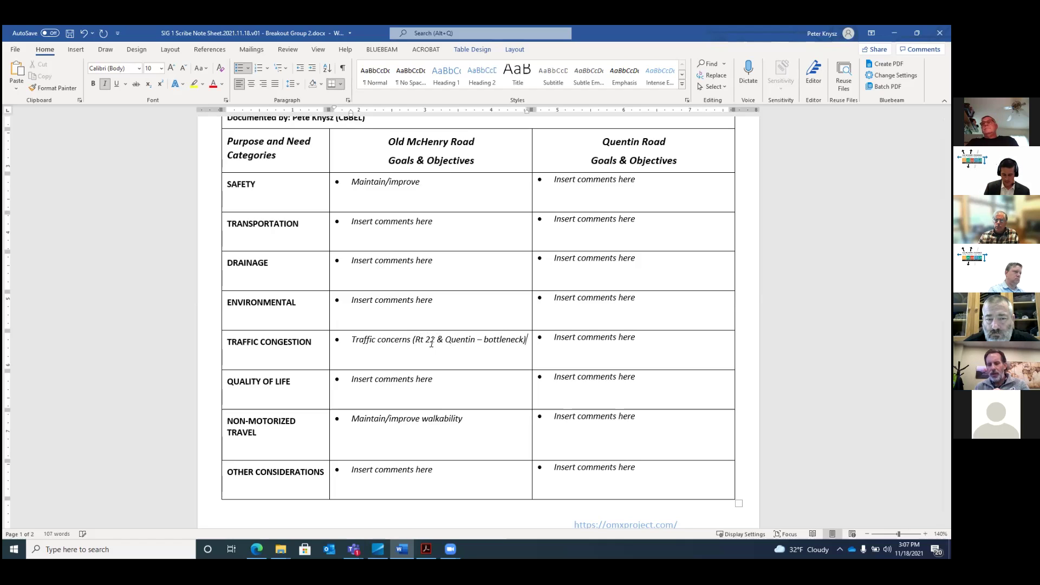
Step: Append "(CN RR backups with respect to emergency services)" to the Safety comment under Old McHenry Road
left_click(422, 182)
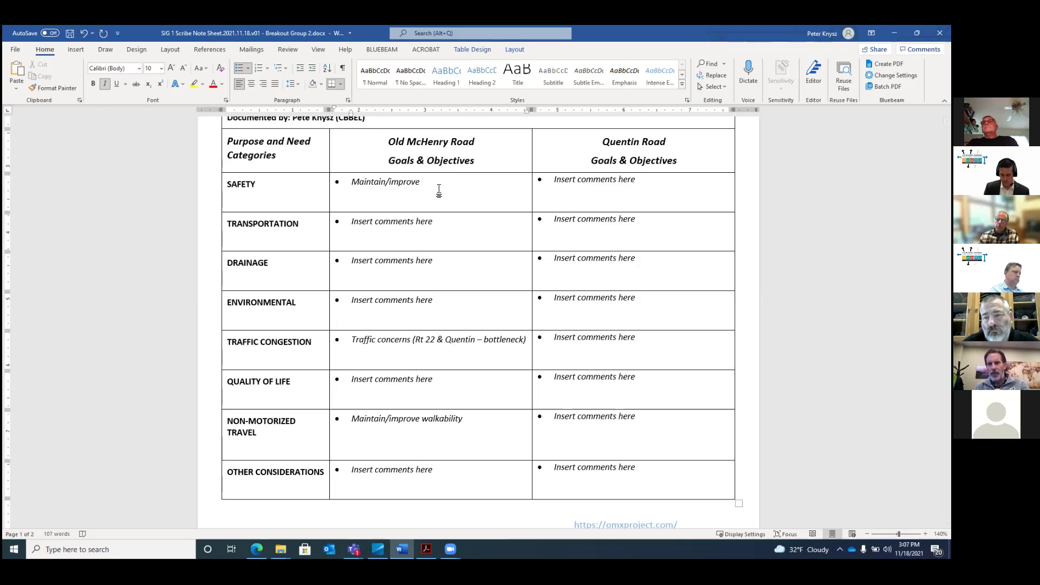
type("(")
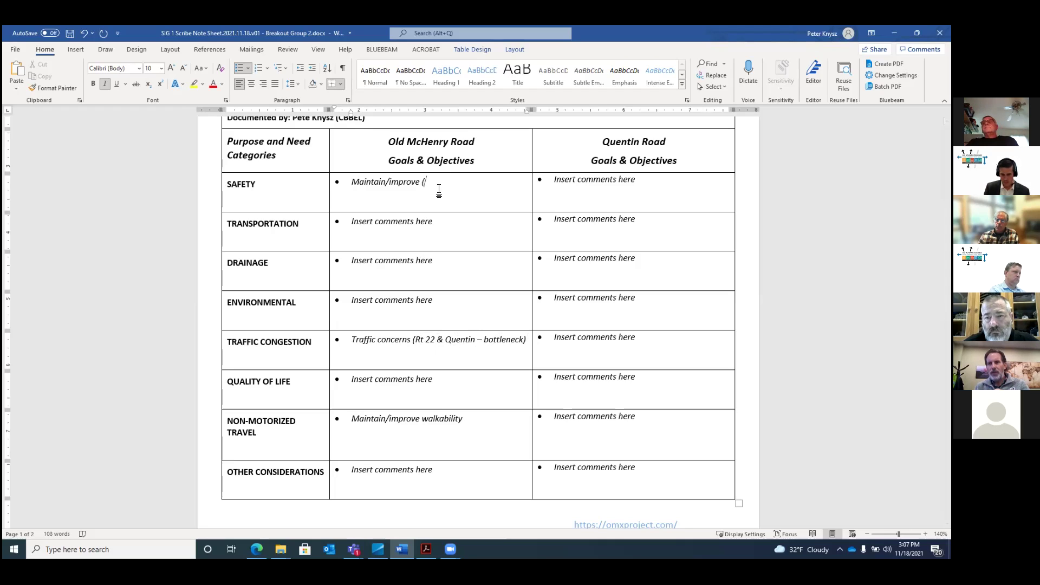
type("CN Ra")
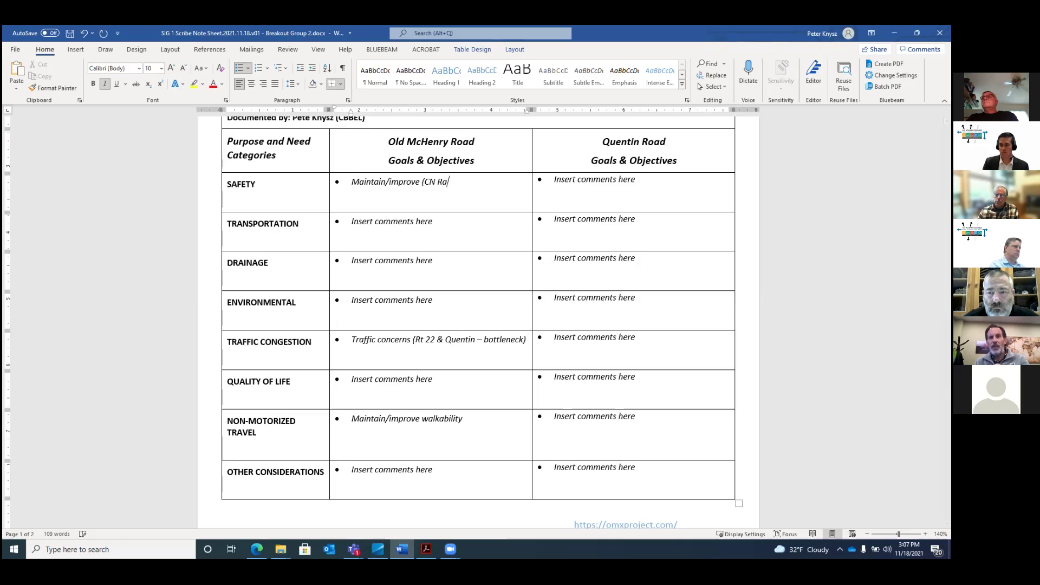
type("BRR")
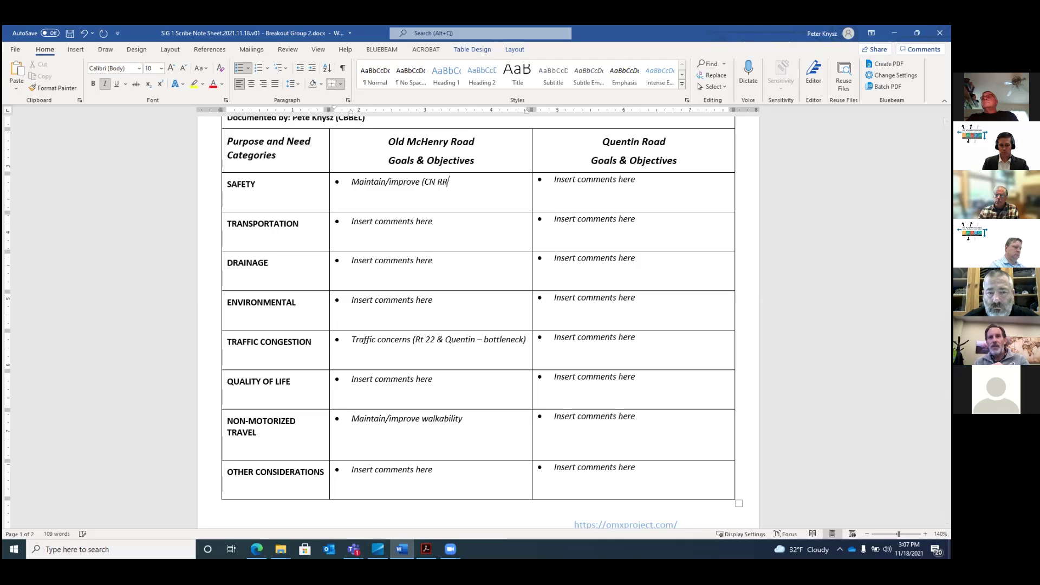
type(")")
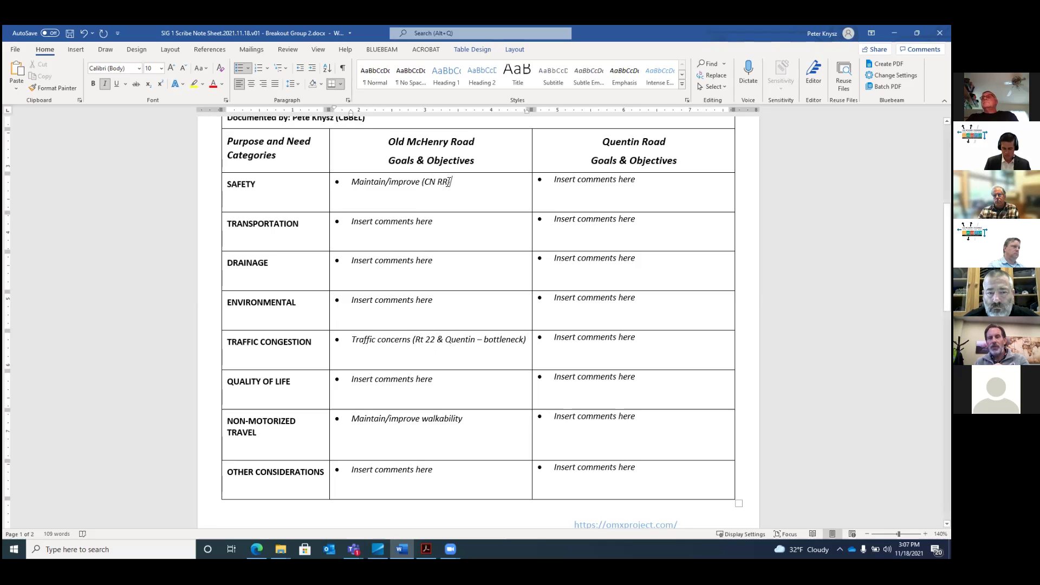
type(" backup")
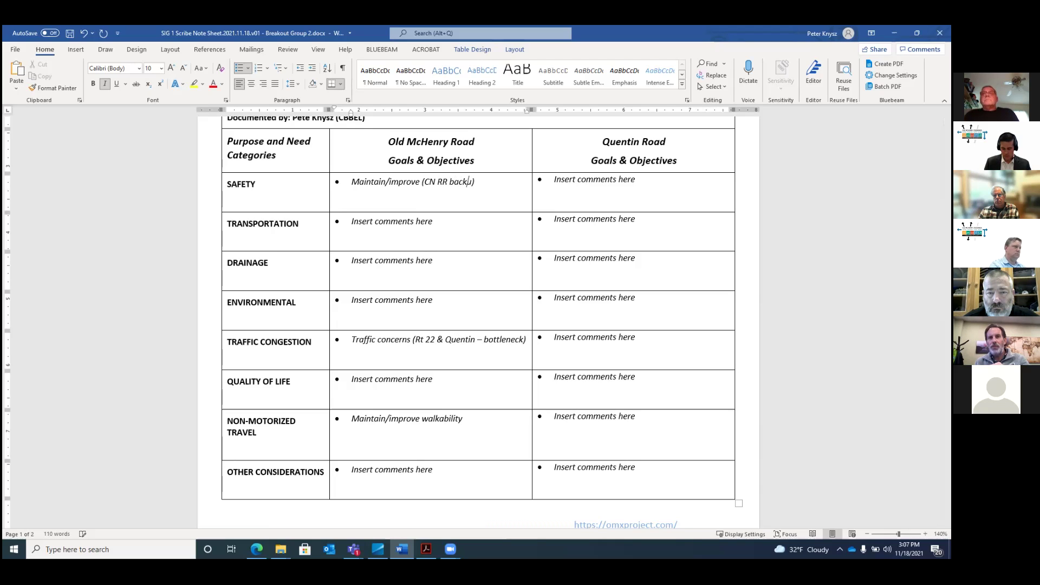
type("s wi")
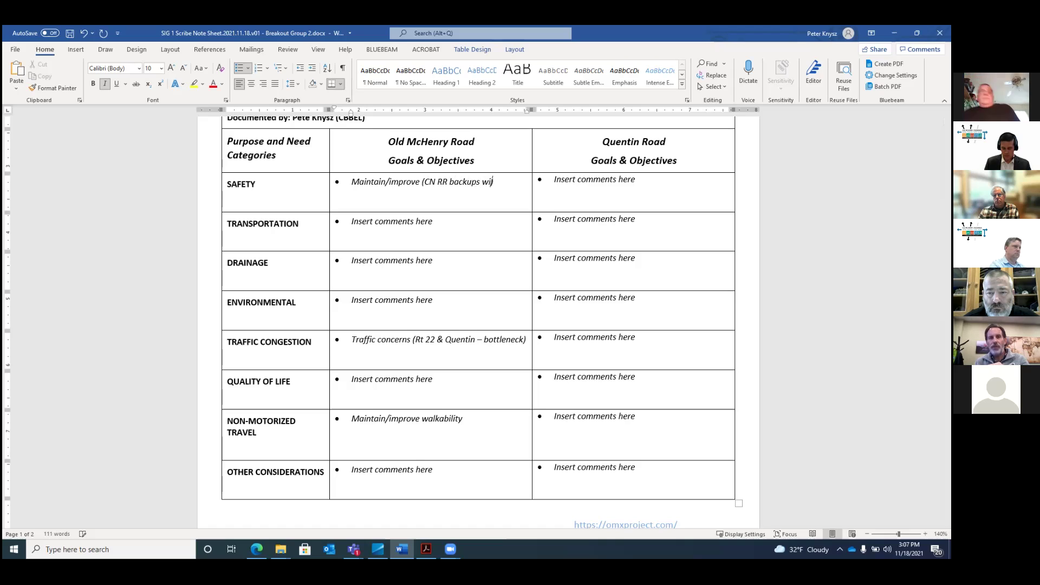
type("th respect t")
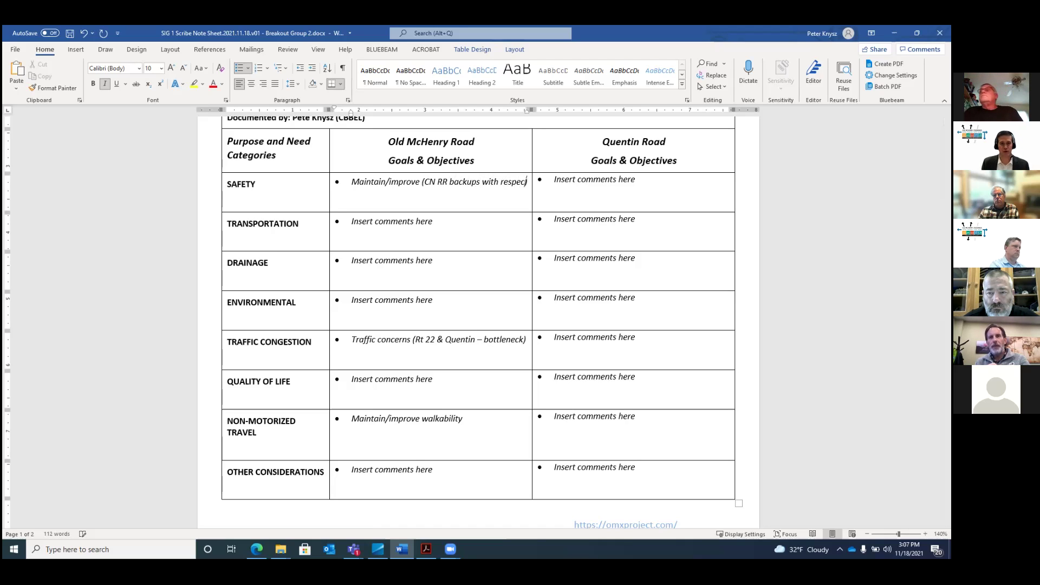
type("o publ")
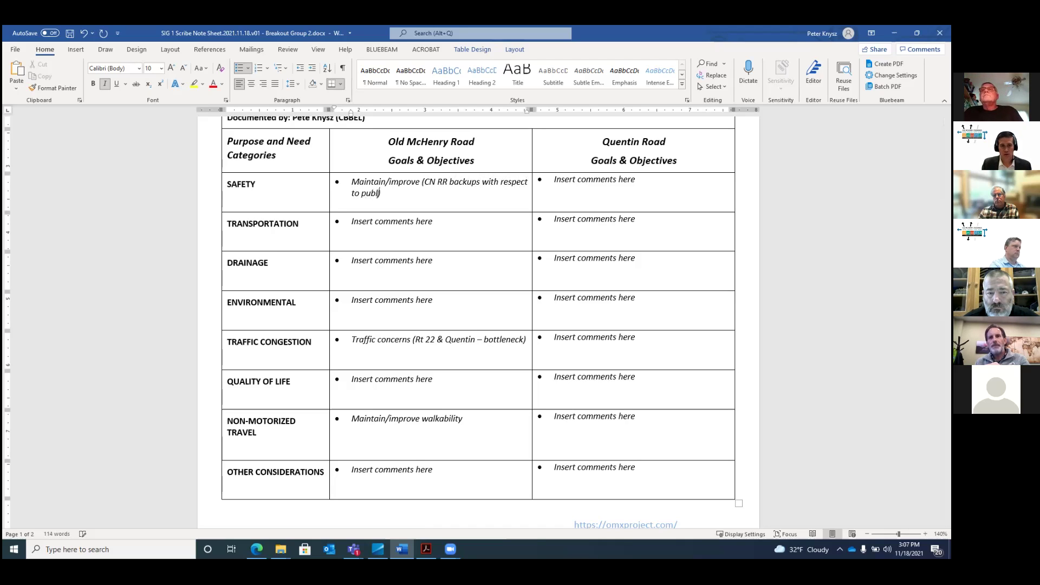
key("BackSpace")
key("BackSpace")
key("BackSpace")
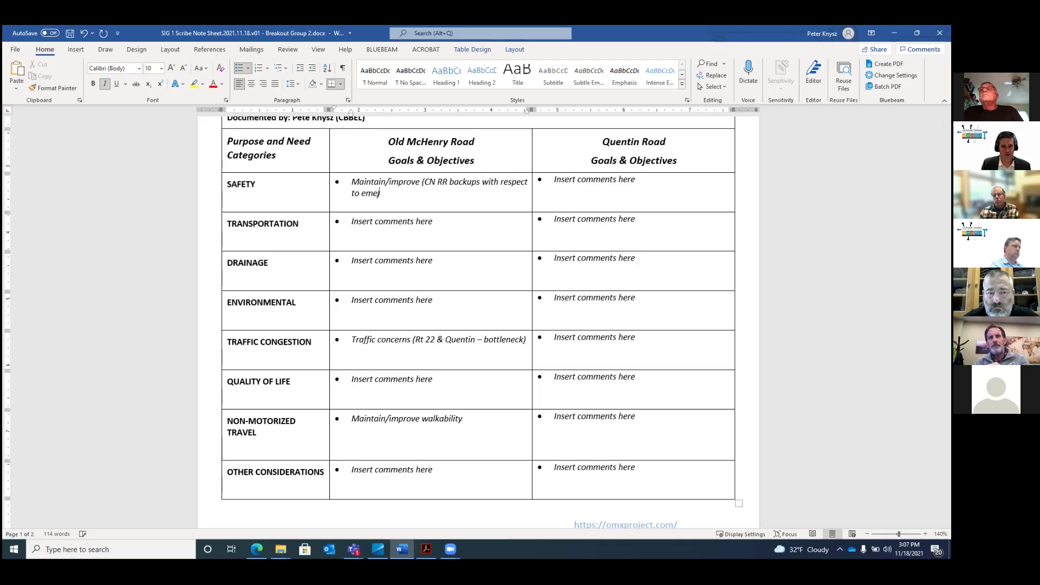
type("emergency services")
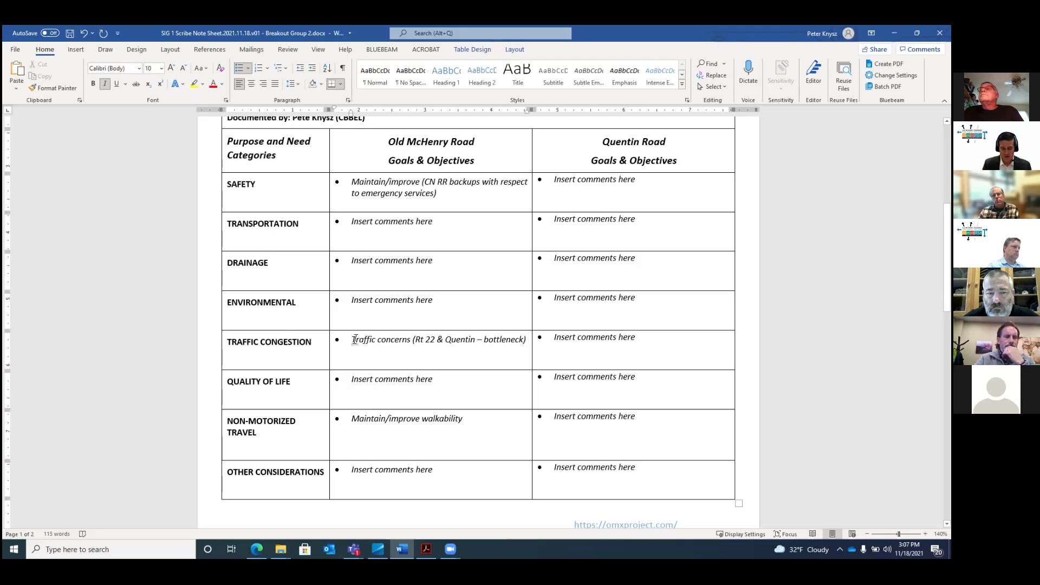
Step: Move the "Traffic concerns (Rt 22 & Quentin – bottleneck)" comment from Old McHenry Road to Quentin Road, replacing the Traffic Congestion placeholder there
left_click_drag(352, 340, 521, 339)
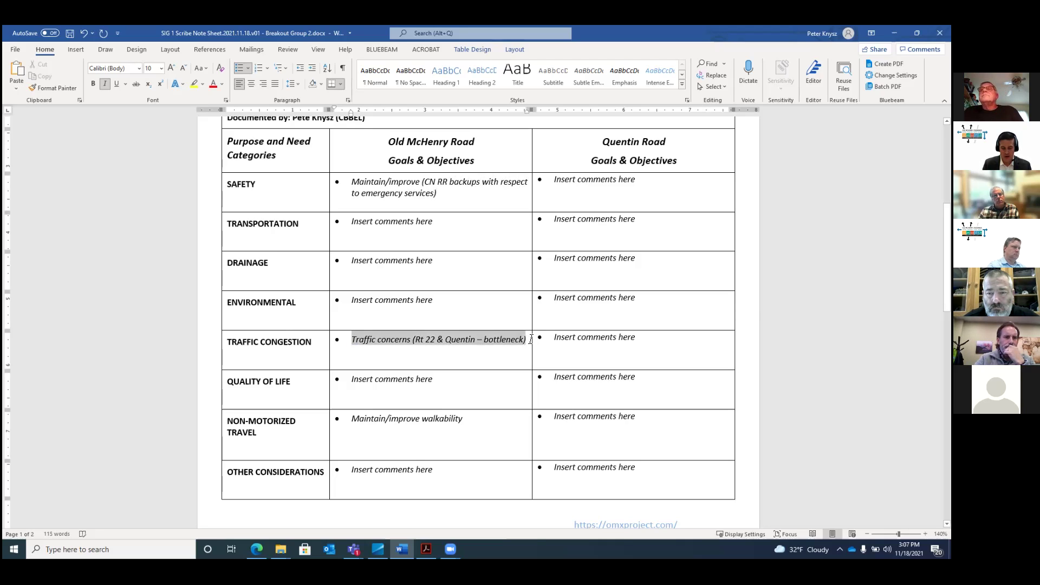
right_click(455, 342)
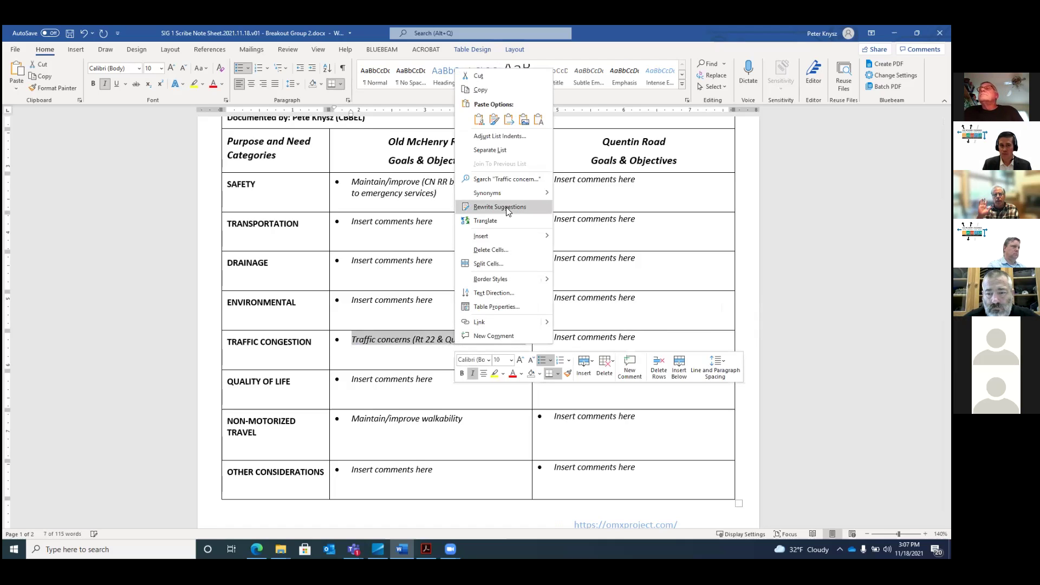
left_click(483, 76)
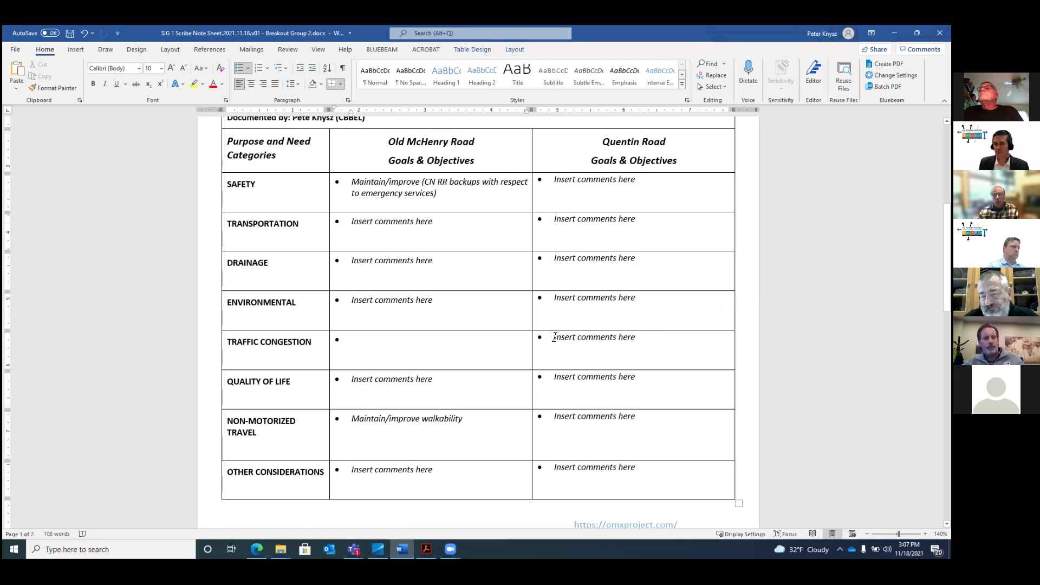
left_click_drag(555, 337, 635, 338)
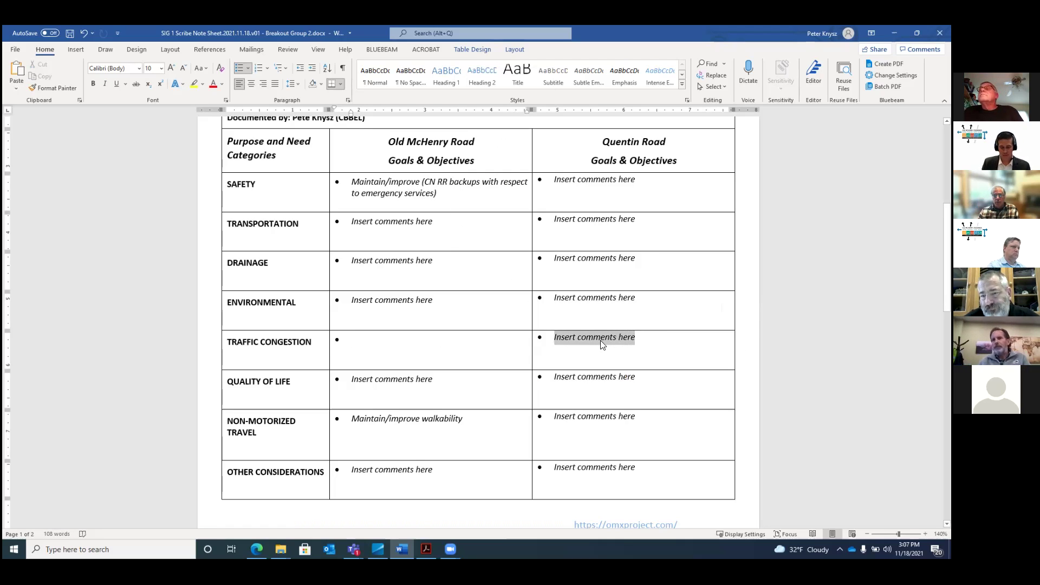
right_click(572, 334)
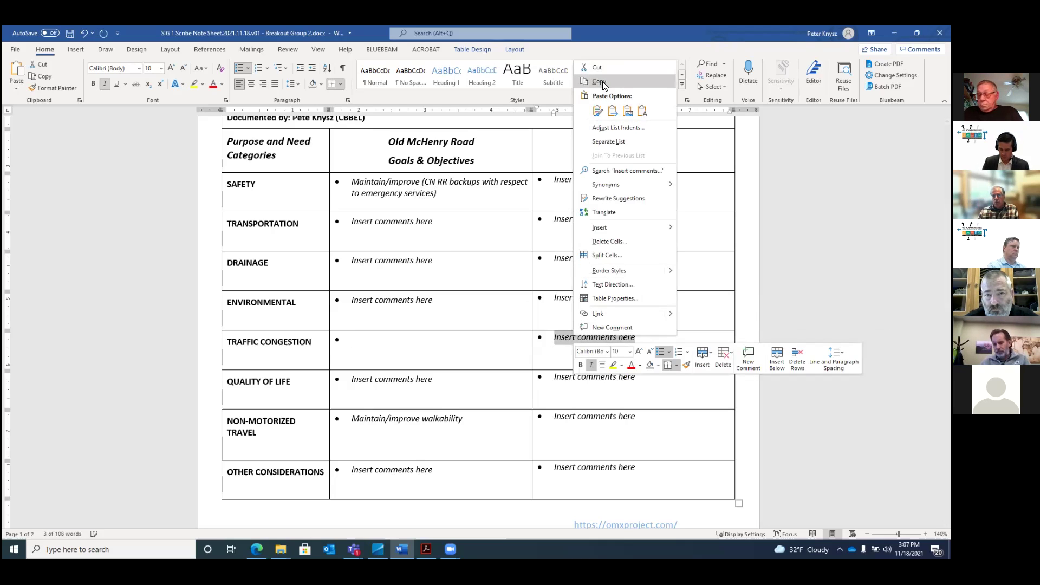
left_click(598, 111)
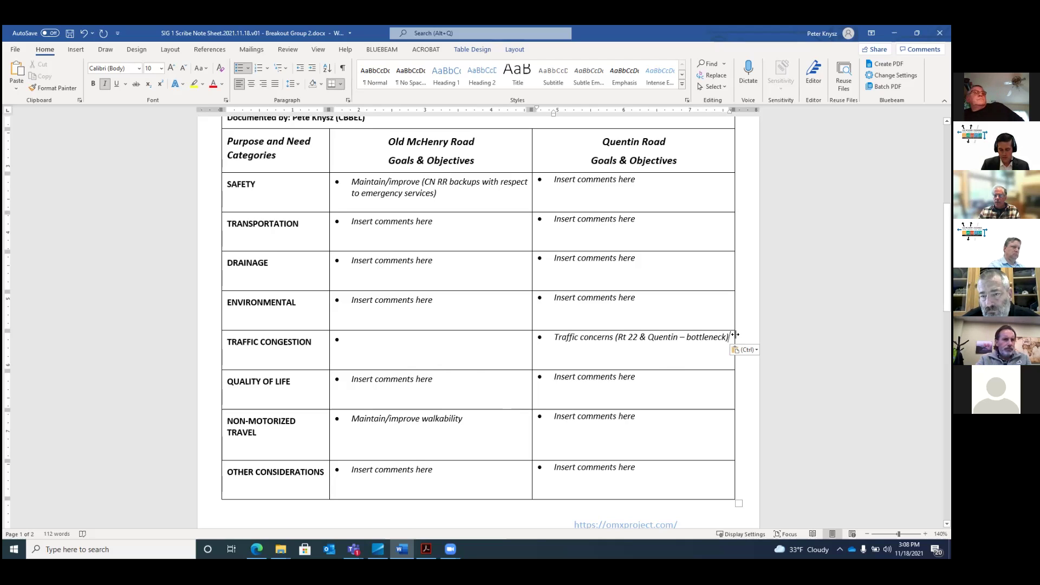
Step: Add the bullets "Alleviate" and "Not additional traffic in area" to the Traffic Congestion comments under Quentin Road
key("Return")
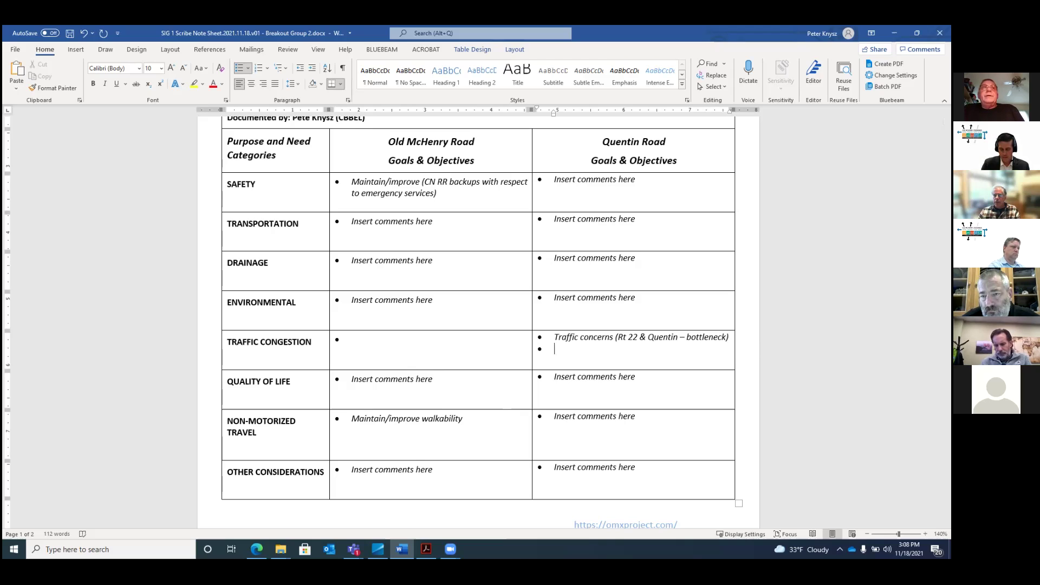
type("Allevi")
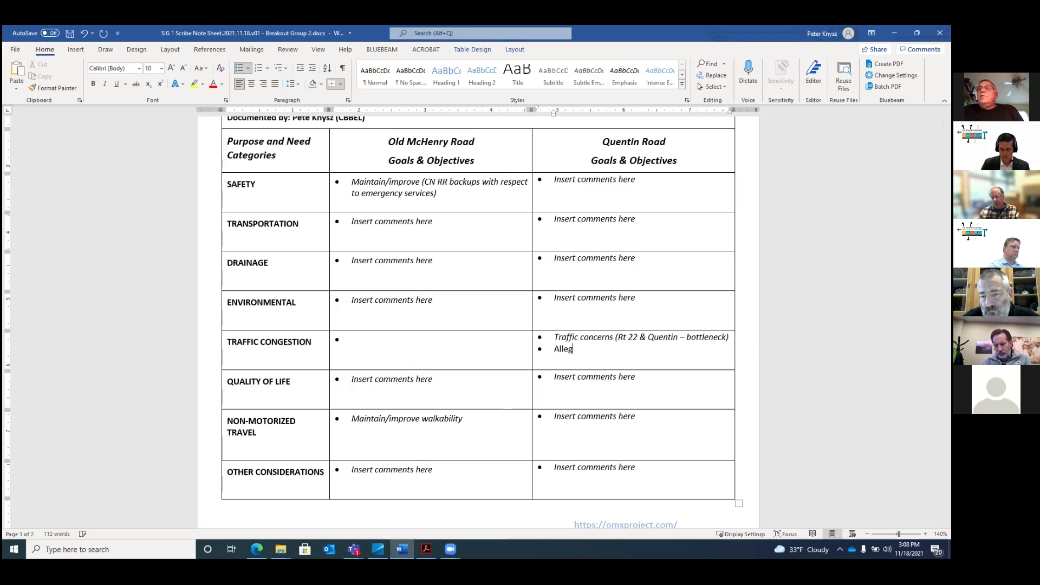
type("ate")
key("Return")
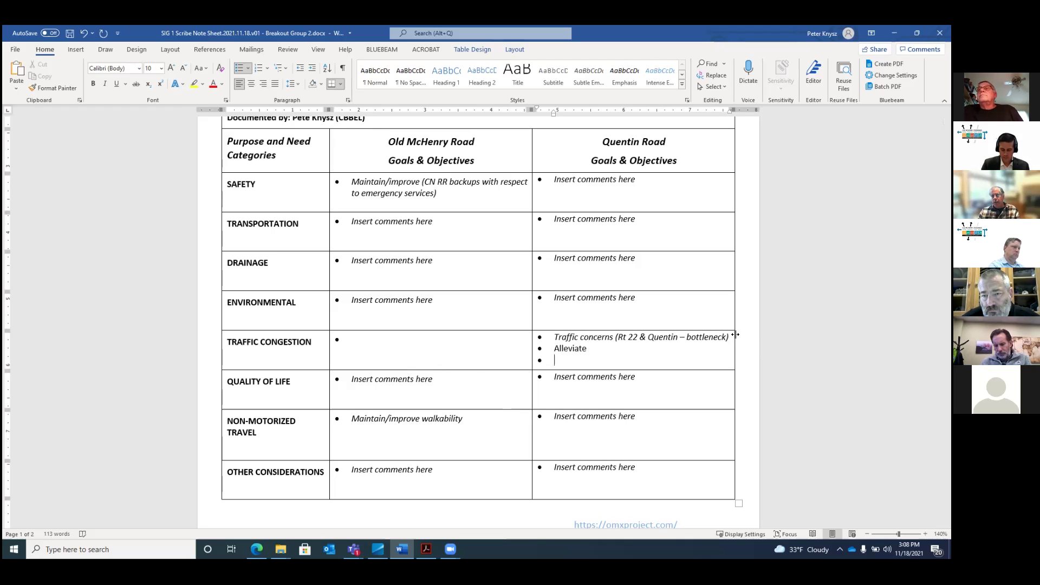
type("Not additional ")
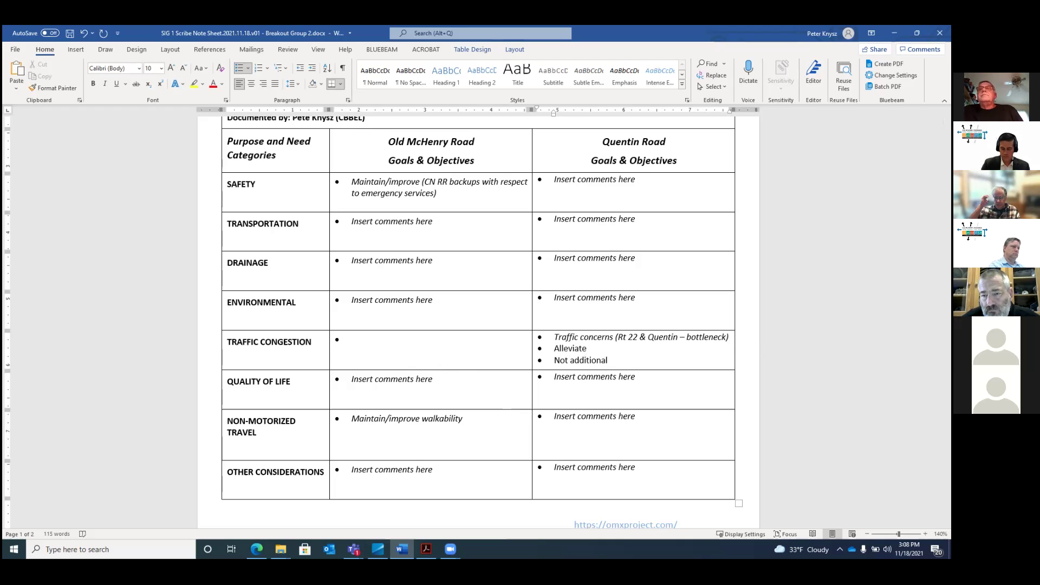
type("traffic in area")
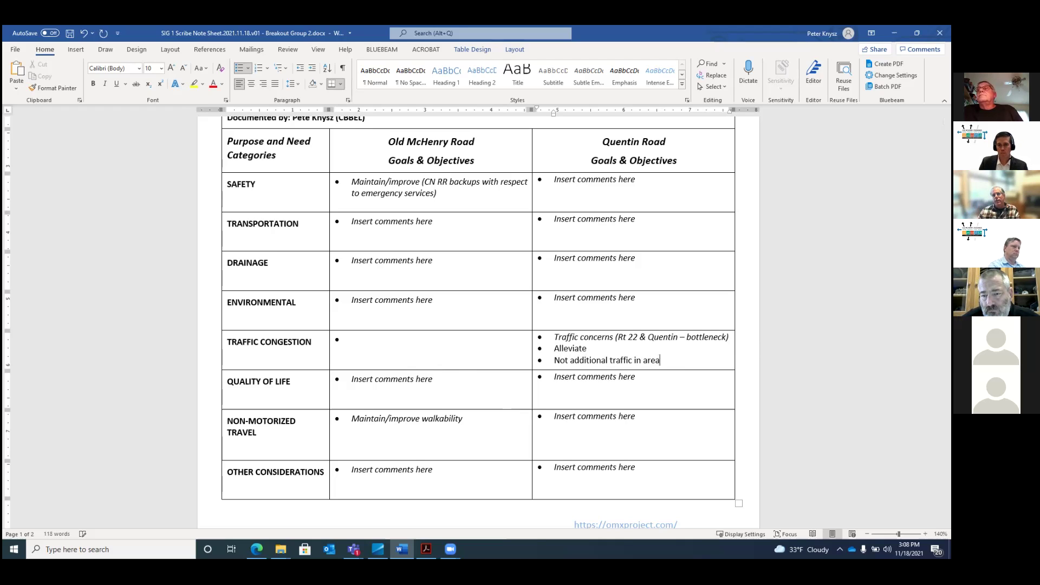
Step: Complete the "Alleviate" bullet under Quentin Road to read "Alleviate congestion at RR"
left_click(593, 348)
type("congestion at tracks")
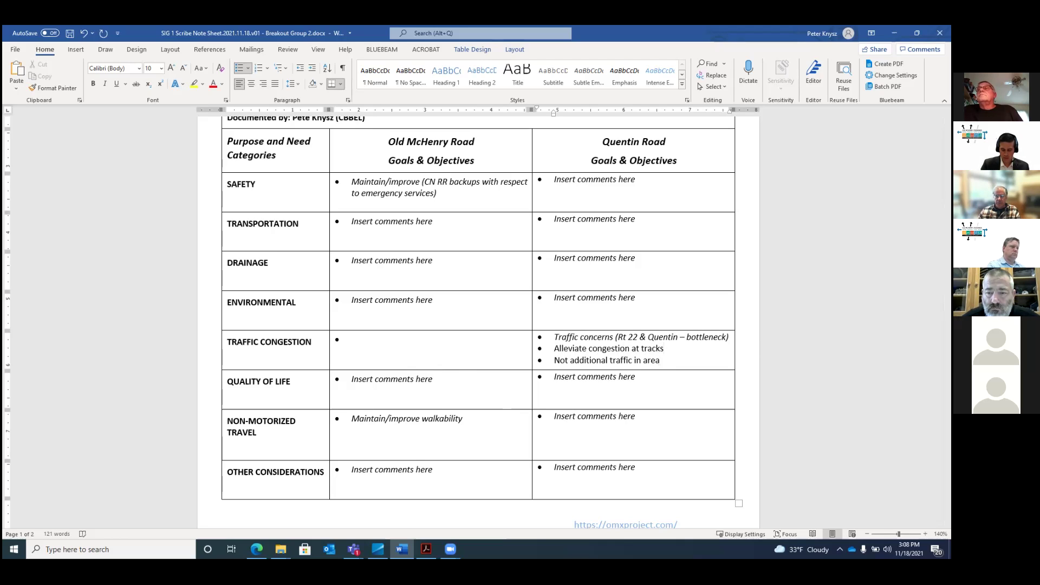
key("BackSpace")
key("BackSpace")
key("BackSpace")
key("BackSpace")
key("BackSpace")
key("BackSpace")
type("RR")
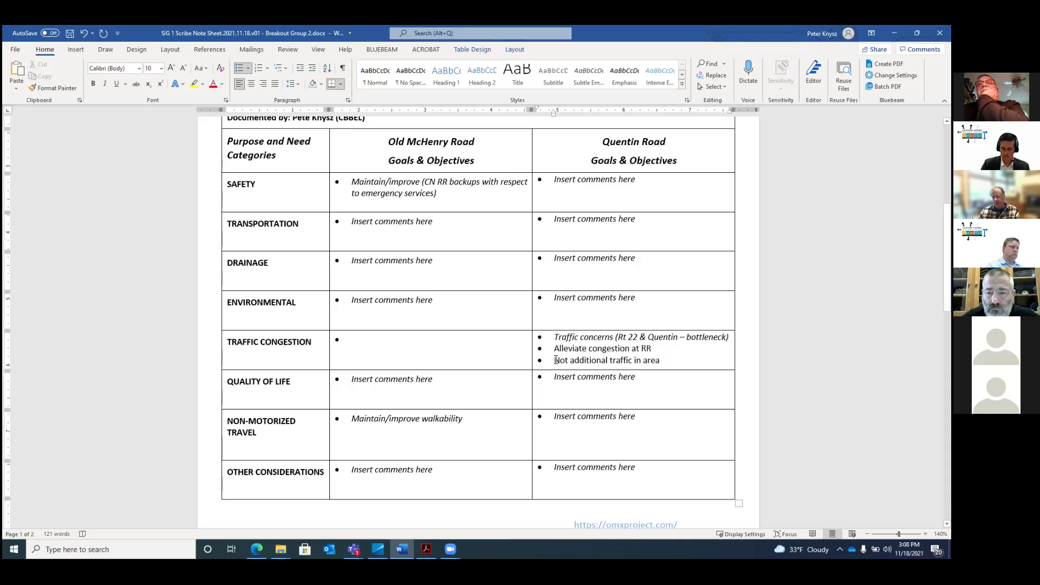
Step: Copy the "Not additional traffic in area" comment into the empty Traffic Congestion bullet under Old McHenry Road
left_click_drag(553, 361, 655, 357)
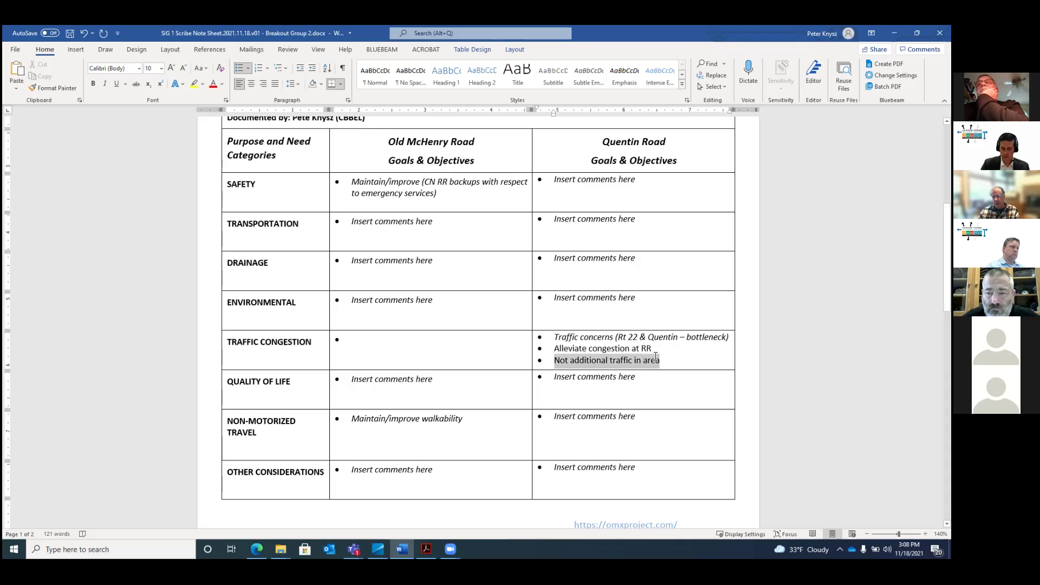
right_click(598, 360)
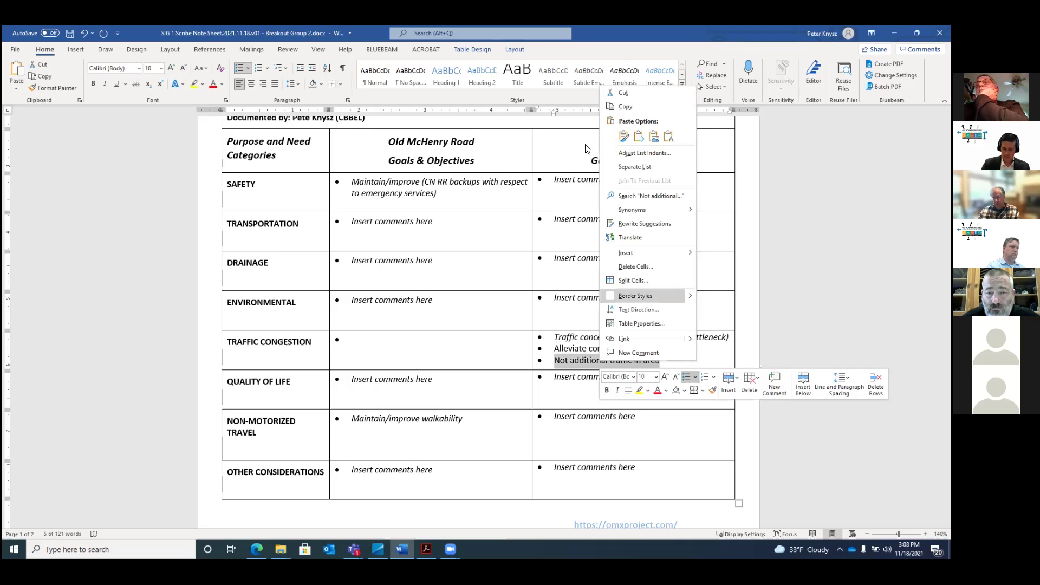
left_click(623, 106)
left_click(352, 339)
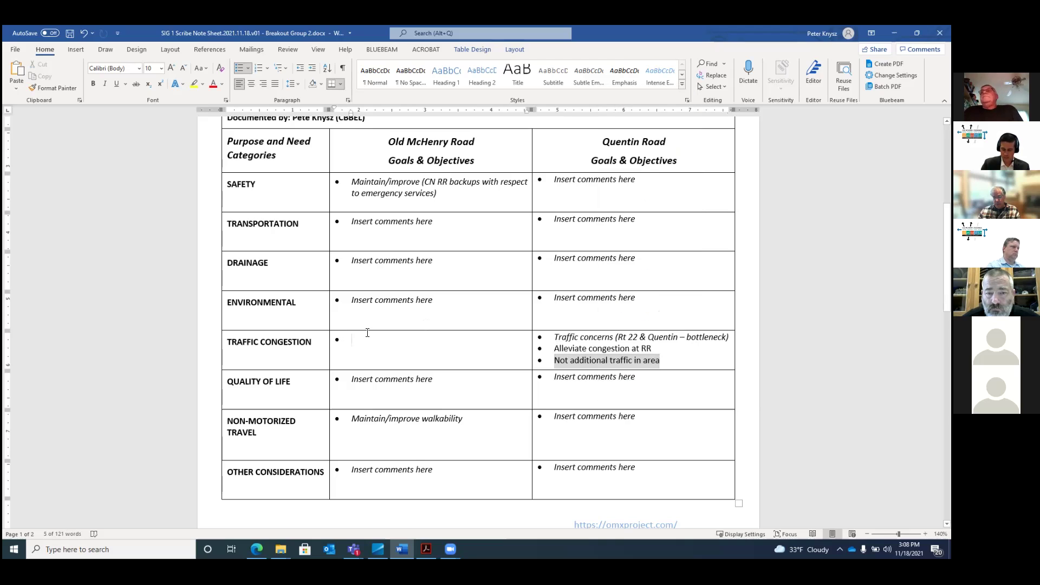
left_click(16, 70)
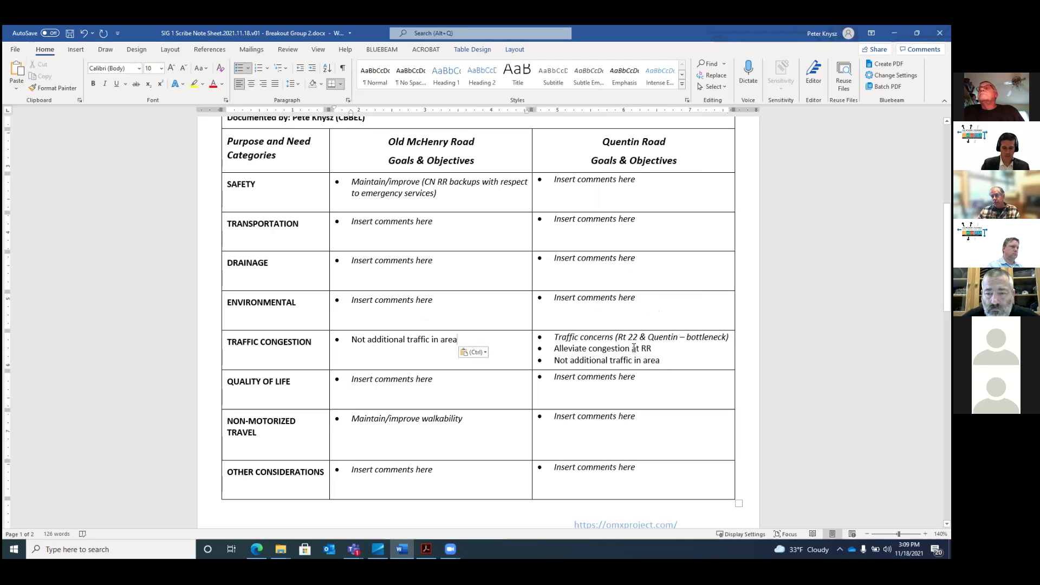
Step: Move the "Alleviate congestion at RR" comment from Quentin Road to a new Traffic Congestion bullet under Old McHenry Road
left_click_drag(652, 347, 568, 348)
right_click(569, 351)
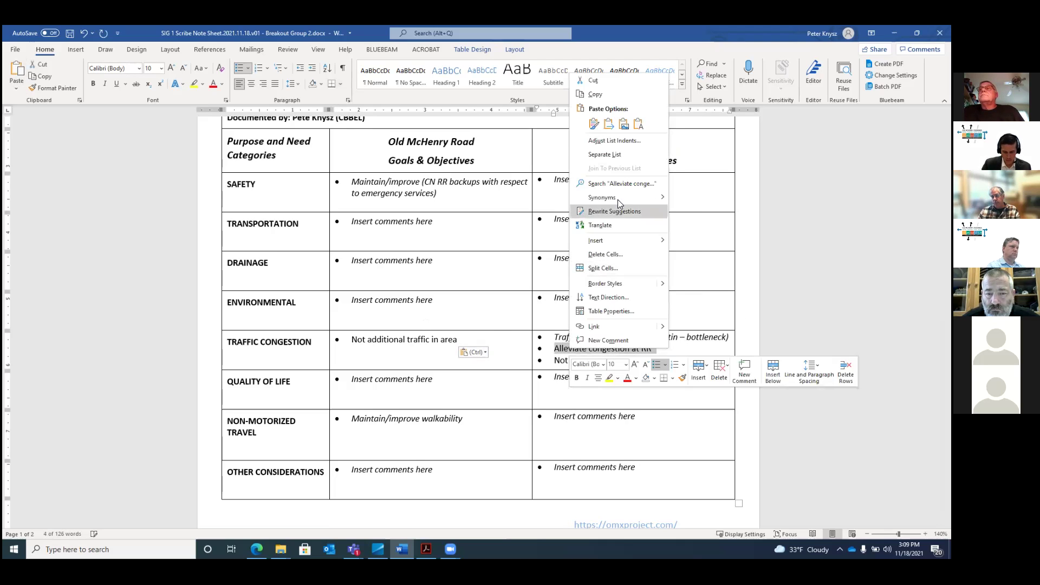
left_click(607, 80)
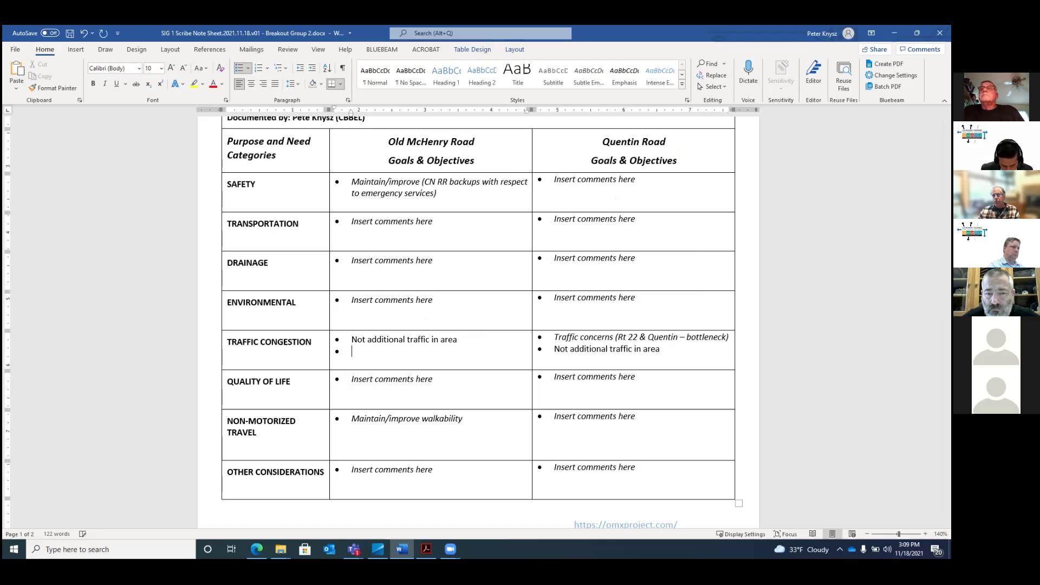
key("Return")
left_click(17, 76)
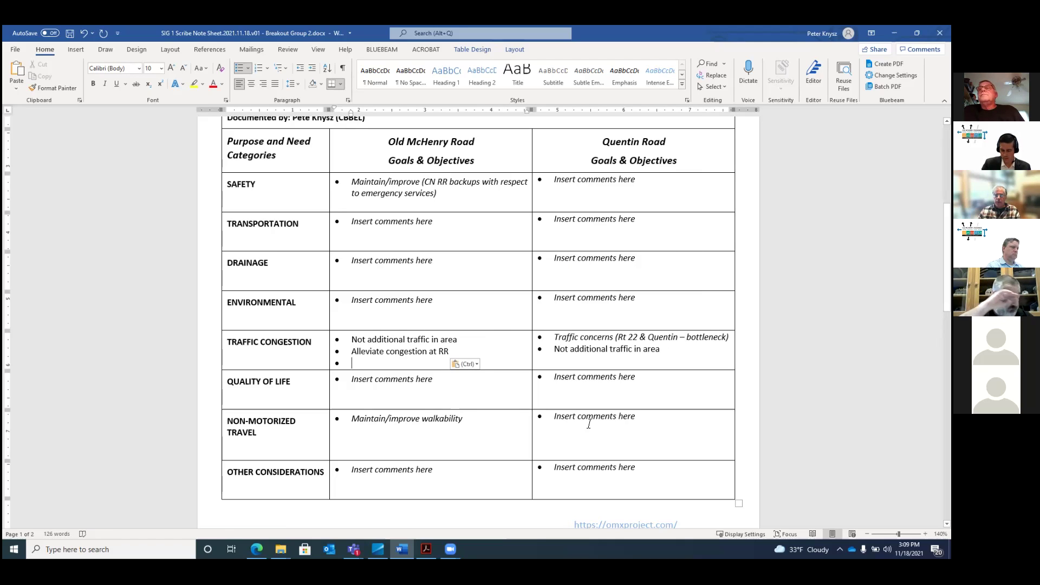
Step: Add an empty bullet below "Maintain/improve walkability" in the Non-Motorized Travel comments under Old McHenry Road
left_click(460, 419)
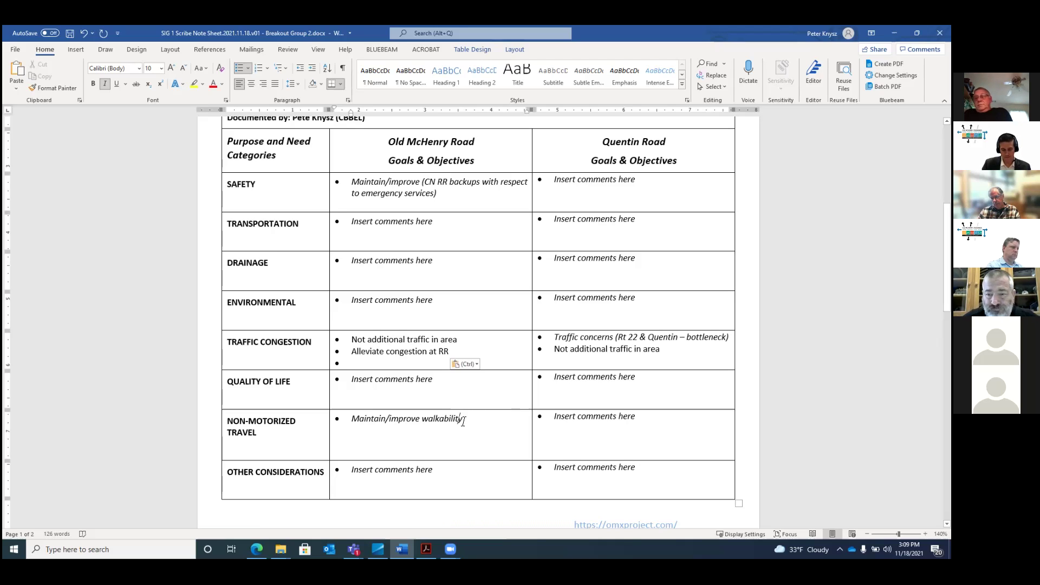
key("Return")
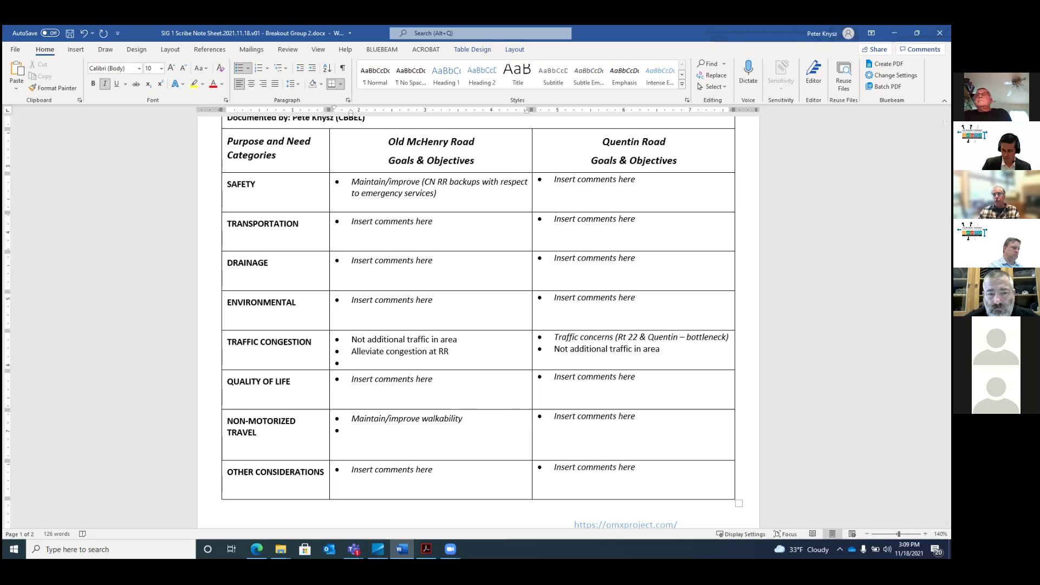
type("M")
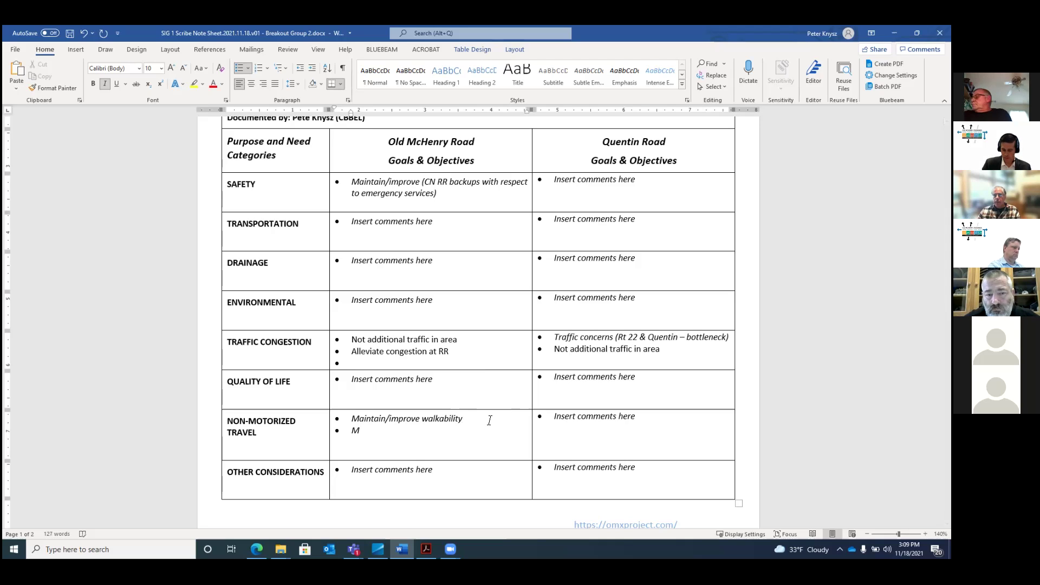
type("aintain wal")
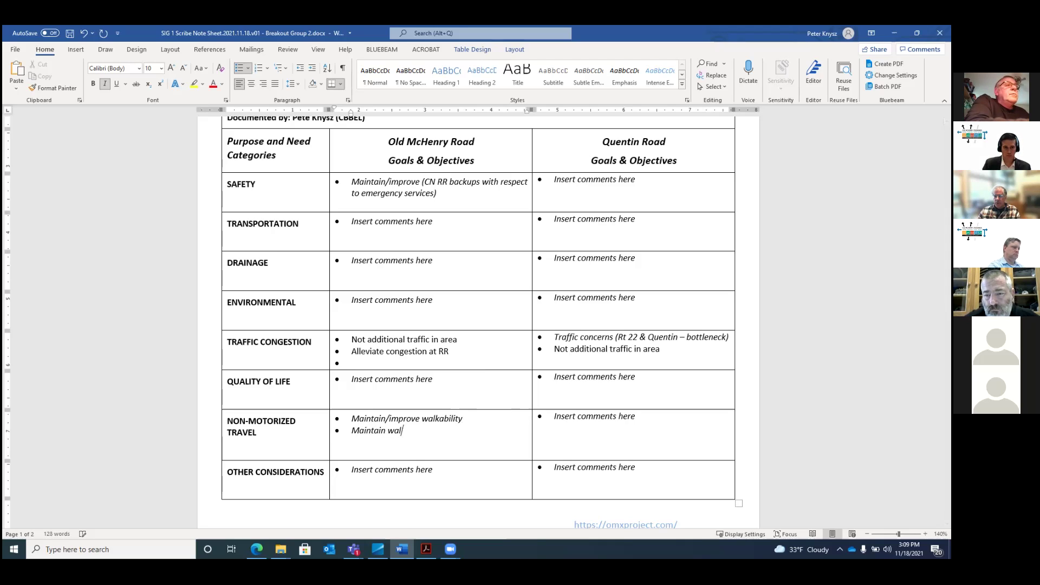
key("BackSpace")
key("BackSpace")
key("ctrl+z")
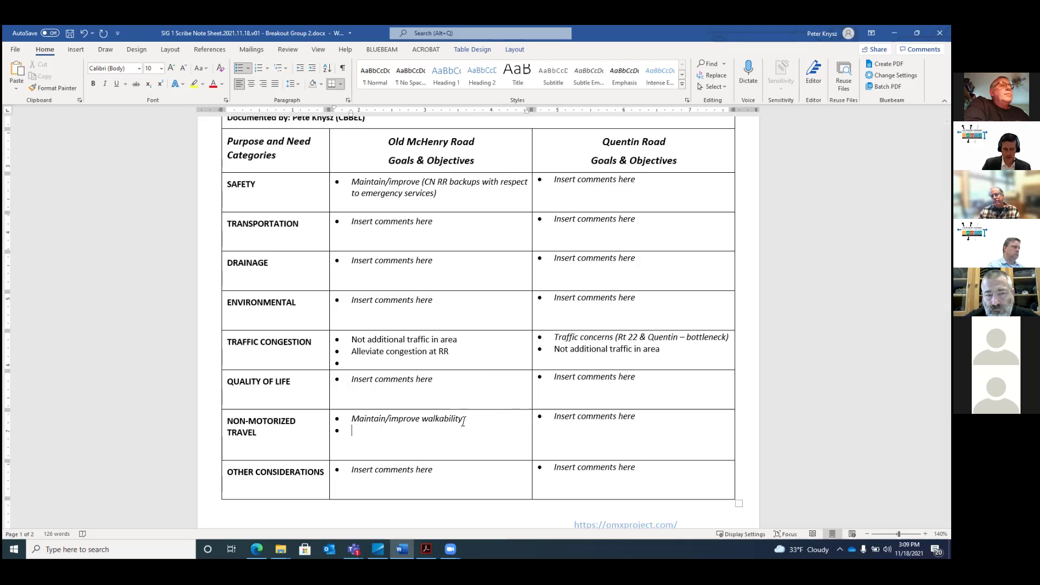
Step: Enter "Maintain access at church" in the empty Traffic Congestion bullet under Old McHenry Road
left_click(352, 362)
type("Maintain a")
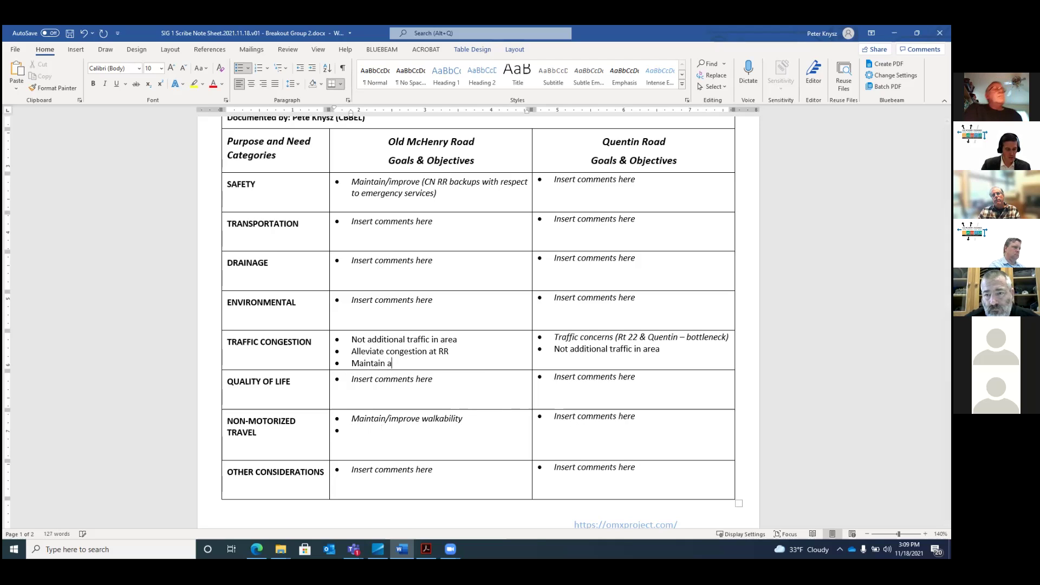
type("cces")
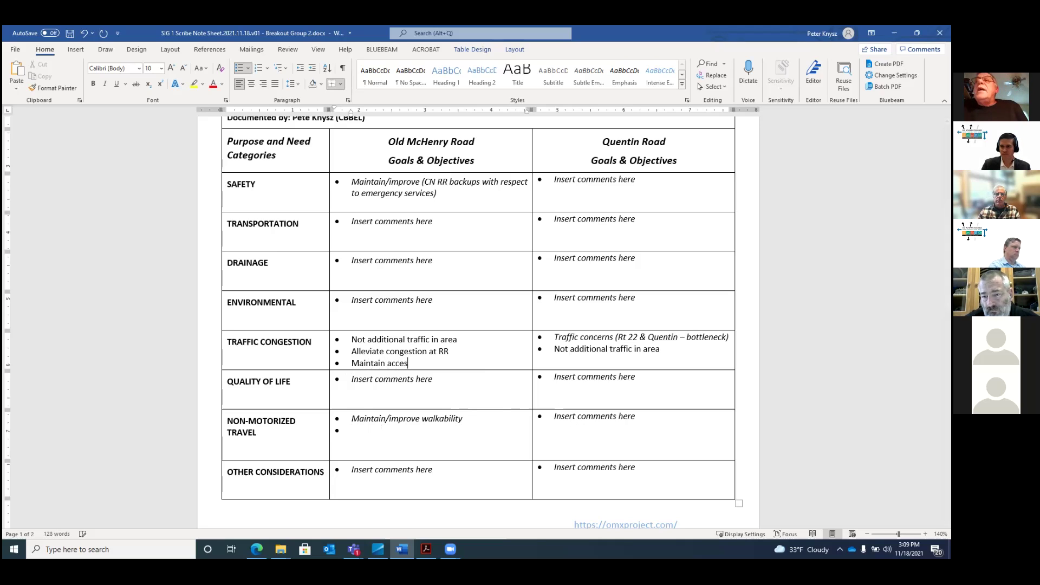
type("s at ch")
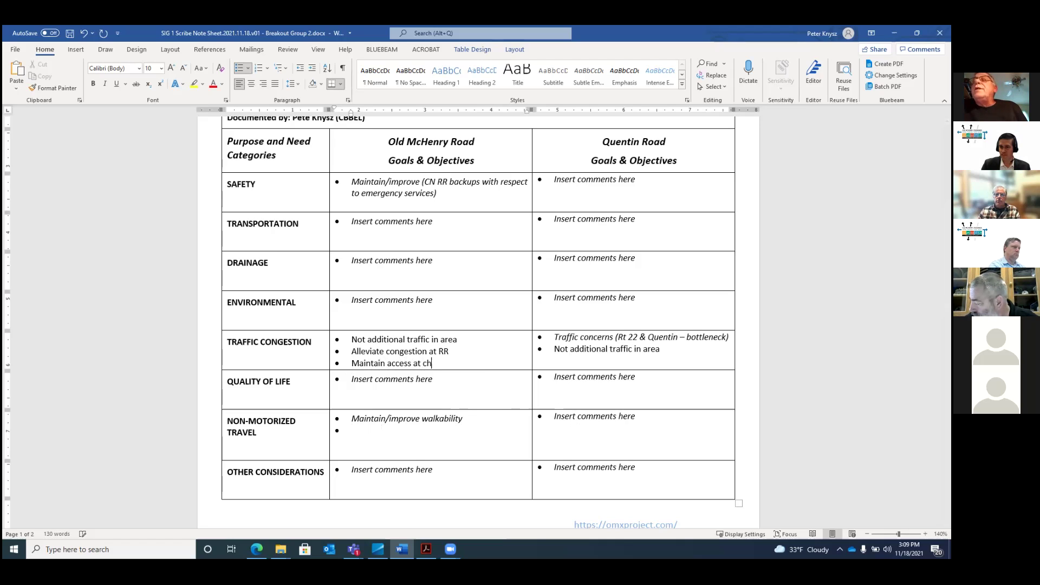
type("urch ")
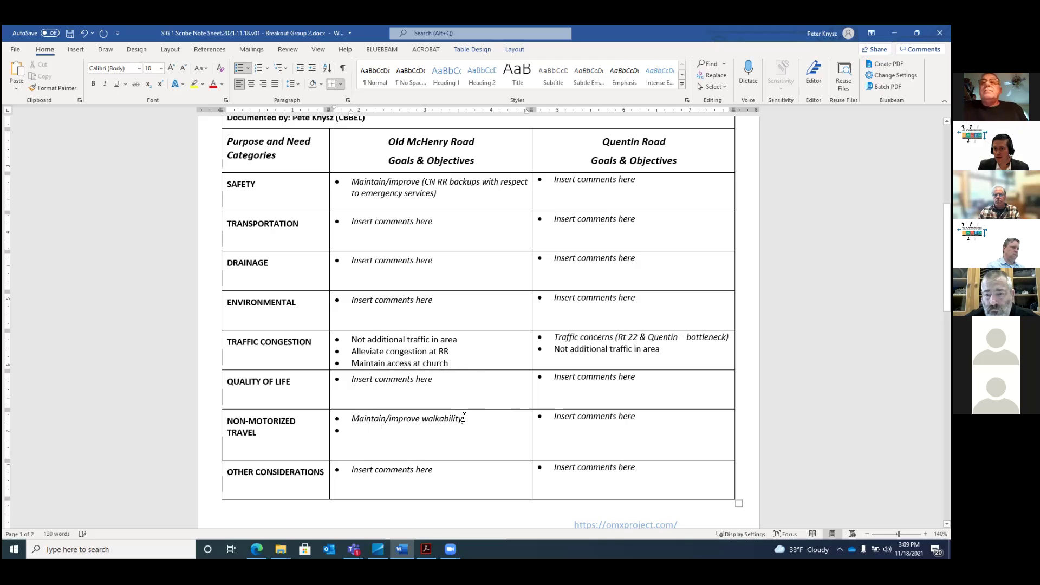
Step: Append "(2)" to the "Maintain/improve walkability" comment in the Non-Motorized Travel row under Old McHenry Road
type(" (")
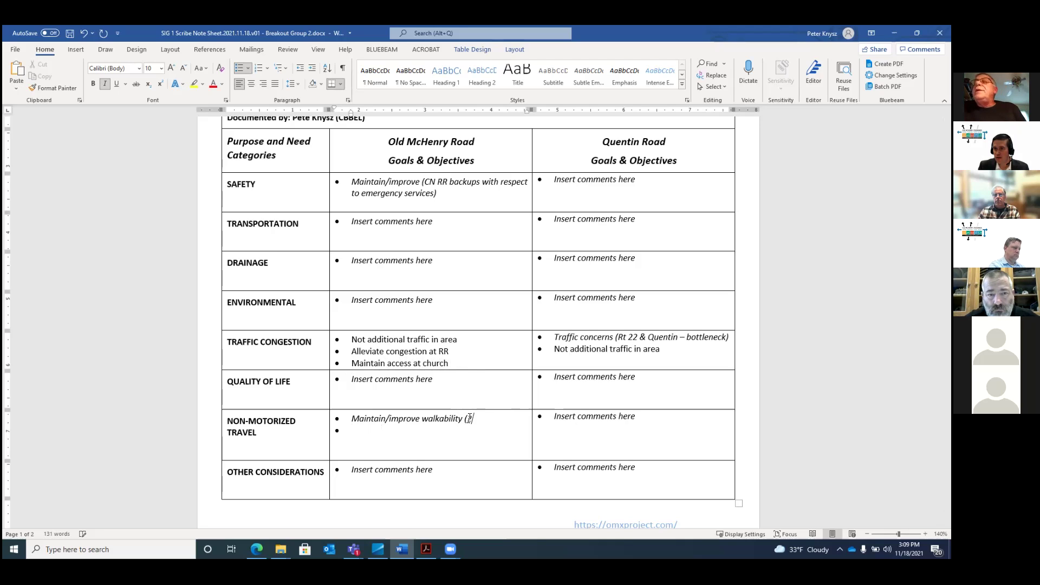
type("2)")
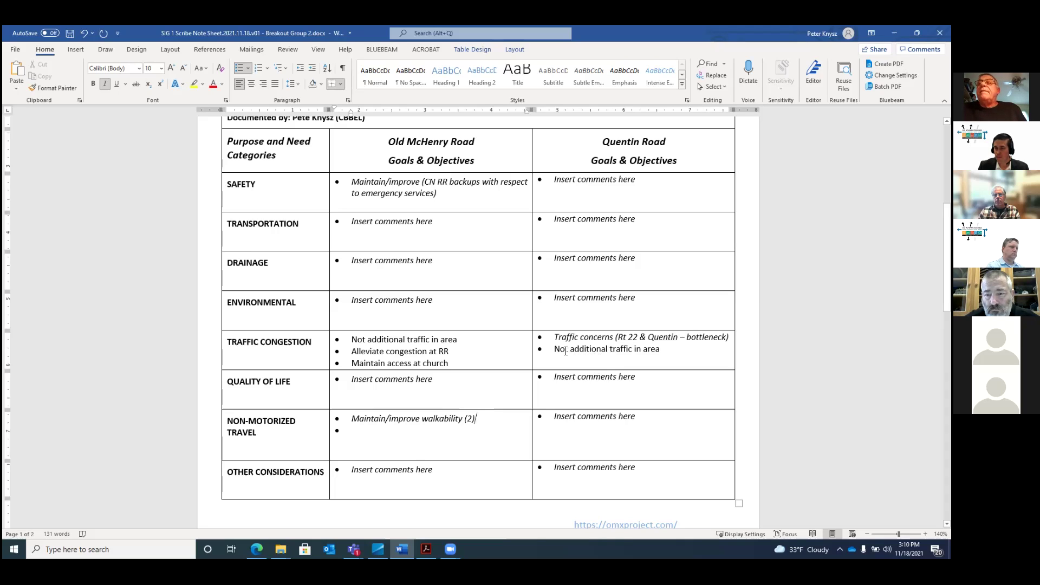
Step: Reword the second Traffic Congestion comment under Quentin Road to "Minimize additional traffic in area"
left_click(557, 349)
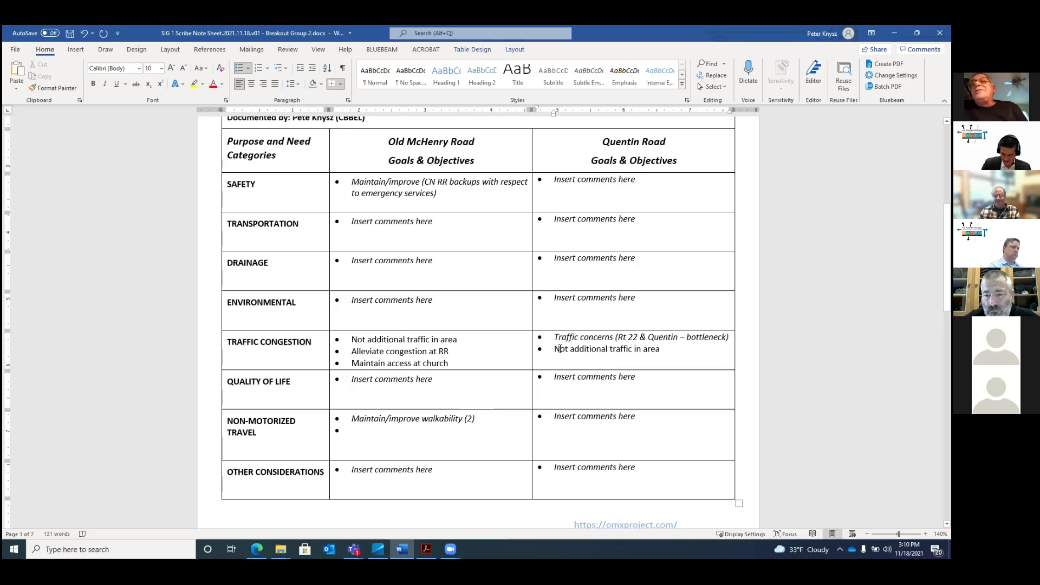
type("Don't")
key("BackSpace")
key("BackSpace")
key("BackSpace")
key("BackSpace")
key("BackSpace")
key("BackSpace")
type("Minimize")
key("Delete")
key("Delete")
key("Delete")
key("Delete")
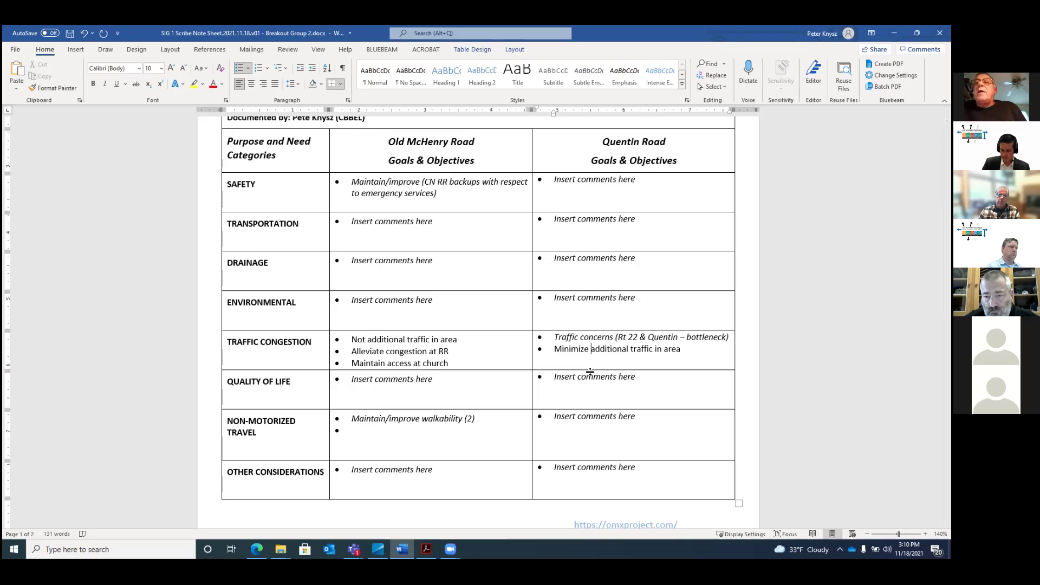
Step: Replace the Environmental placeholder under Quentin Road with "Quality of Forest Lake (stormwater runoff)"
left_click(616, 301)
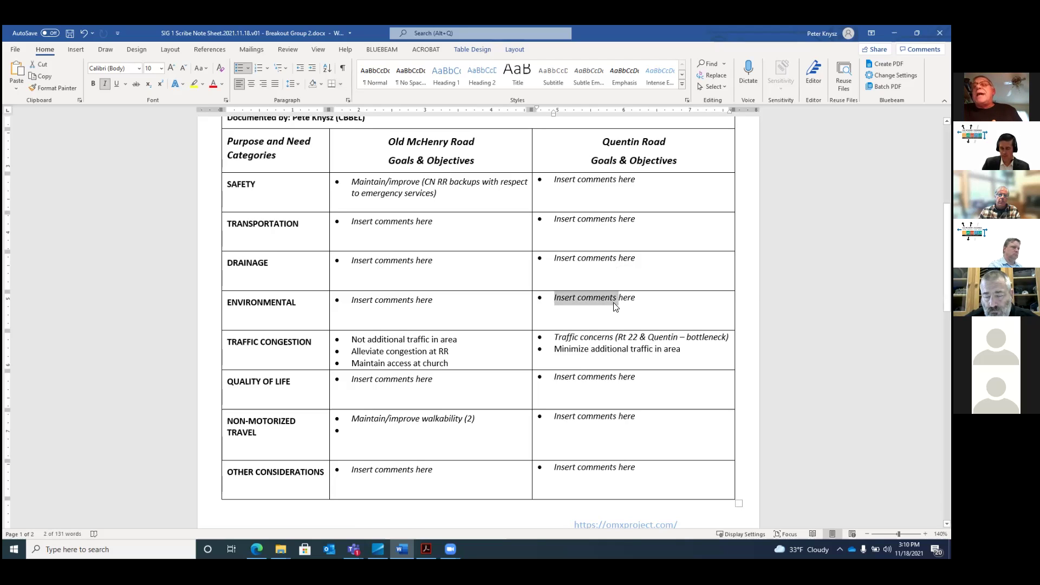
type("Quality of ")
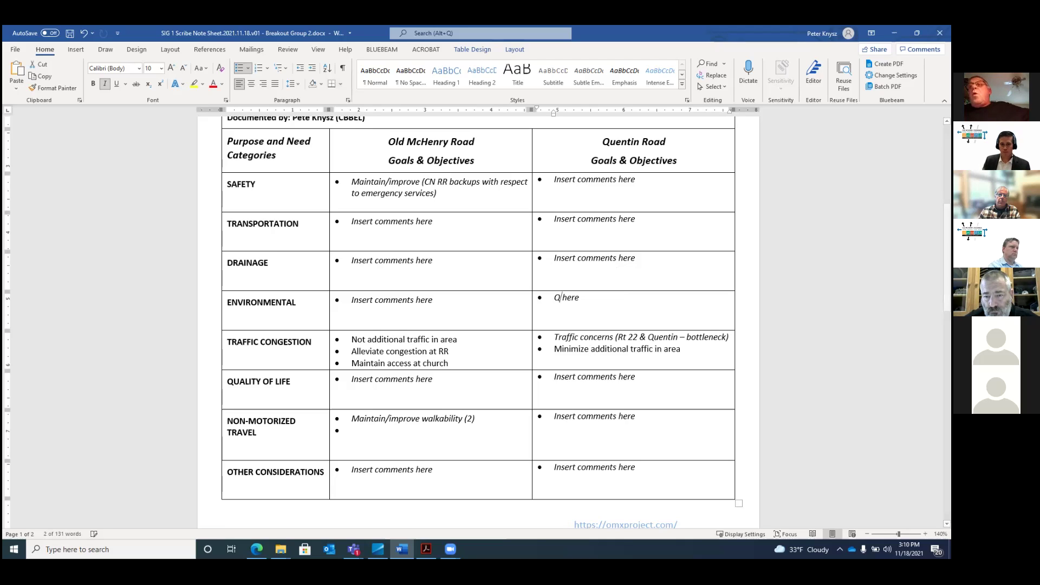
type("Forest P")
key("BackSpace")
type("Lake")
key("Delete")
key("Delete")
key("Delete")
key("Delete")
key("Delete")
type("(stormwater ru")
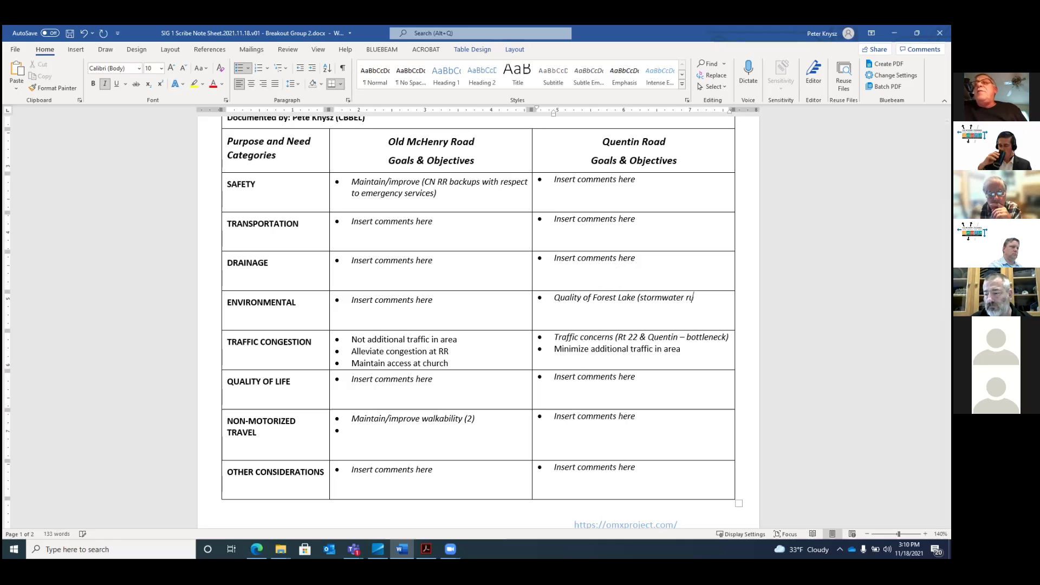
type("noff)")
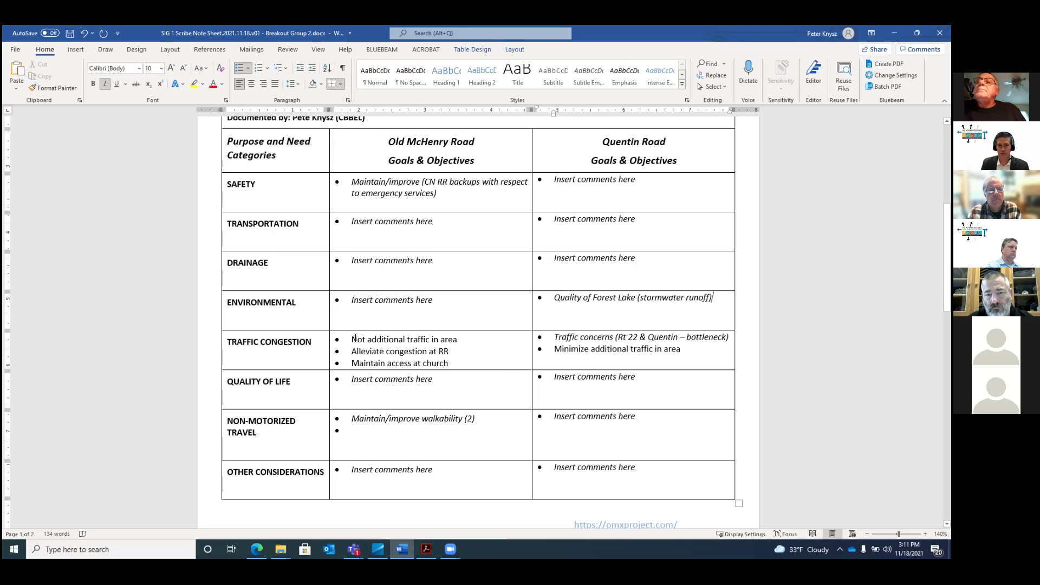
Step: Reword the first Traffic Congestion comment under Old McHenry Road to "Minimize additional traffic in area"
left_click(355, 338)
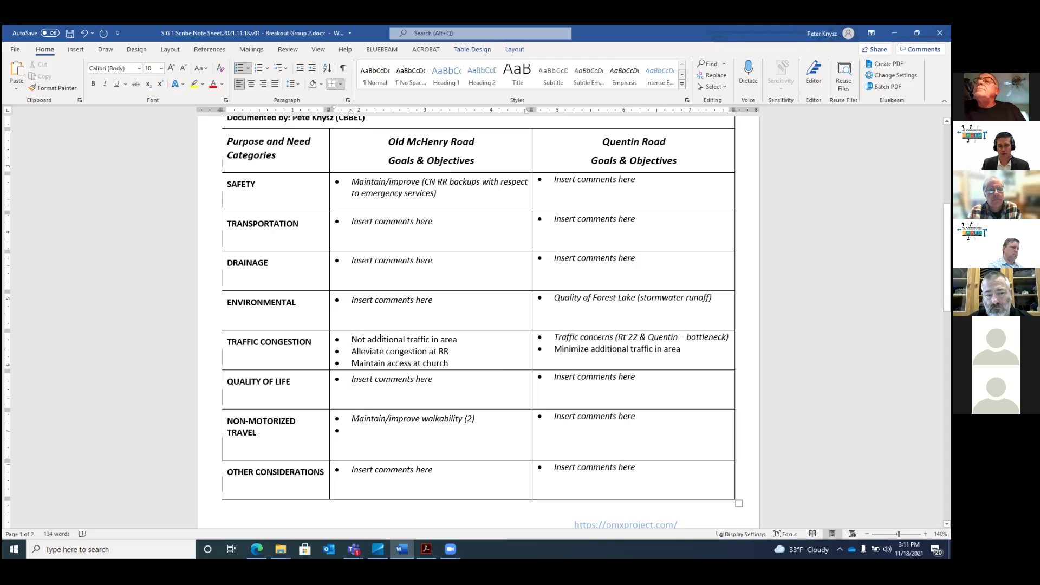
type("Minu")
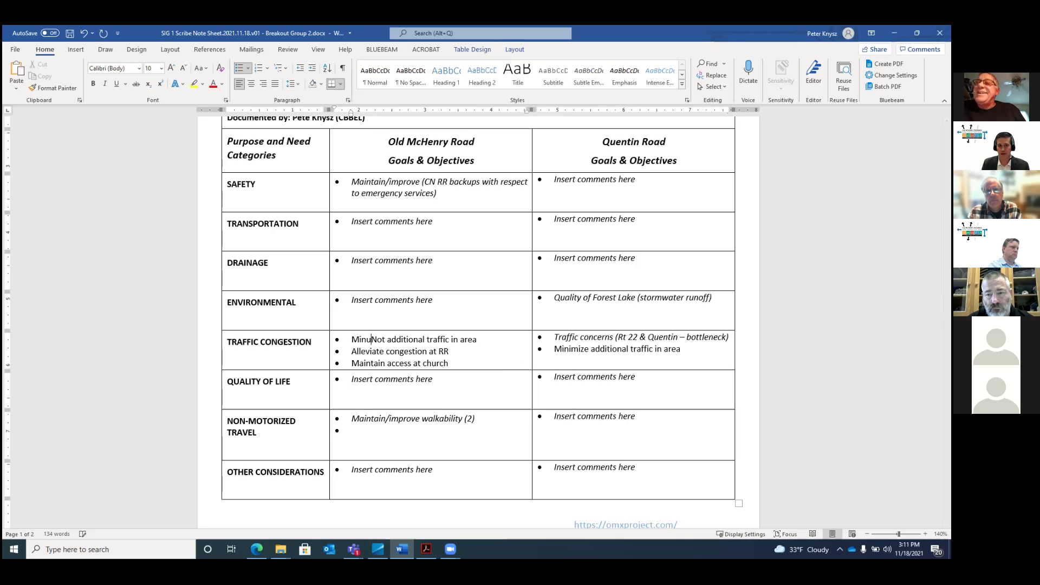
key("BackSpace")
type("imize")
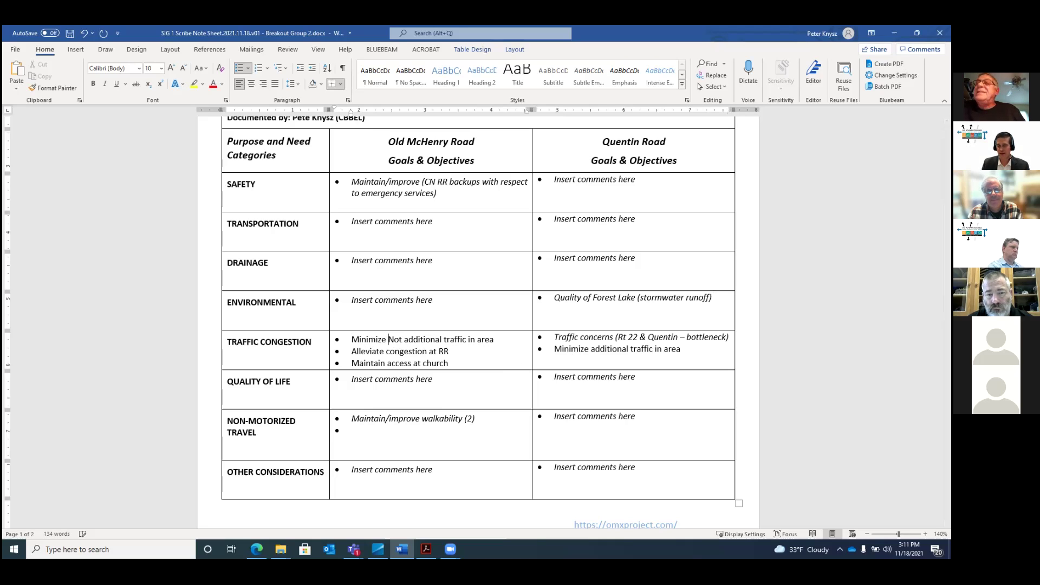
key("Delete")
key("Delete")
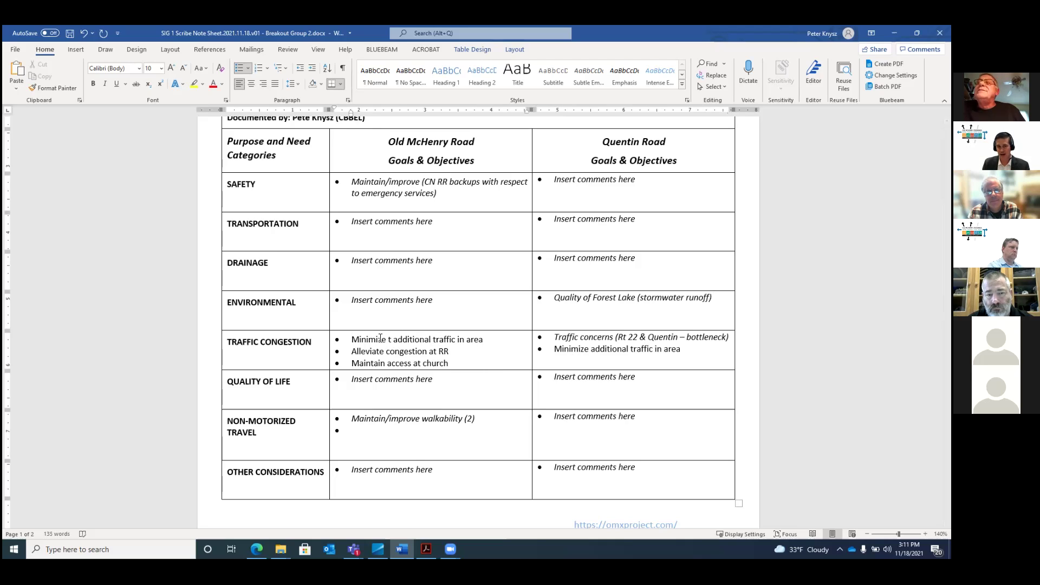
key("Delete")
key("Delete")
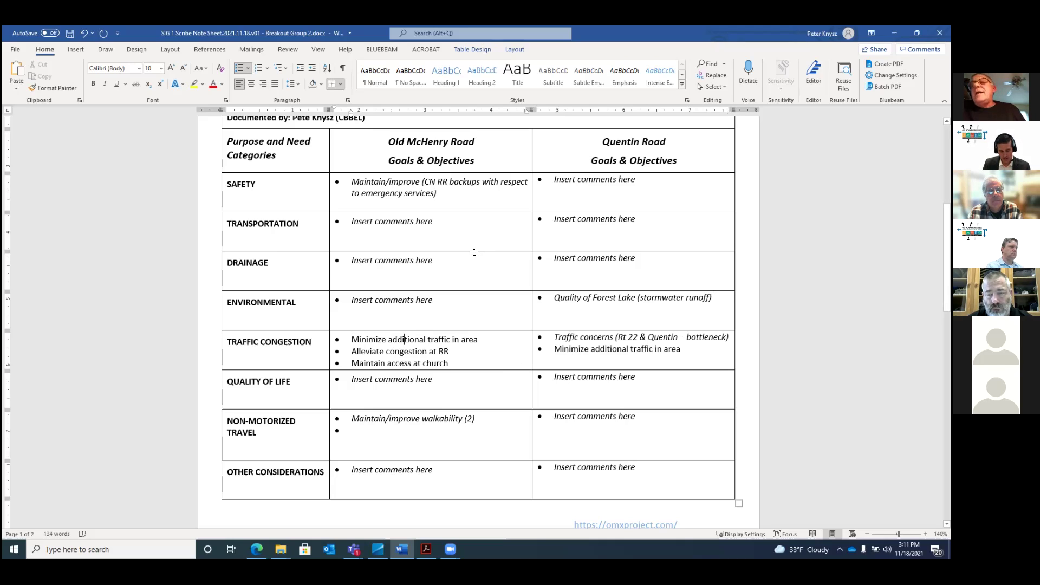
Step: Replace the Transportation placeholder under Quentin Road with "Access at Highland"
left_click(583, 238)
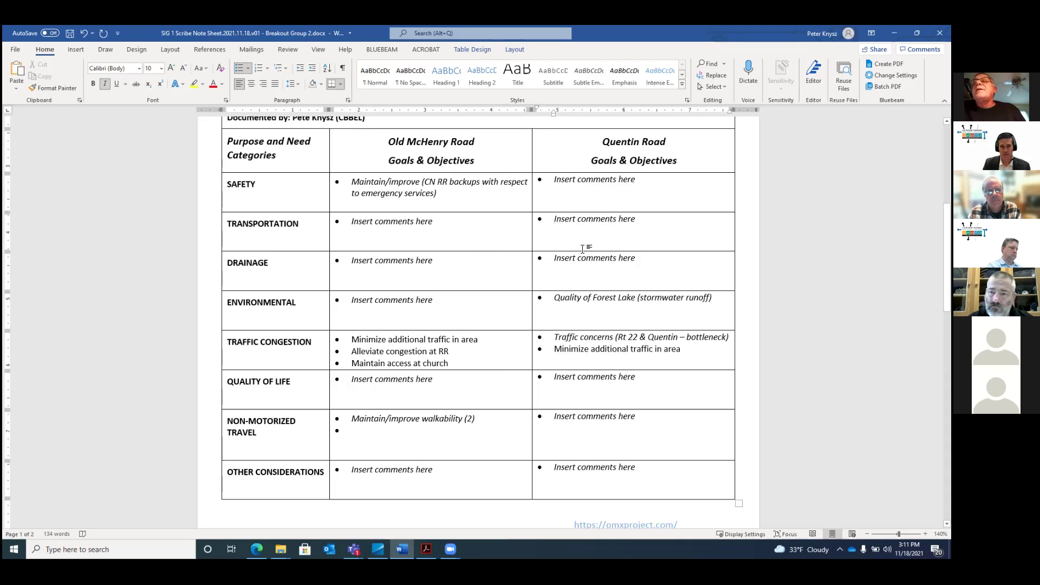
type("Access at Highland")
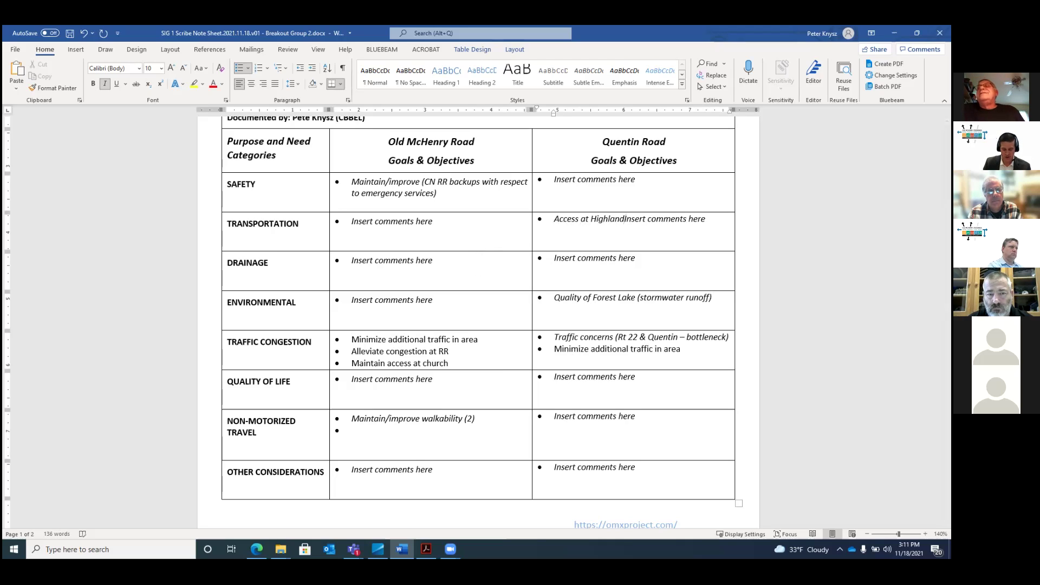
key("Delete")
key("Delete")
key("Delete")
key("Delete")
key("Delete")
key("Delete")
key("Delete")
key("Delete")
key("Delete")
key("Delete")
key("Delete")
key("Delete")
key("Delete")
key("Delete")
key("Delete")
key("Delete")
key("Delete")
key("Delete")
key("Delete")
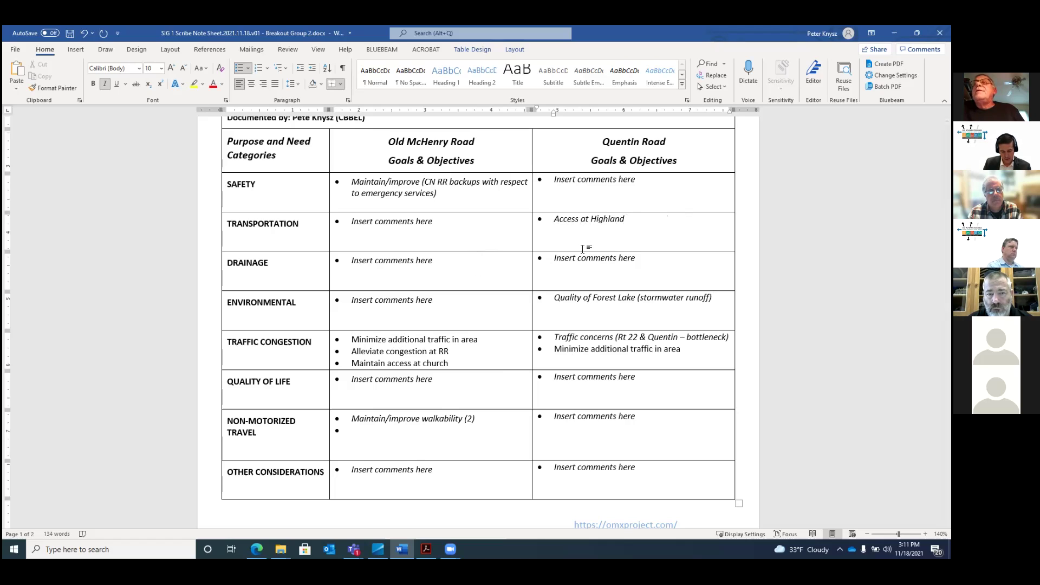
left_click(570, 228)
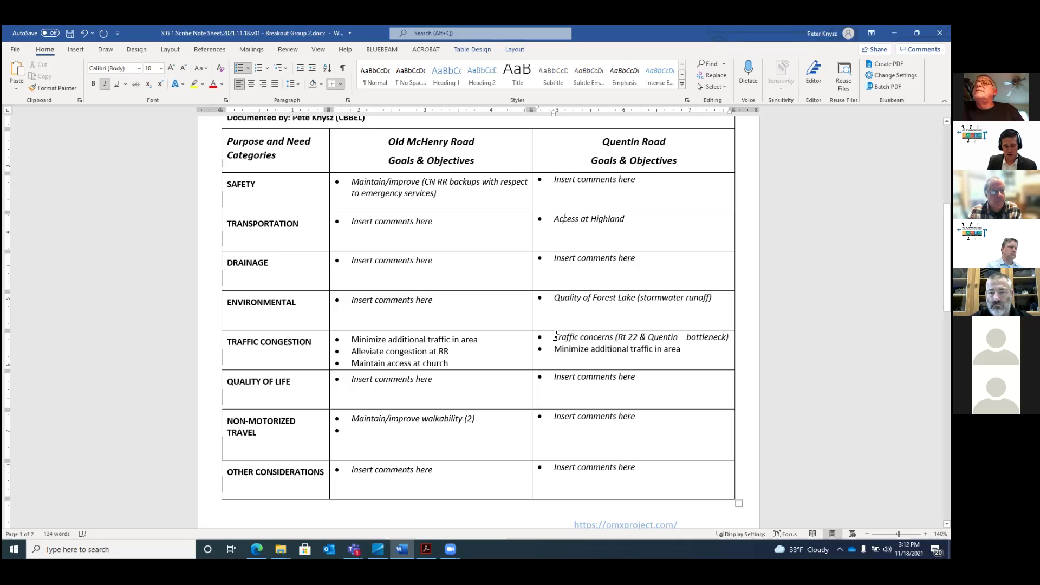
Step: Remove the italics from the "Traffic concerns (Rt 22 & Quentin – bottleneck)" comment under Quentin Road
left_click_drag(553, 337, 734, 337)
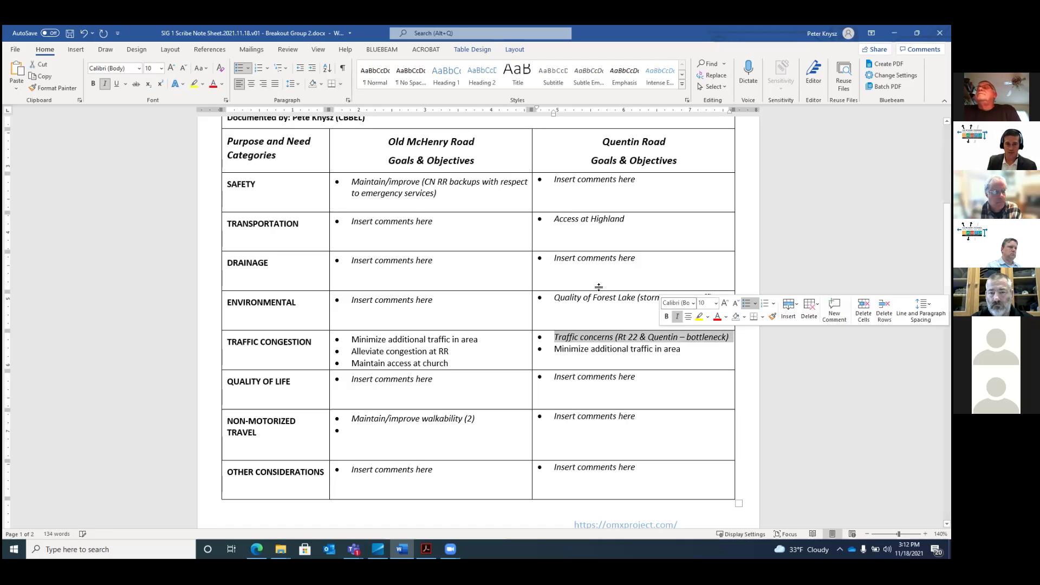
left_click(105, 84)
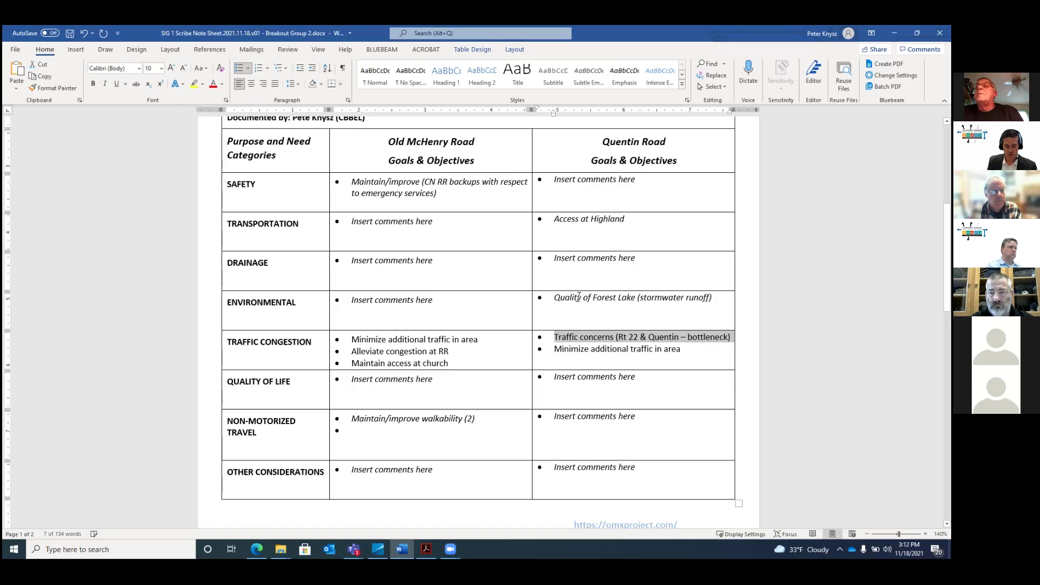
Step: Format all Goals & Objectives comments in both road columns, from Safety through Other Considerations, uniformly in italics
left_click_drag(554, 296, 713, 295)
left_click(384, 189)
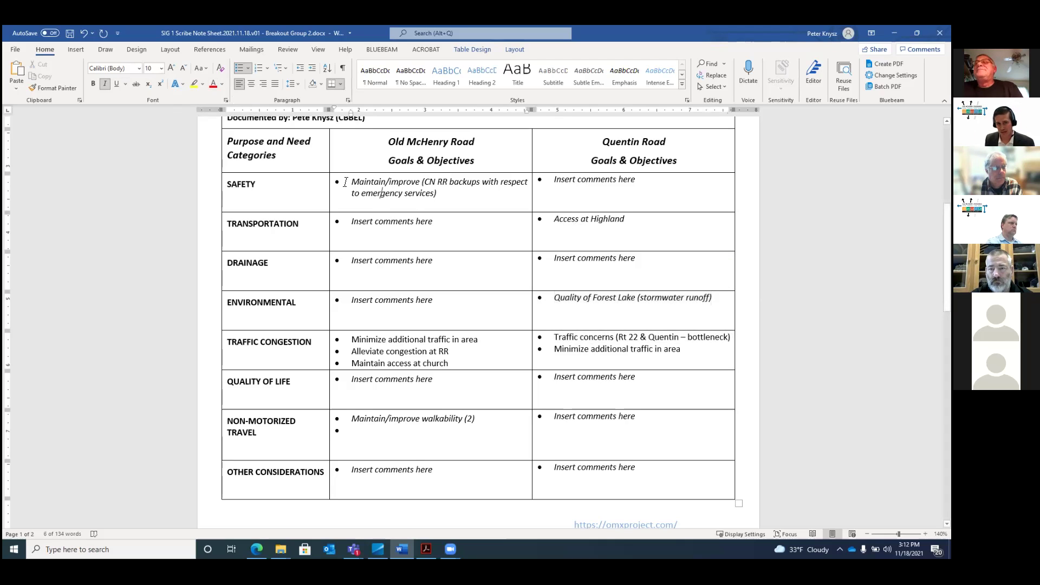
left_click_drag(384, 190, 585, 461)
left_click(105, 84)
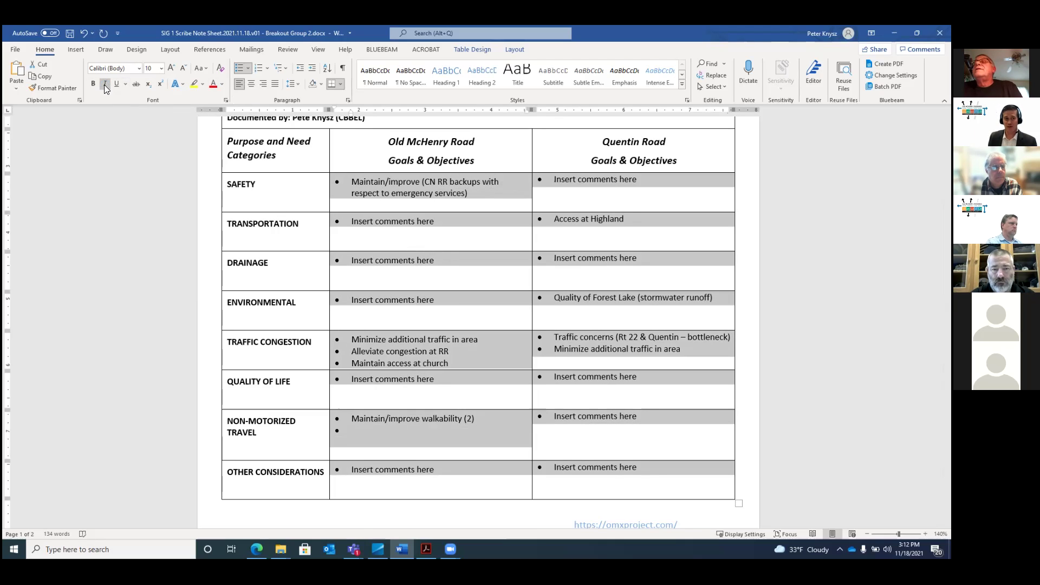
key("ctrl+z")
left_click(436, 260)
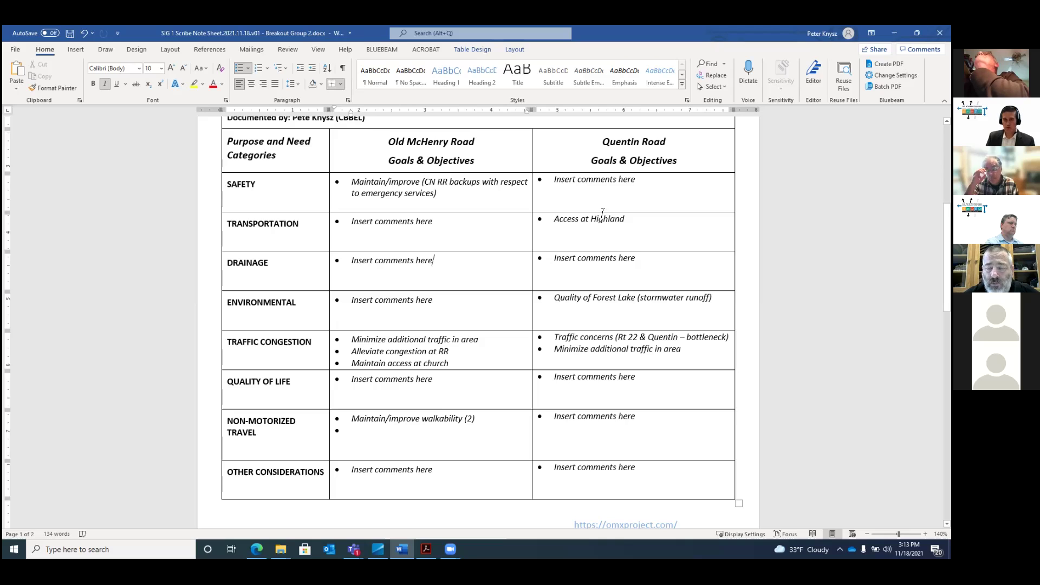
Step: Replace the Safety placeholder under Quentin Road with "Safety at Baptist Church/School (access)"
left_click(556, 180)
left_click_drag(556, 179, 610, 188)
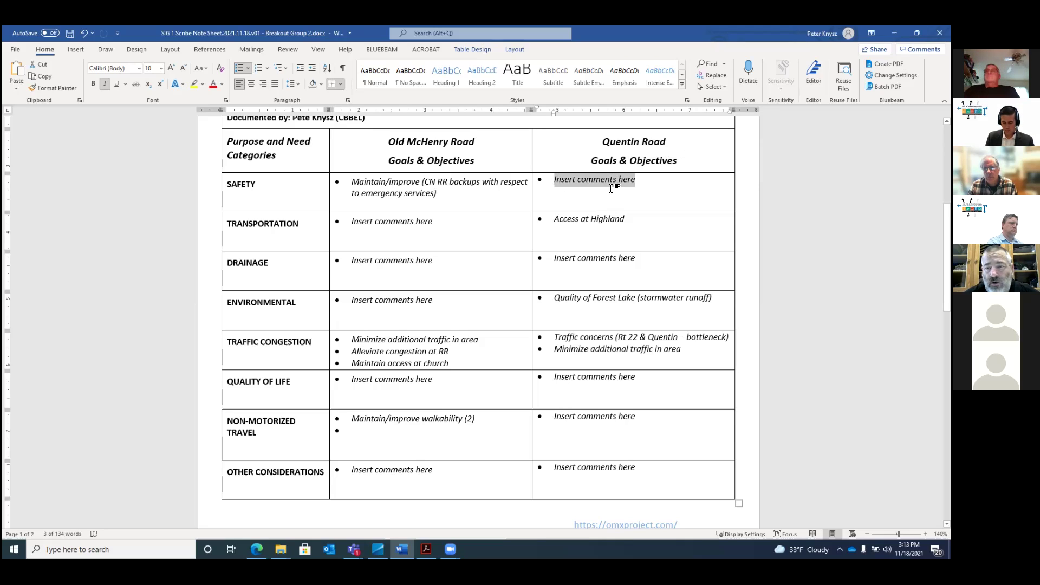
type("Sa")
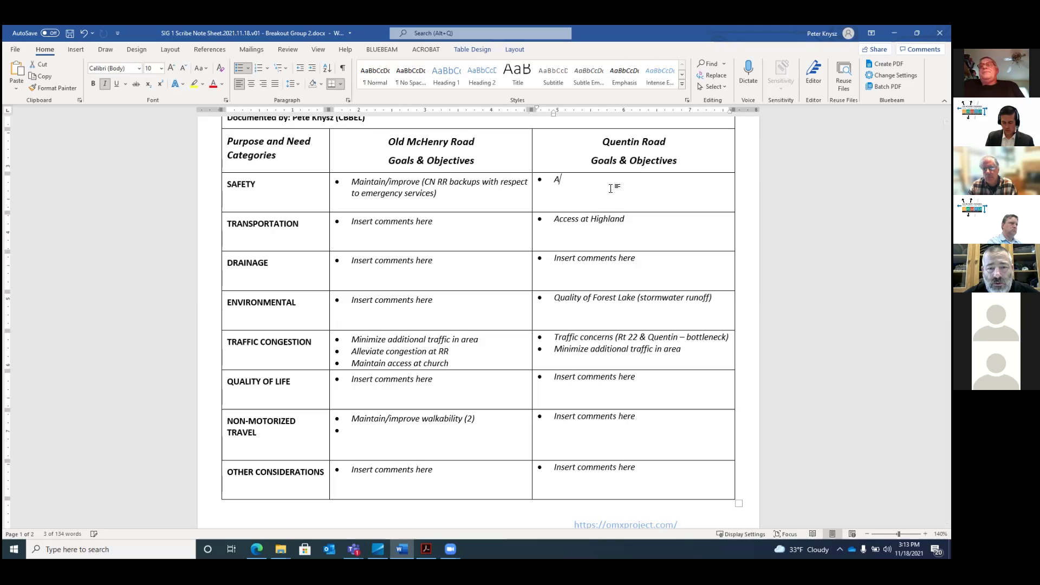
type("fety")
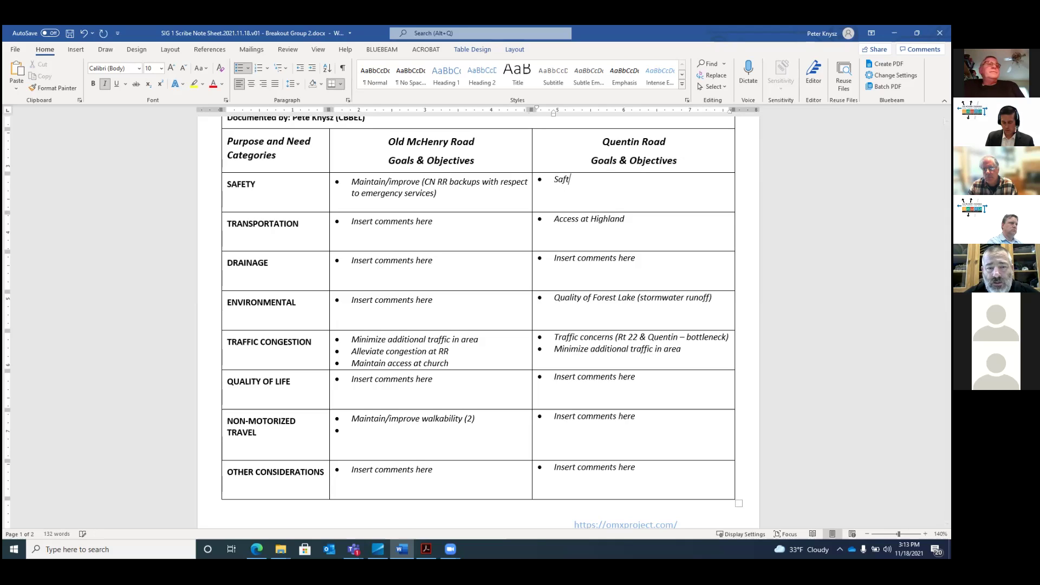
type(" at ")
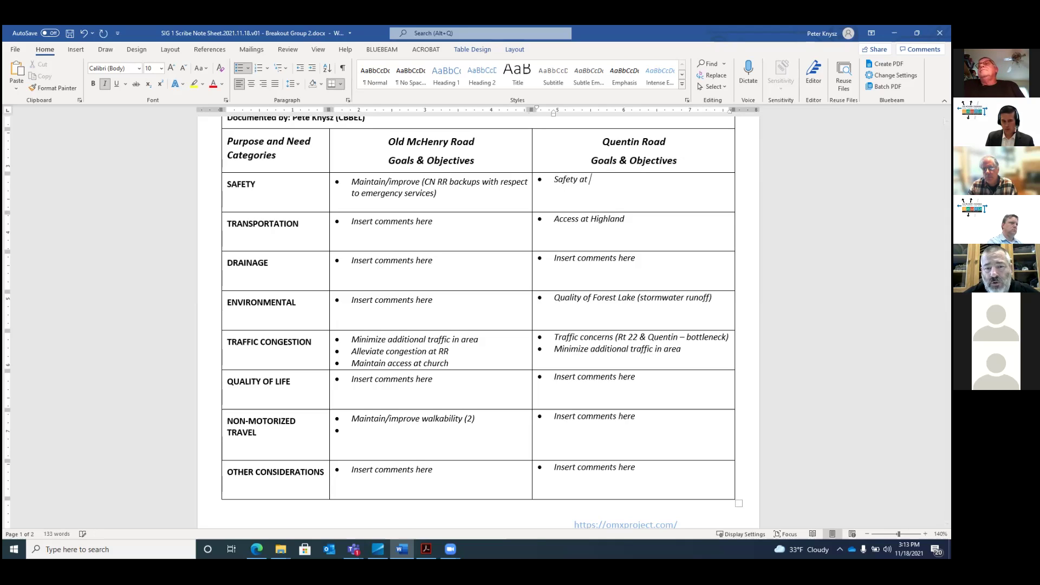
type("Baptist Church")
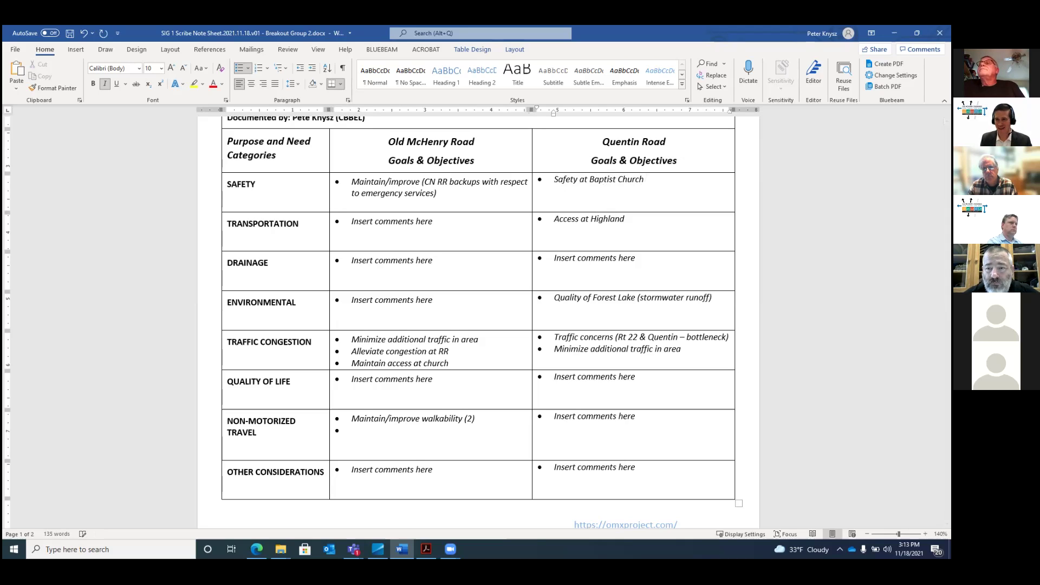
type(" /Scho")
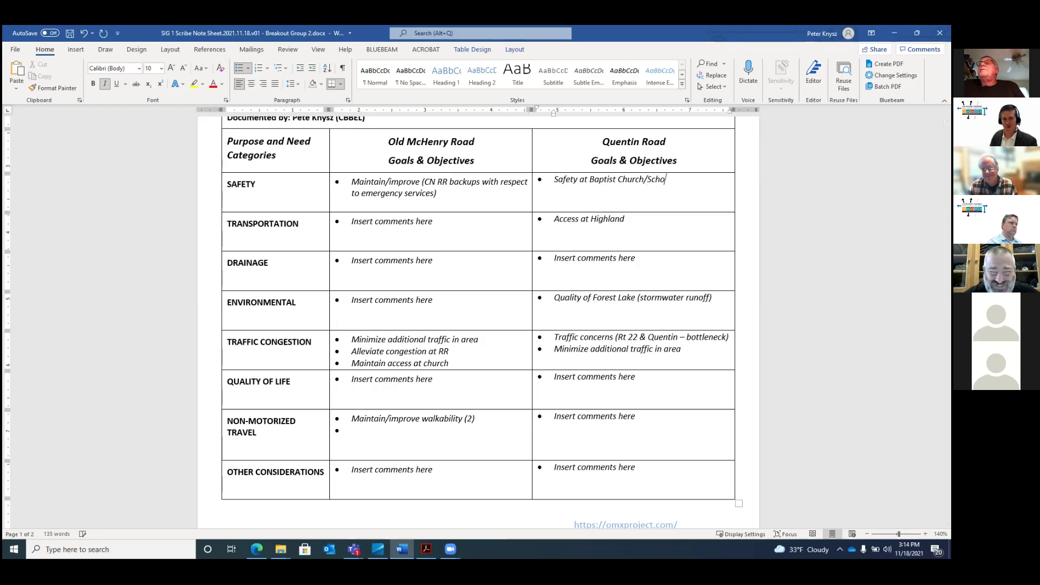
type("ol ")
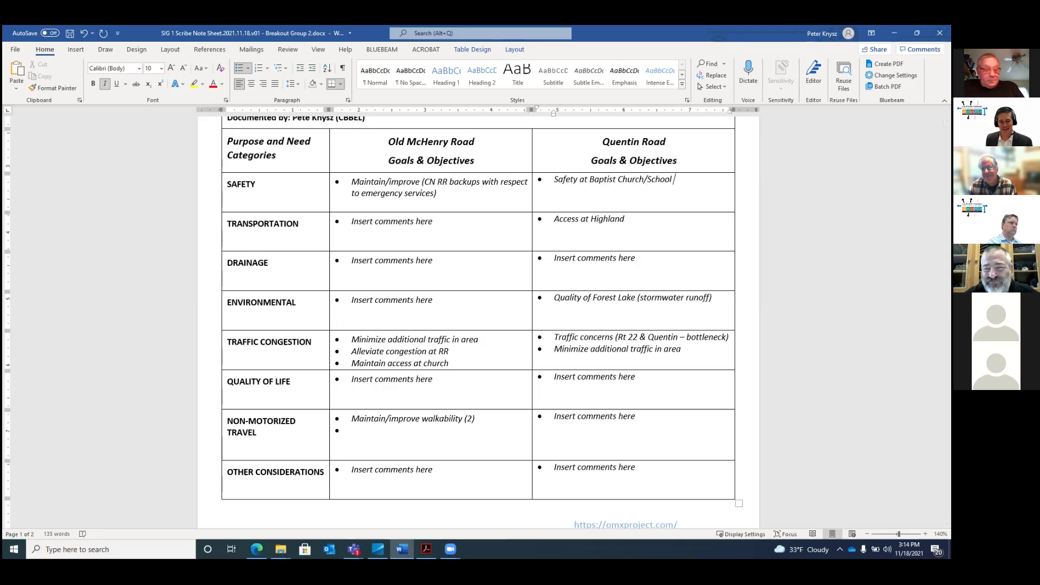
type("(acce")
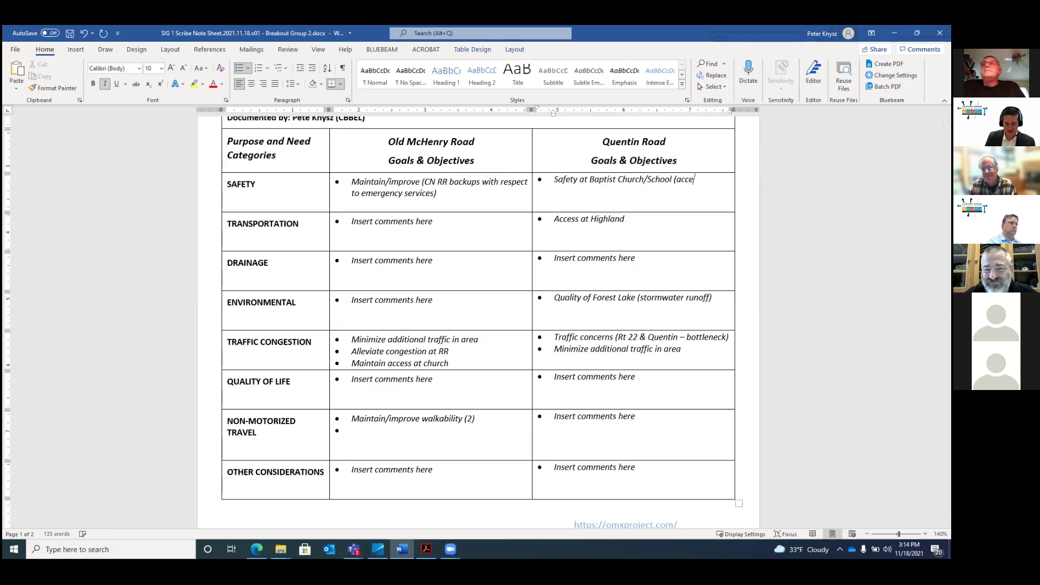
type("ss)")
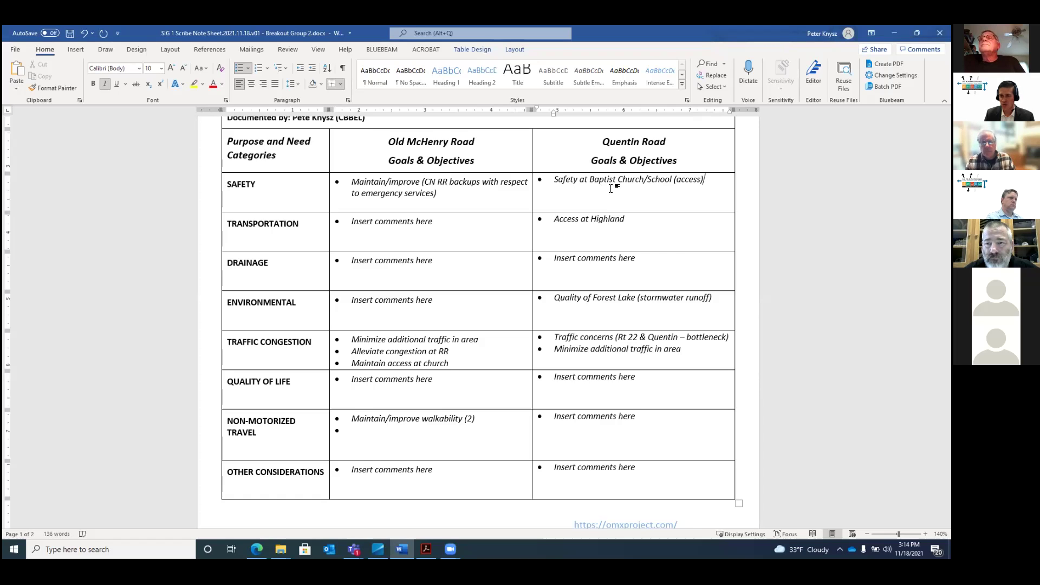
Step: Append "– maintain traffic flow" to the Safety comment under Quentin Road
type("- ,m")
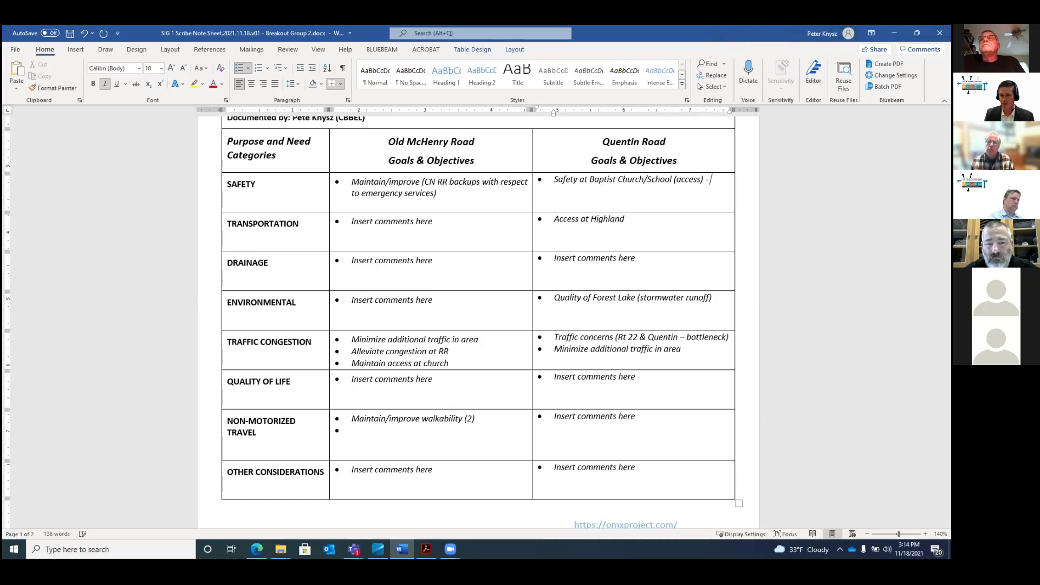
key("BackSpace")
key("BackSpace")
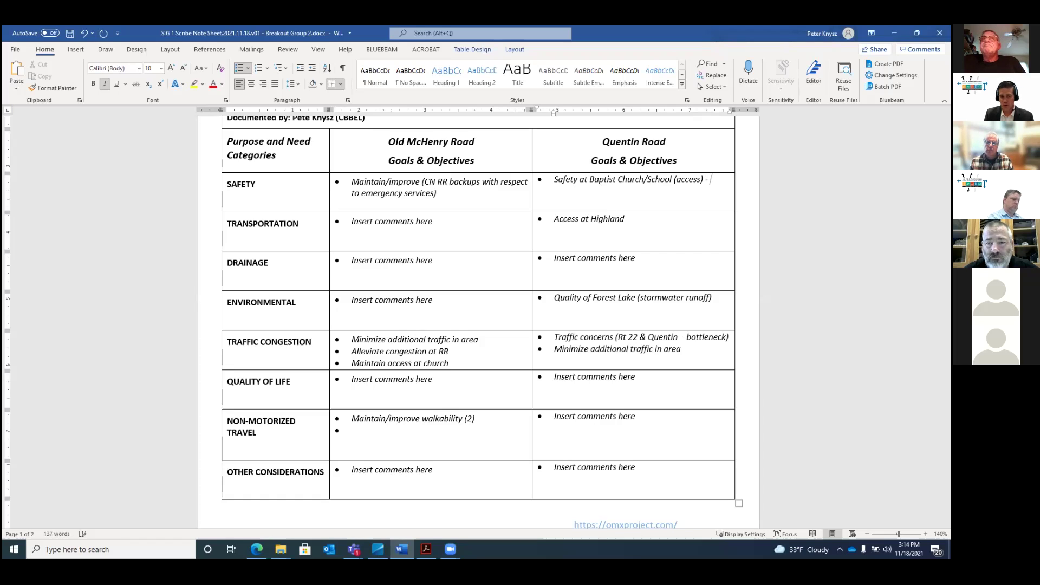
type("maintain tr")
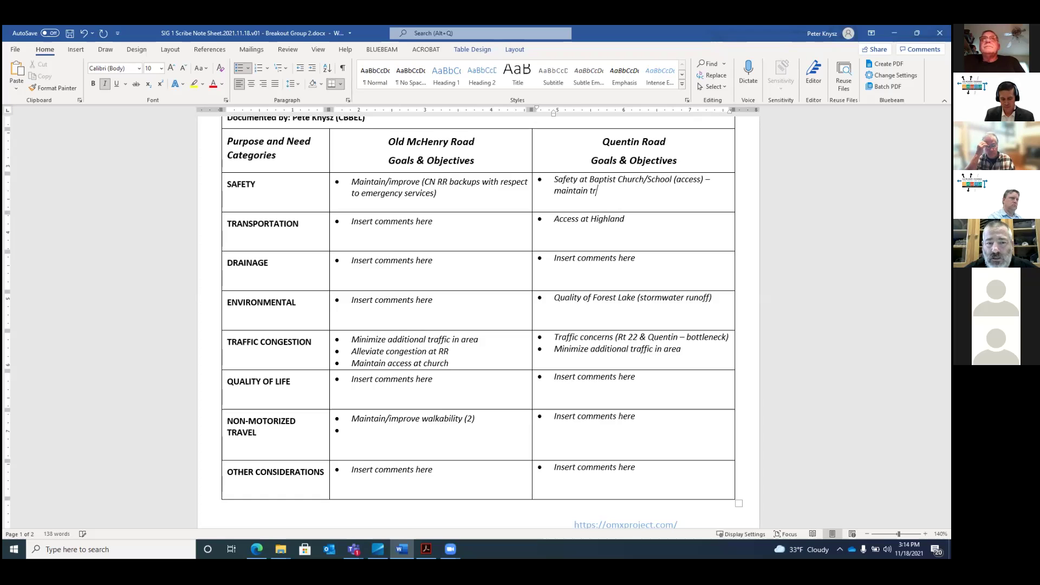
type("affic flow")
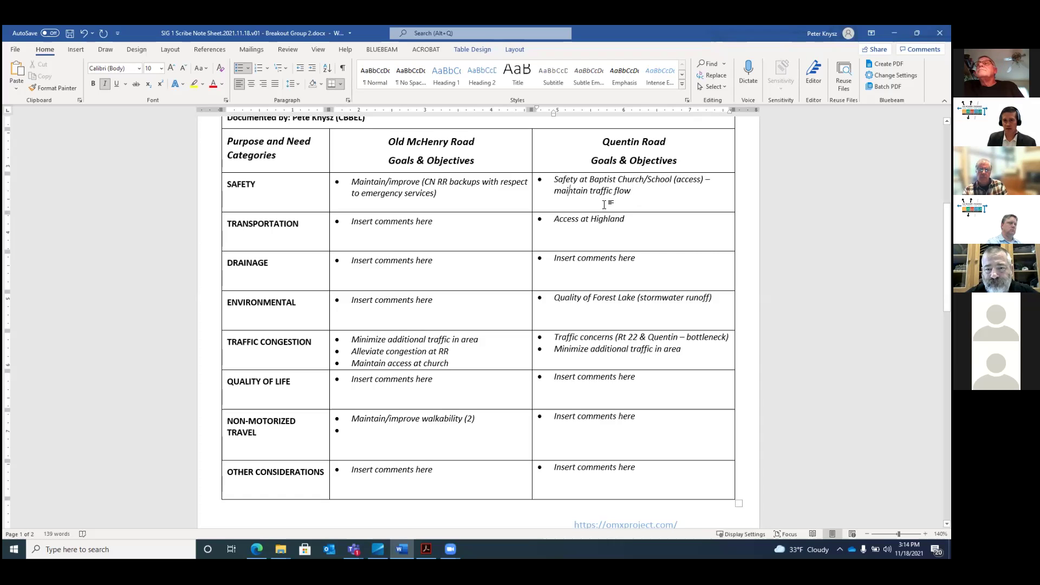
Step: Insert "maintain" before "access" in the parentheses of the Quentin Road Safety comment
left_click(677, 180)
type("maintain")
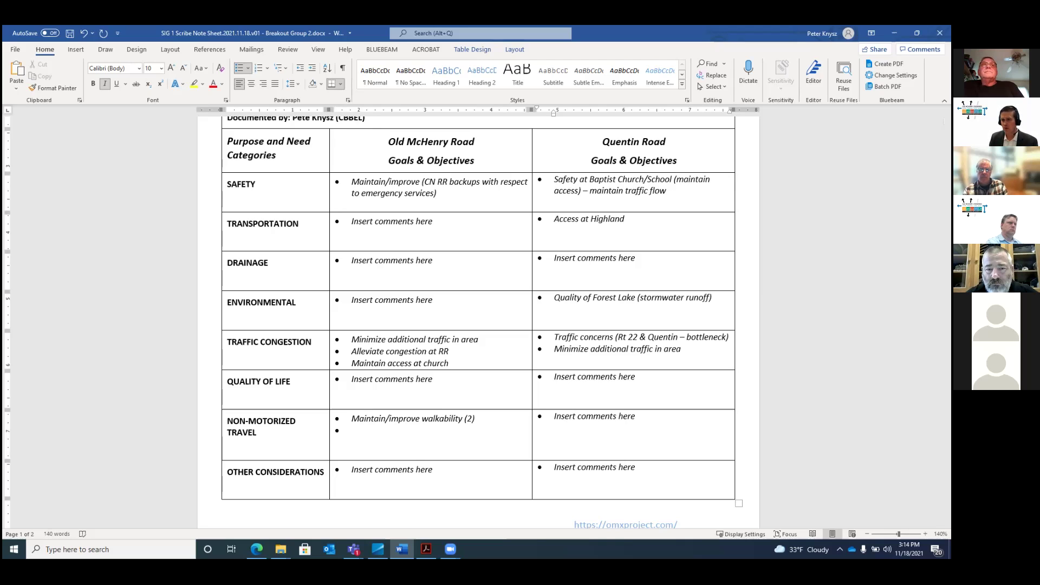
left_click(612, 189)
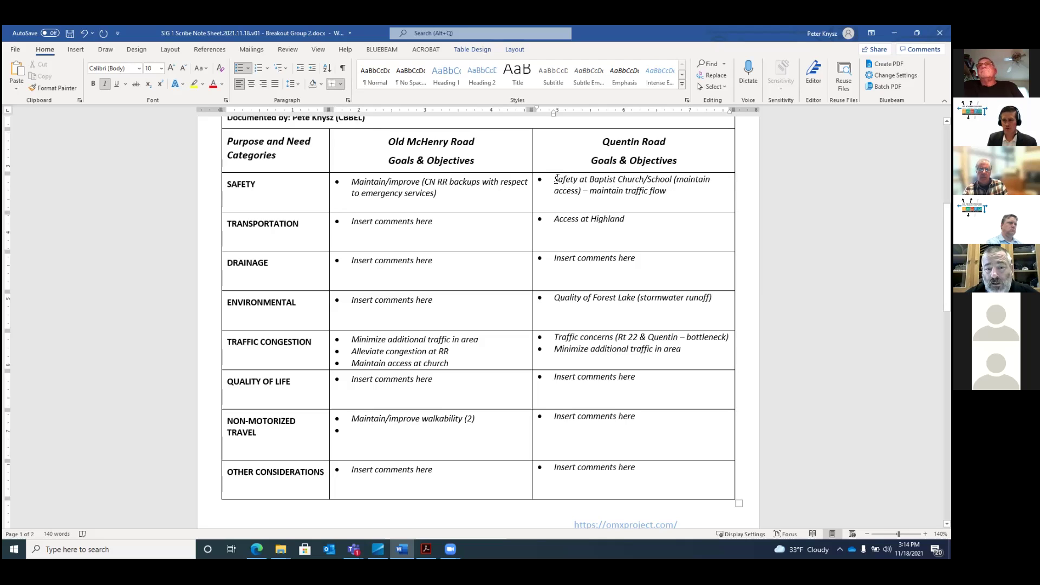
Step: Copy the Quentin Road Safety comment into a new third bullet under Traffic Congestion in the same column
left_click_drag(555, 179, 657, 187)
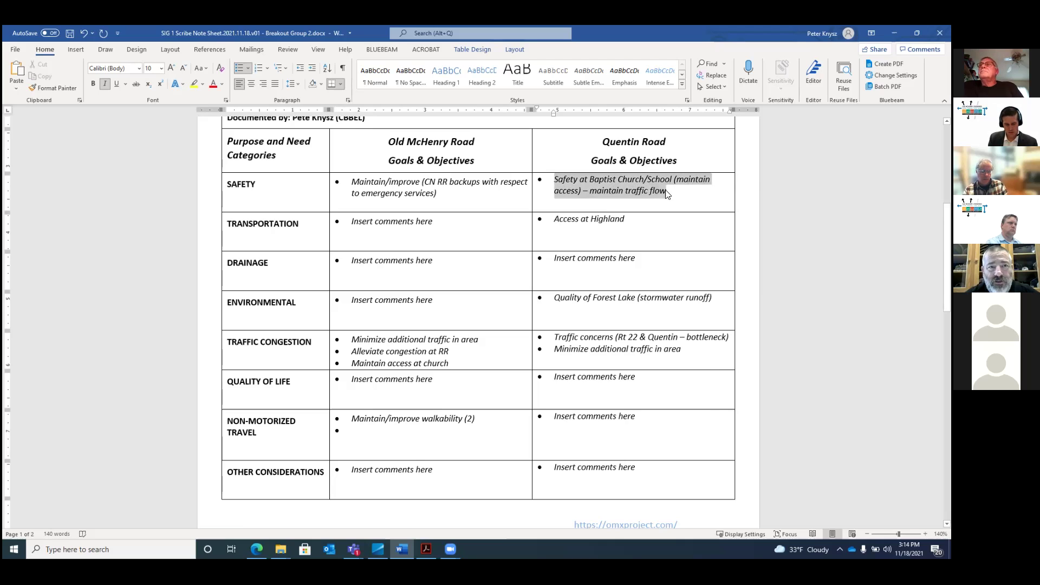
right_click(611, 188)
left_click(637, 206)
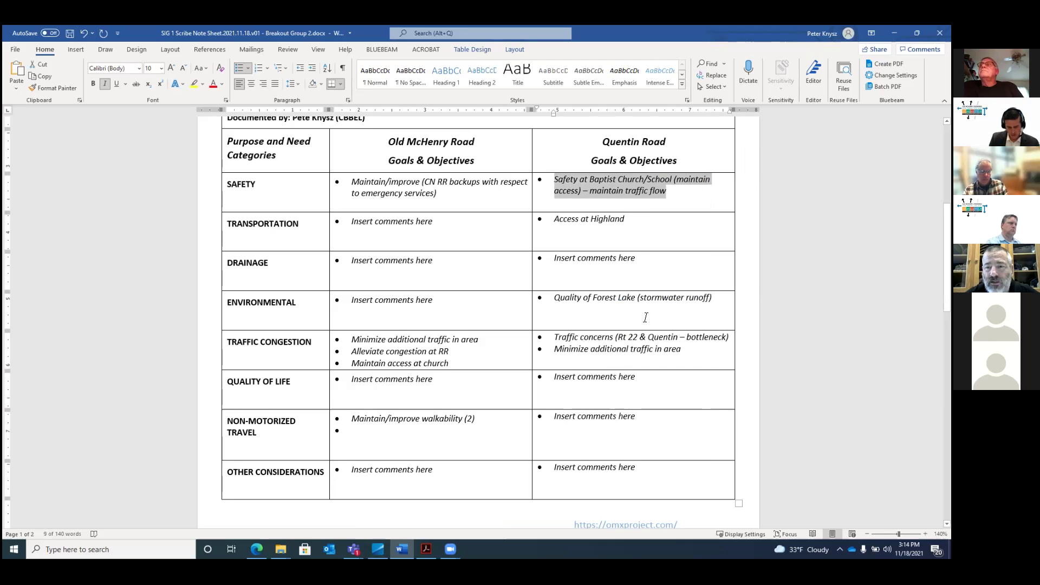
left_click(680, 348)
key("Return")
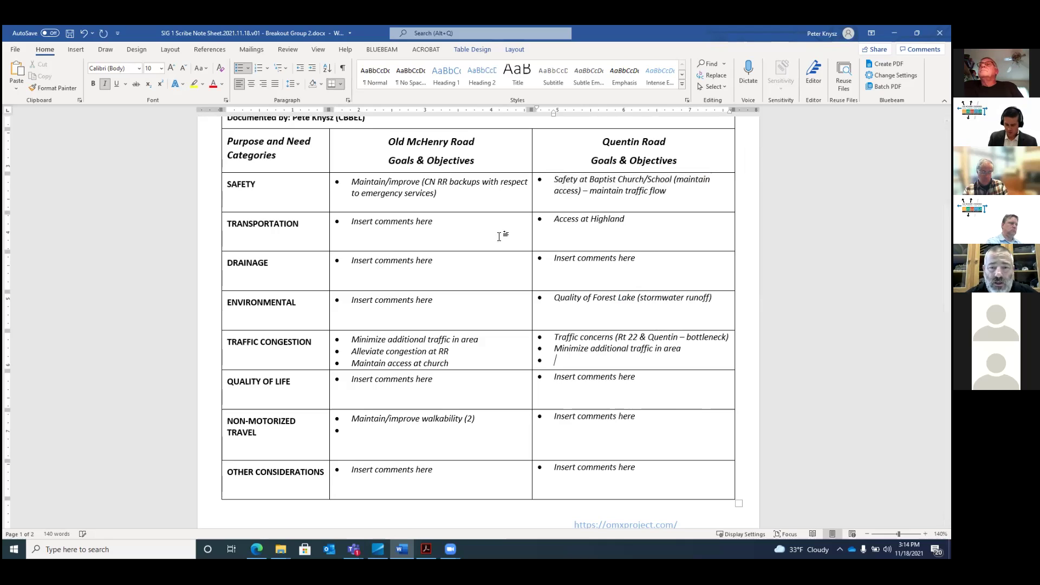
key("ctrl+v")
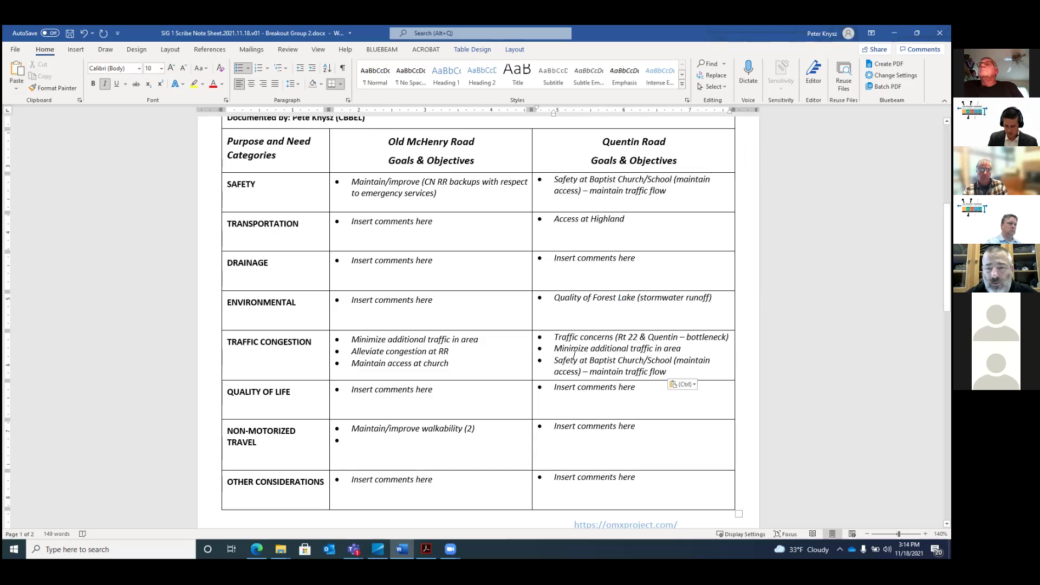
Step: Shorten the copied Traffic Congestion bullet under Quentin Road to "Baptist Church/School (maintain traffic flow)"
left_click(582, 365)
key("BackSpace")
key("BackSpace")
key("BackSpace")
key("BackSpace")
key("BackSpace")
key("BackSpace")
key("BackSpace")
key("BackSpace")
key("BackSpace")
key("BackSpace")
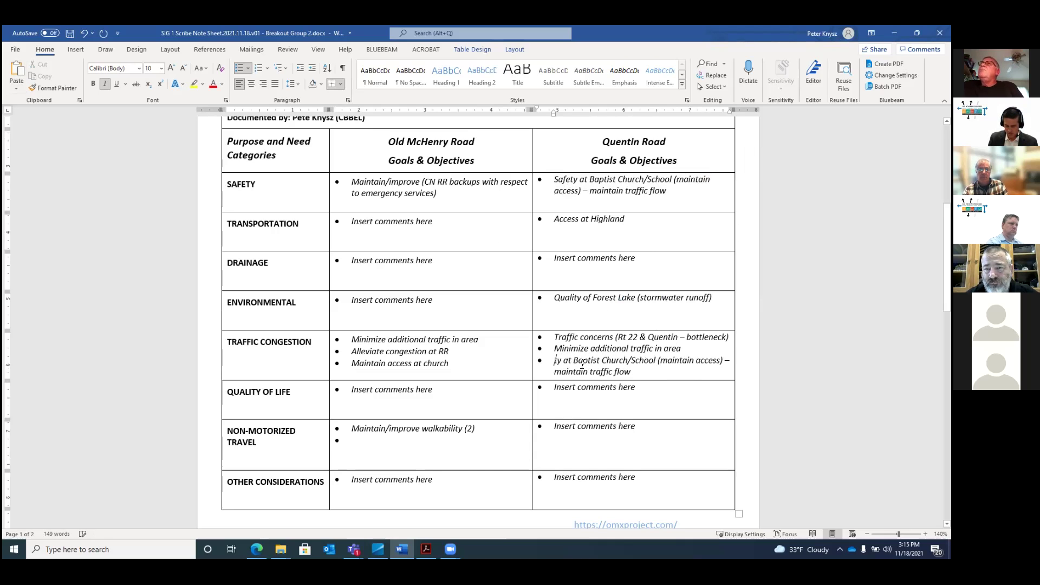
left_click(638, 360)
key("Delete")
key("Delete")
key("Delete")
key("Delete")
key("Delete")
key("Delete")
key("Delete")
key("Delete")
key("Delete")
key("Delete")
key("Delete")
key("Delete")
key("Delete")
key("Delete")
key("Delete")
key("Delete")
key("Delete")
key("Delete")
key("Delete")
key("Delete")
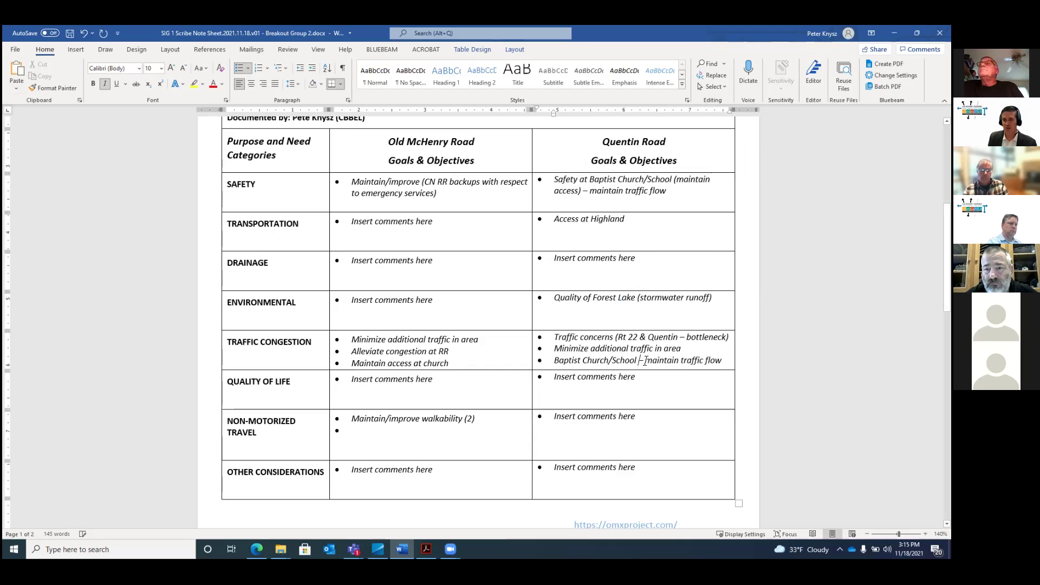
type("(")
left_click(719, 361)
type(")")
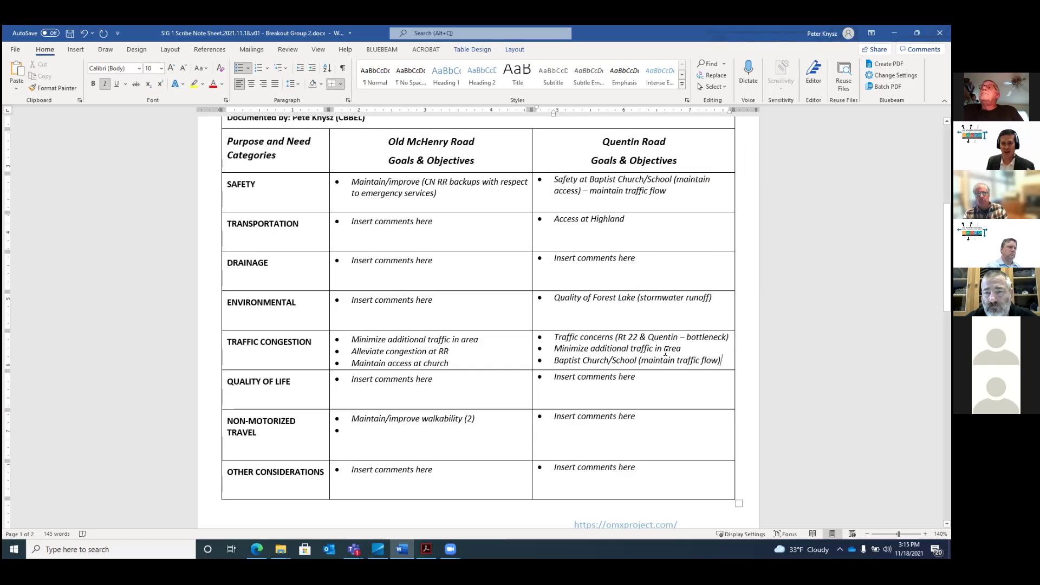
Step: Remove "– maintain traffic flow" from the end of the Quentin Road Safety comment
left_click(665, 190)
key("BackSpace")
key("BackSpace")
key("BackSpace")
key("BackSpace")
key("BackSpace")
key("BackSpace")
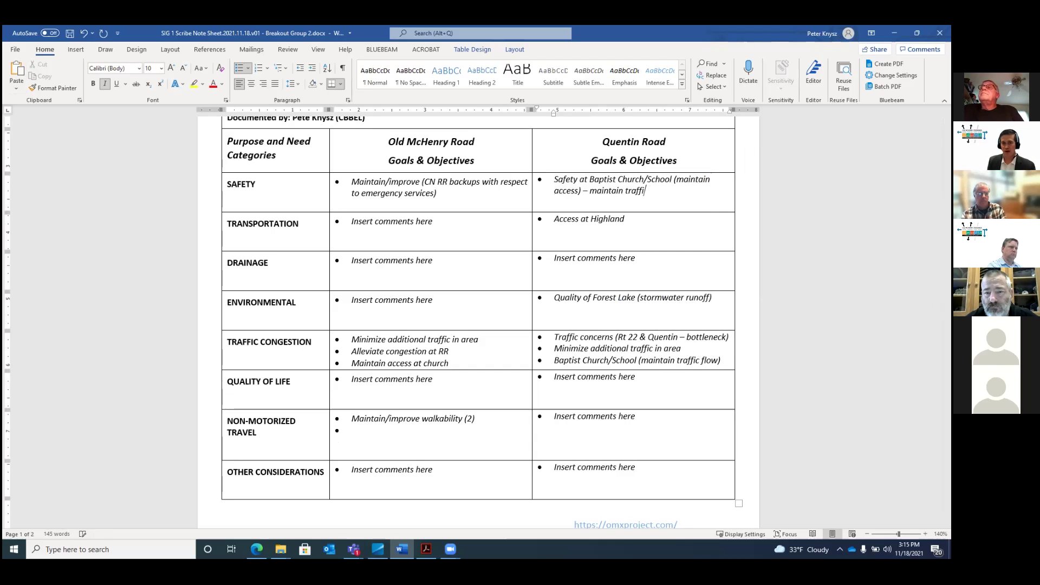
key("BackSpace")
key("BackSpace")
key("BackSpace")
key("BackSpace")
key("BackSpace")
key("BackSpace")
key("BackSpace")
key("BackSpace")
key("BackSpace")
key("BackSpace")
key("BackSpace")
key("BackSpace")
key("BackSpace")
key("BackSpace")
key("BackSpace")
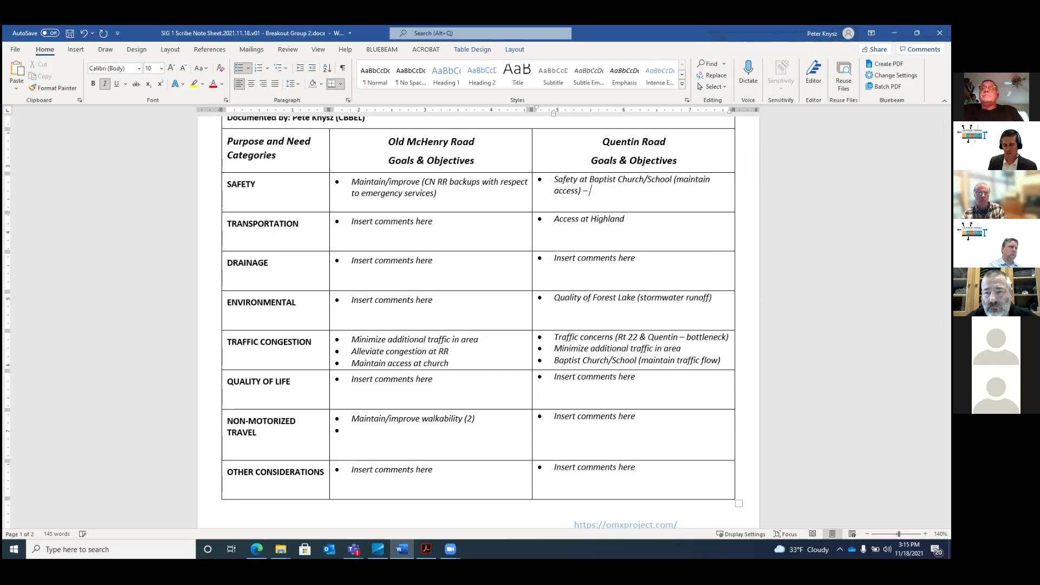
key("BackSpace")
key("BackSpace")
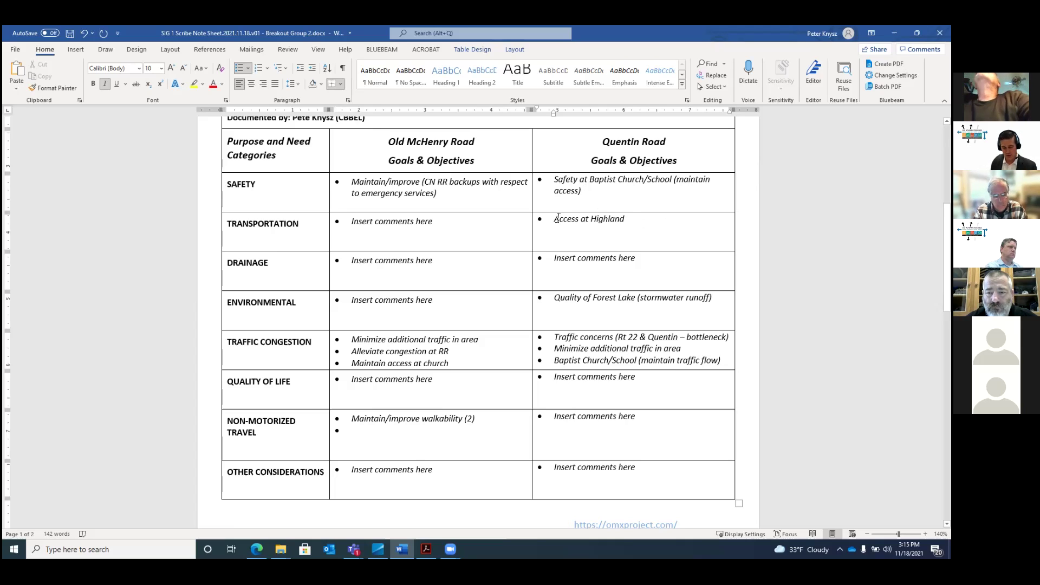
Step: Reword the Transportation comment under Quentin Road to "Intersection at Highland"
left_click(556, 218)
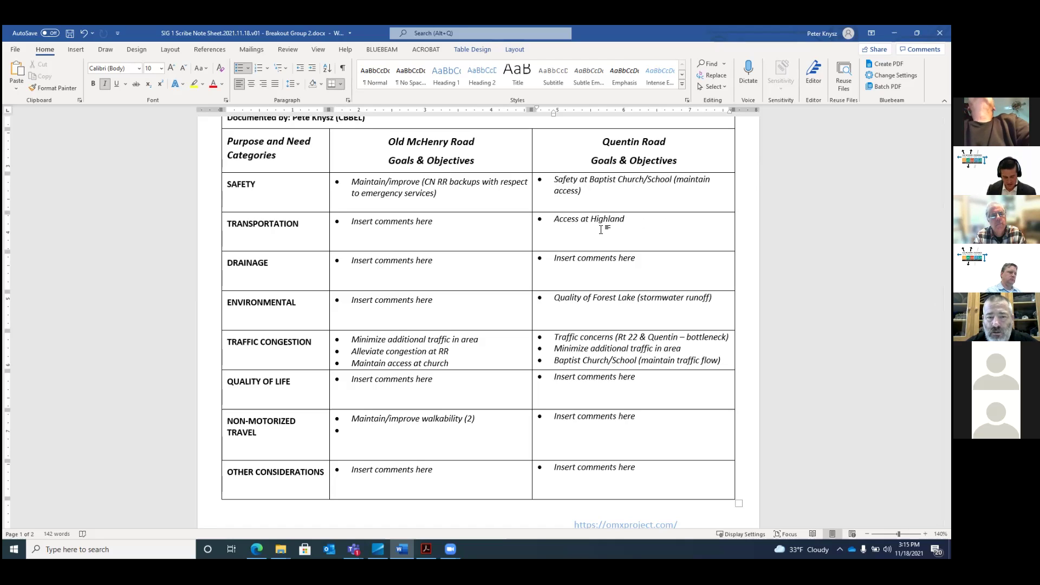
key("Delete")
key("Delete")
key("Delete")
key("Delete")
key("Delete")
key("Delete")
key("Delete")
key("Delete")
key("Delete")
key("Delete")
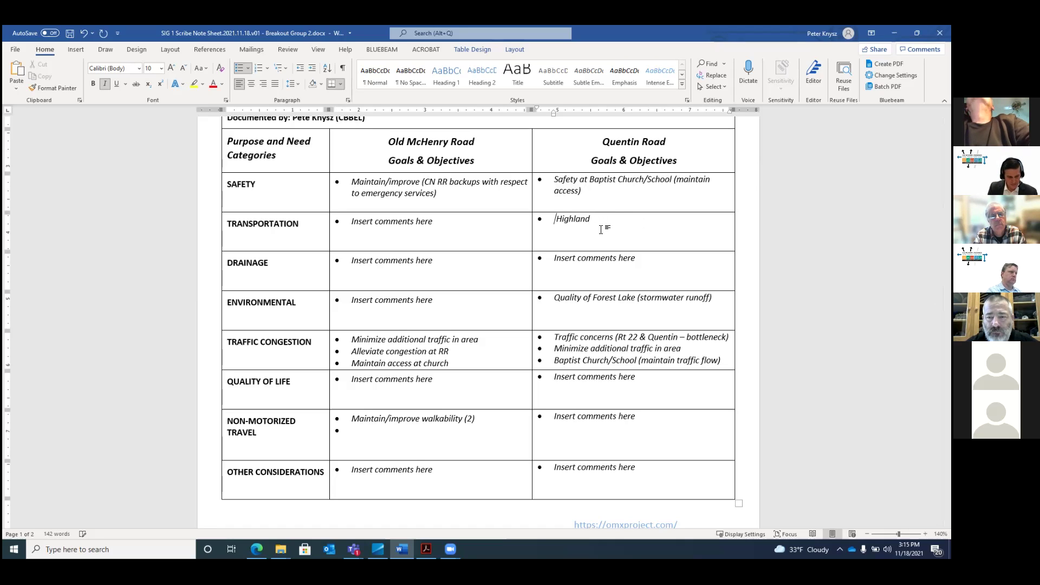
type("Interst")
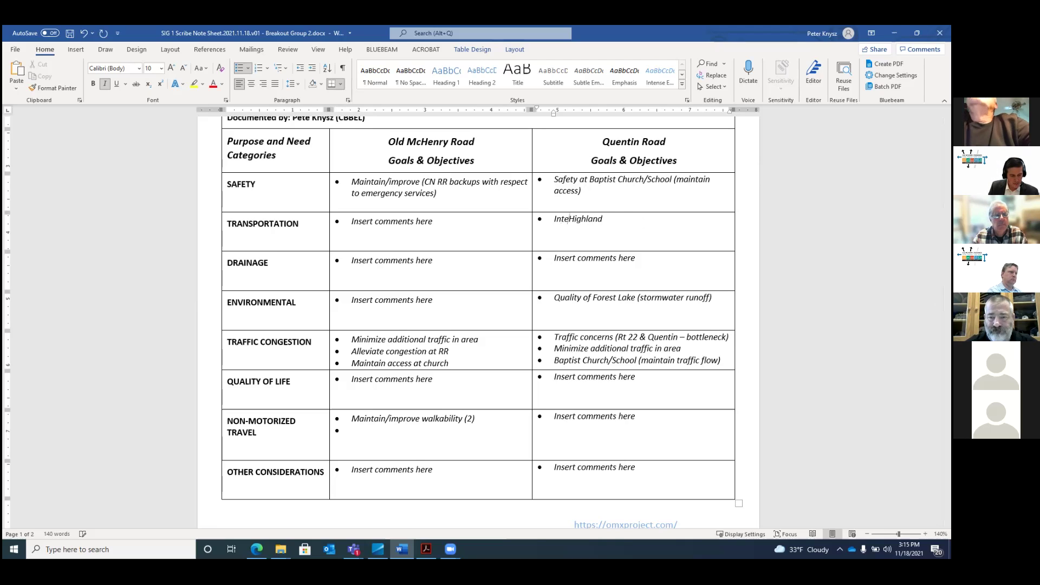
key("BackSpace")
type("ection at")
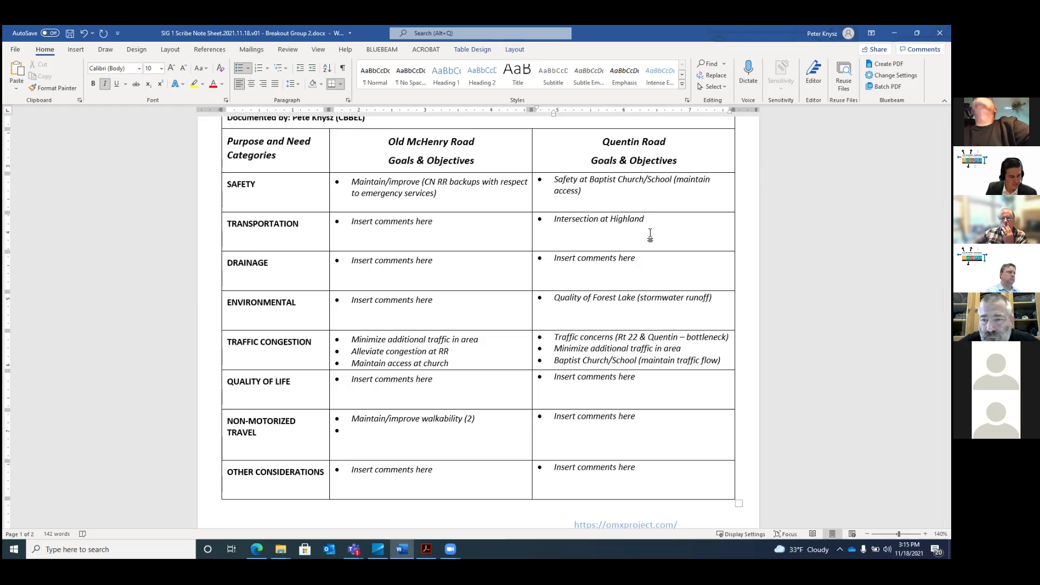
Step: Extend the Quentin Road Transportation comment to read "Improve intersection at Highland"
left_click(557, 221)
type("mprove")
key("Delete")
type("i")
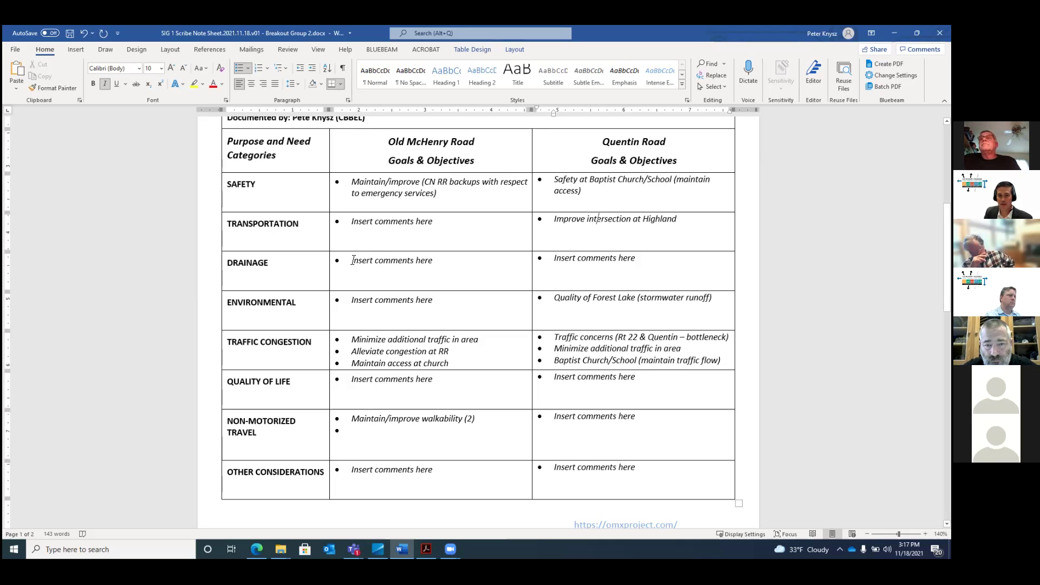
left_click(353, 260)
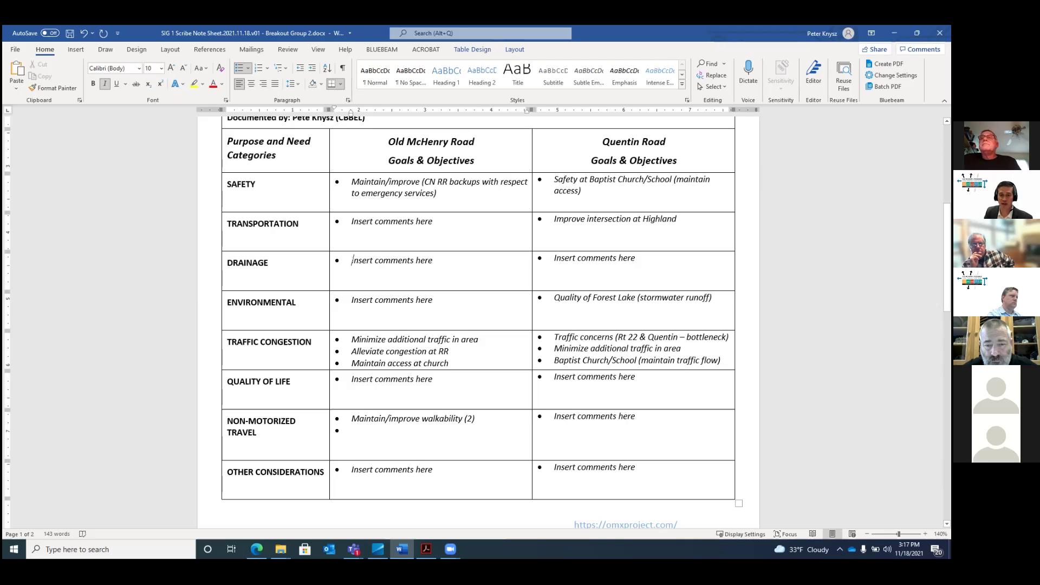
type("Wet")
key("BackSpace")
key("BackSpace")
key("BackSpace")
key("BackSpace")
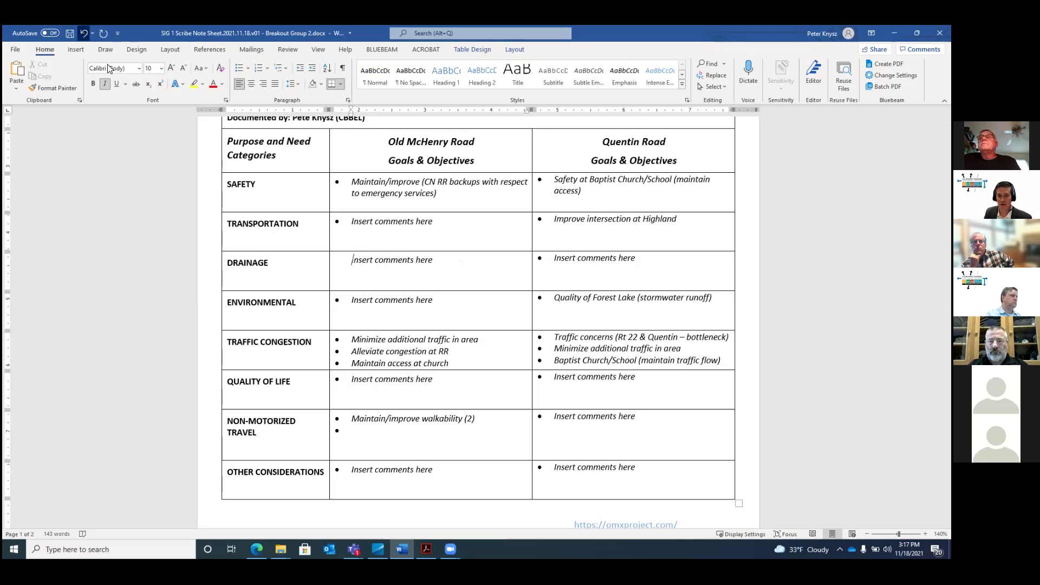
left_click(84, 33)
Step: Replace the Drainage placeholder under Old McHenry Road with "Potential wetland, floodplain impacts"
type("Potential wetland, floodplain impacts")
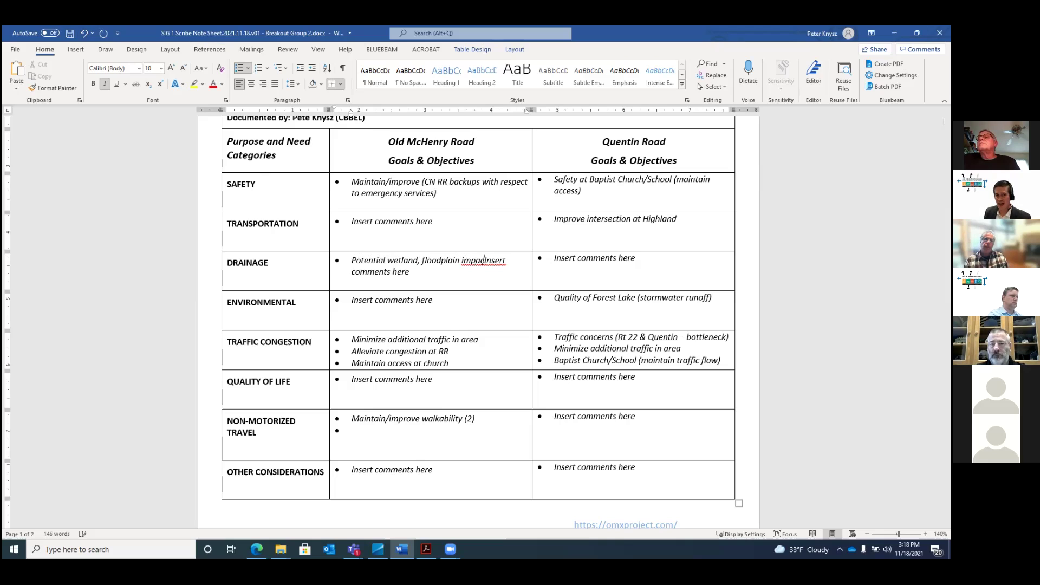
key("Delete")
key("Delete")
key("Delete")
key("Delete")
key("Delete")
key("Delete")
key("Delete")
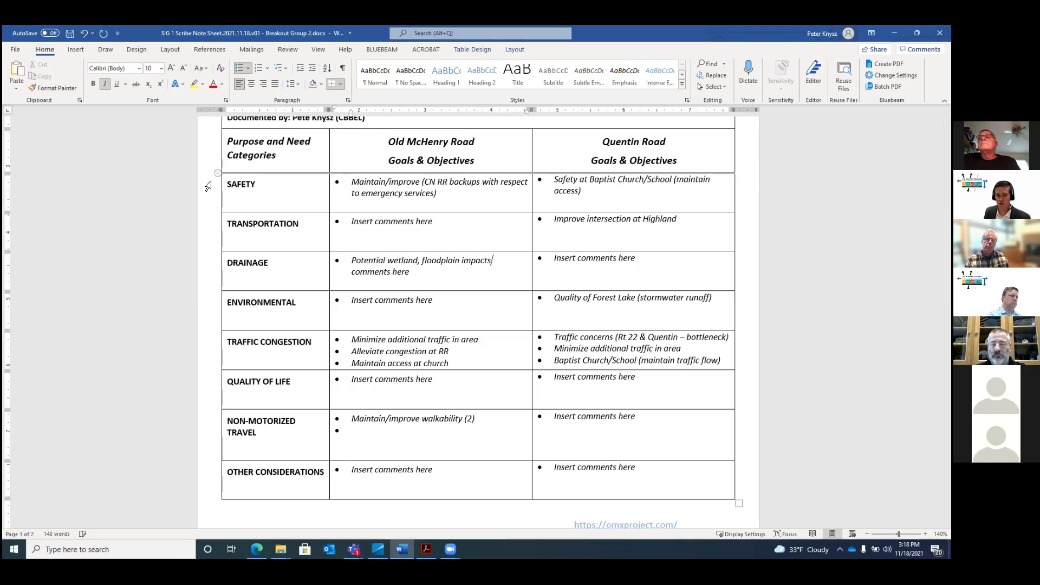
key("Delete")
key("Delete")
key("Delete")
key("Delete")
key("Delete")
key("Delete")
key("Delete")
key("Delete")
key("Delete")
key("Delete")
key("Delete")
key("Delete")
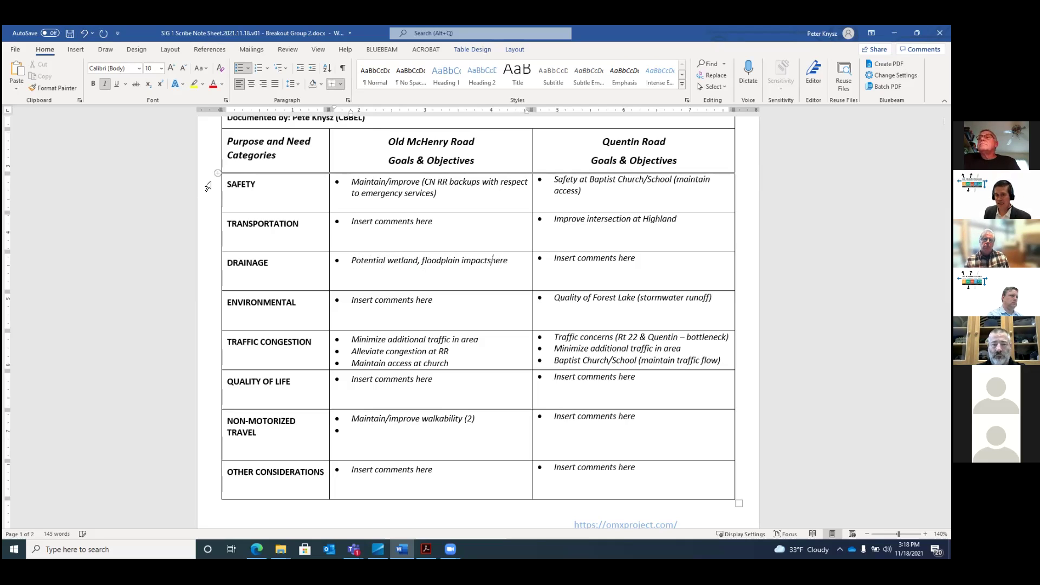
Step: Extend the Old McHenry Road Drainage comment with "– will require detention/comp storage"
type("- wi")
type("ll require")
type(" dete")
type("ntion")
key("BackSpace")
type("/comp")
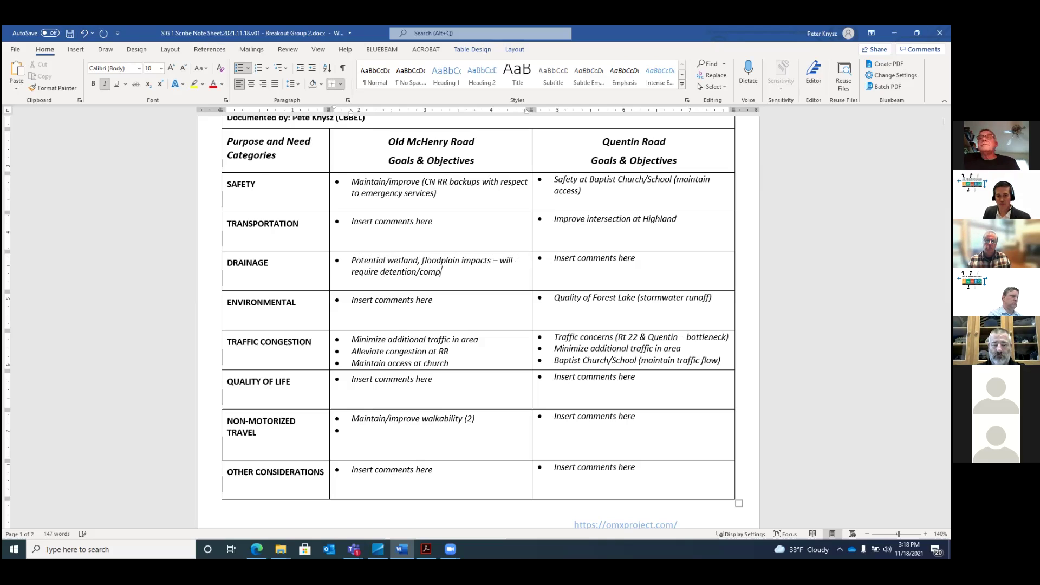
type(" storage")
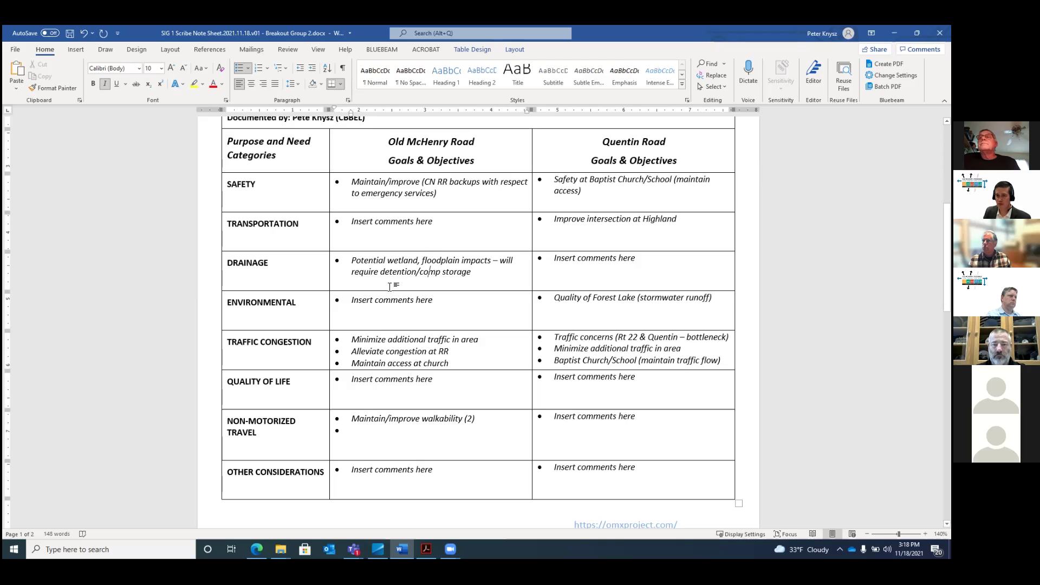
Step: Add "and wetland mitigation" to the end of the Old McHenry Road Drainage comment
left_click(429, 282)
left_click(473, 273)
type("and")
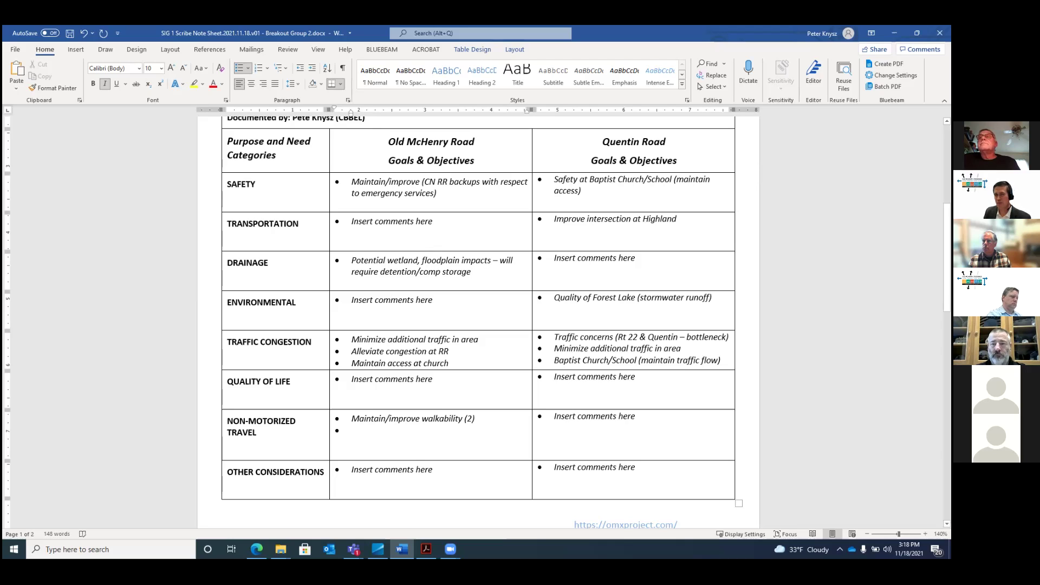
type(" wetland mit")
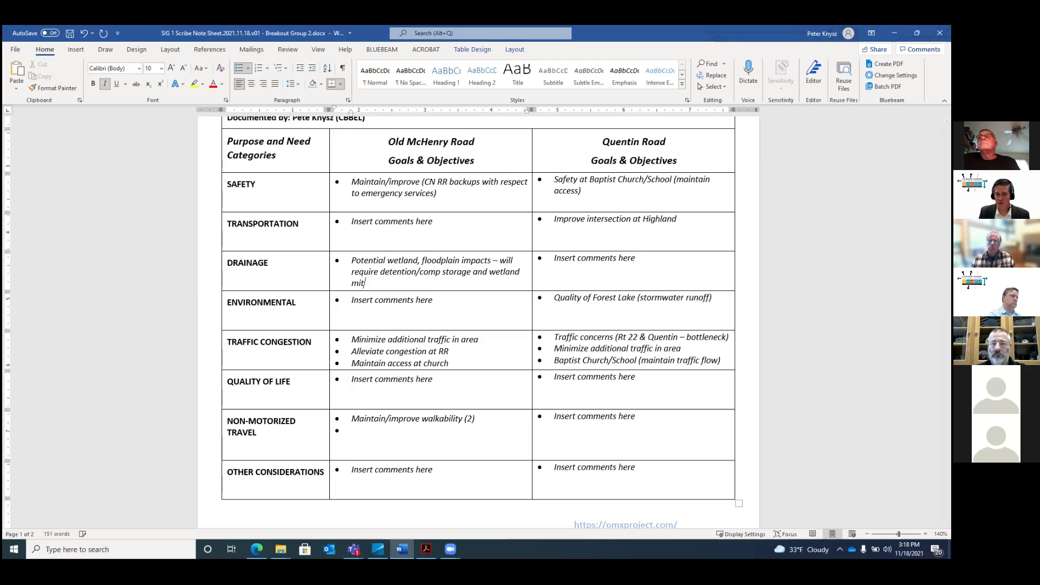
type("igation")
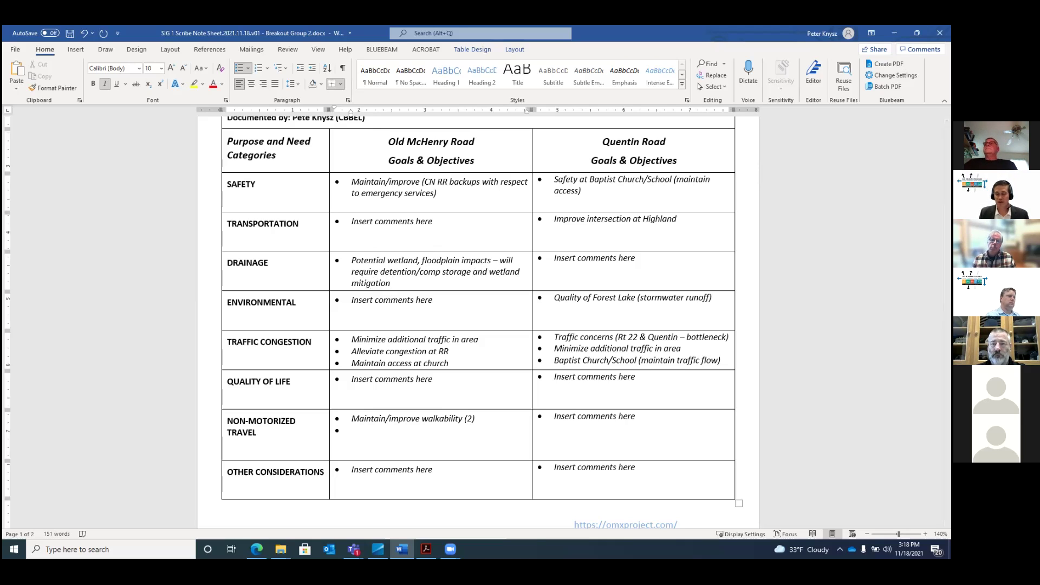
Step: Copy the Old McHenry Road Drainage comment over the Drainage placeholder under Quentin Road
left_click(501, 271)
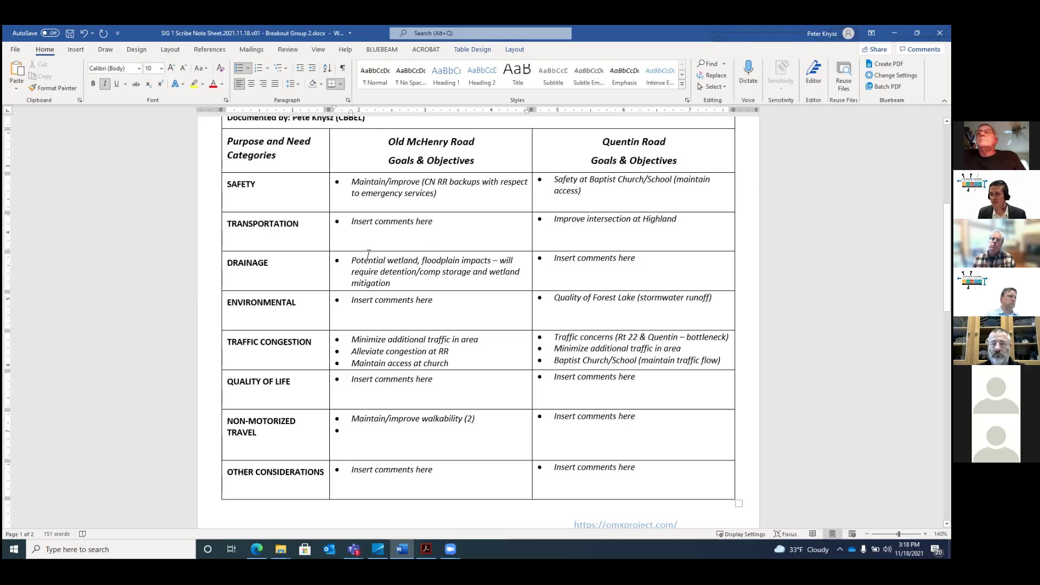
triple_click(353, 260)
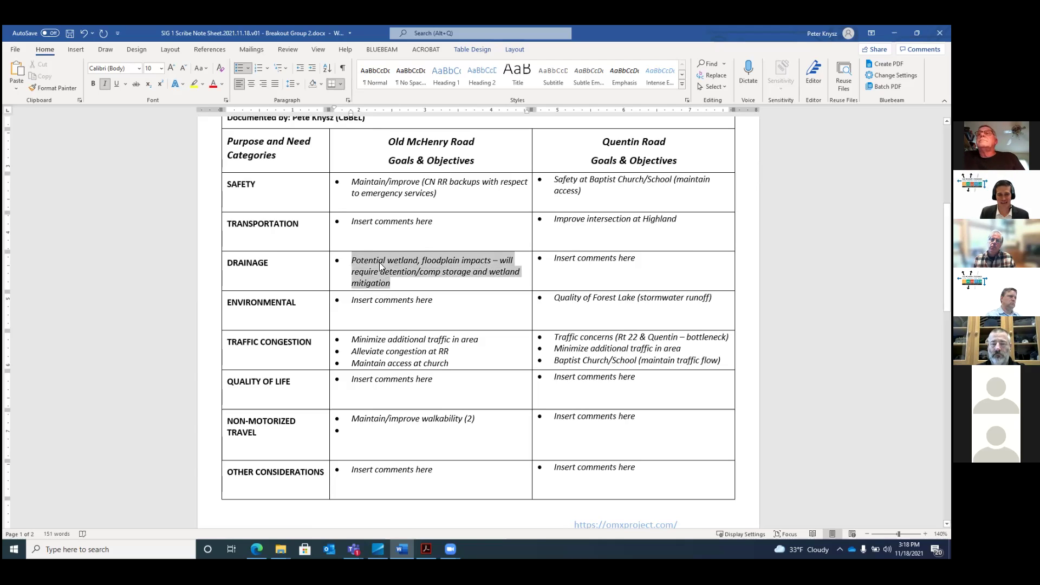
right_click(374, 264)
left_click(411, 279)
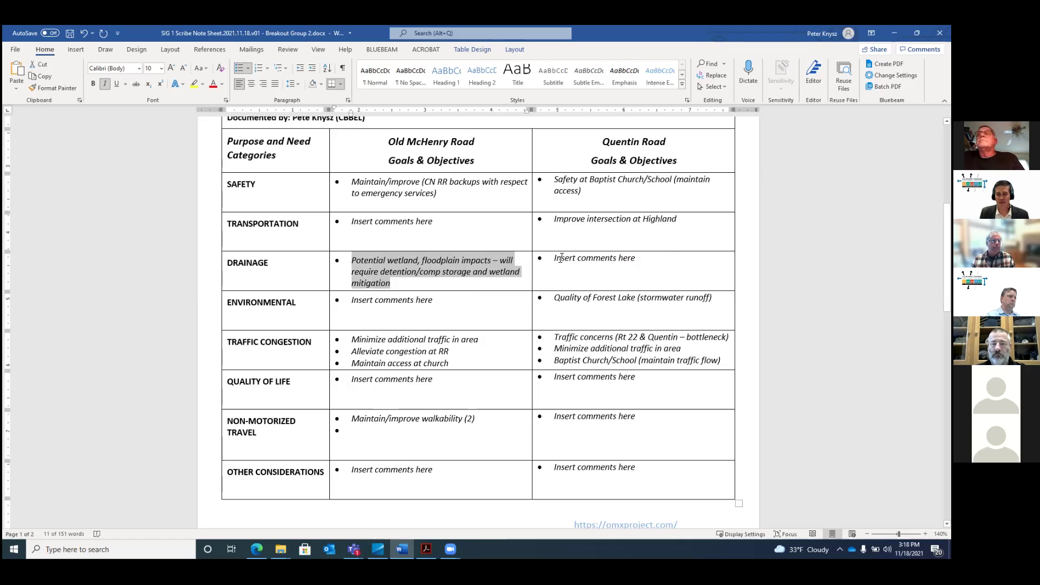
left_click_drag(556, 259, 635, 259)
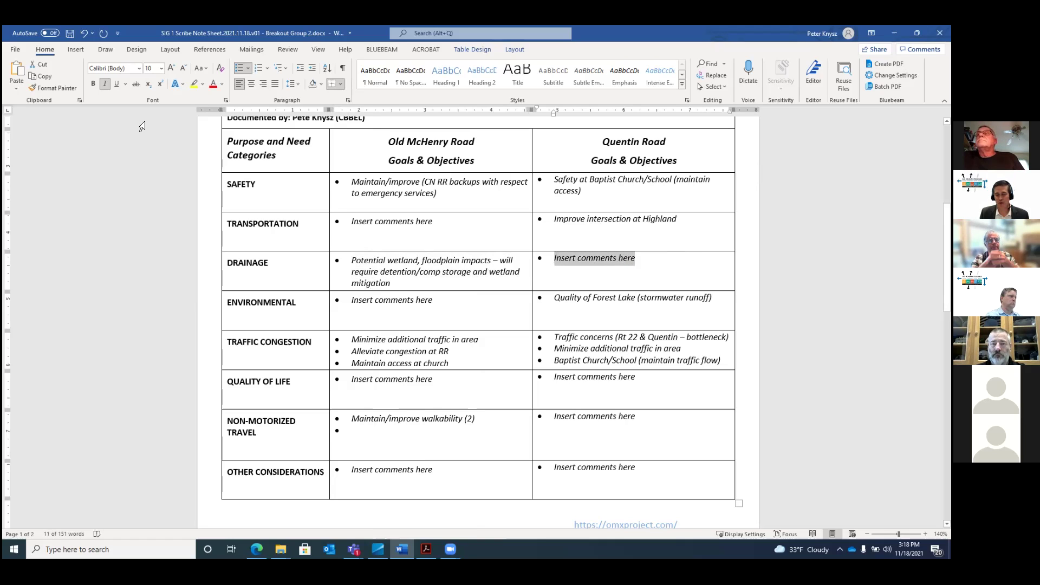
left_click(20, 70)
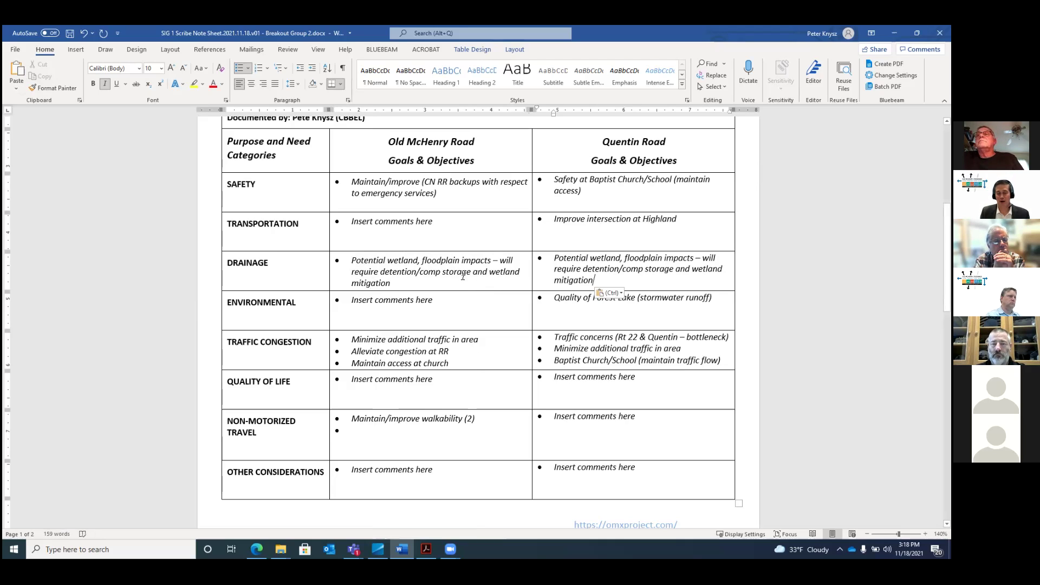
Step: Reword the start of both Drainage comments to "Potential wetland and floodplain impacts"
left_click(425, 262)
key("BackSpace")
type("and")
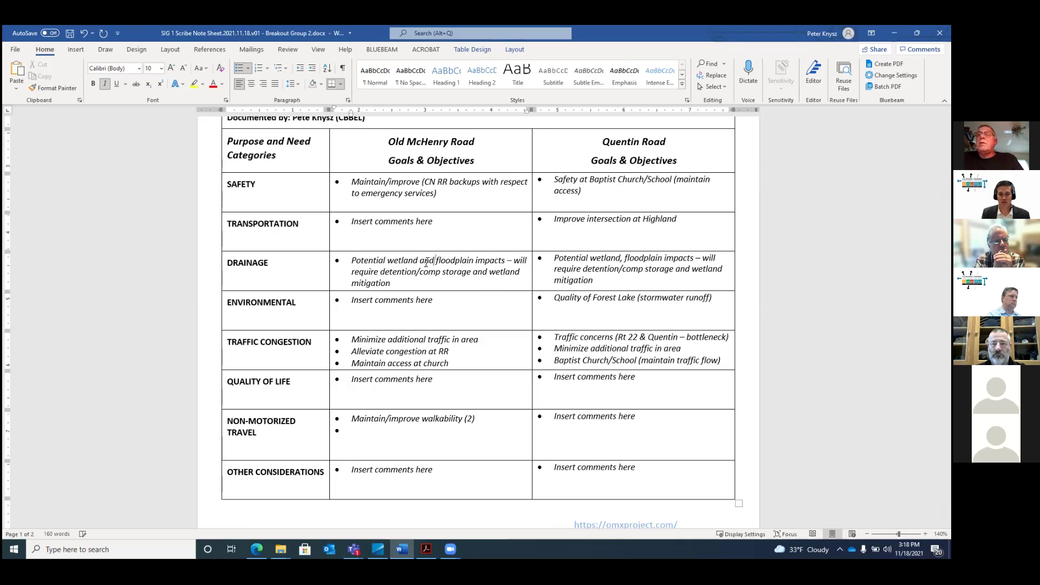
left_click(622, 258)
key("BackSpace")
type("and")
key("Delete")
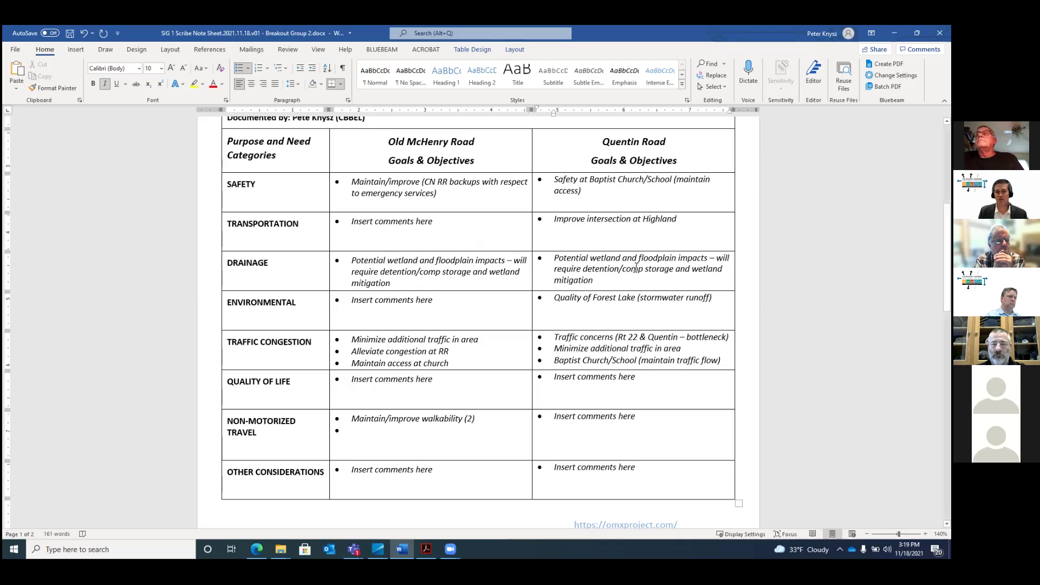
left_click(582, 280)
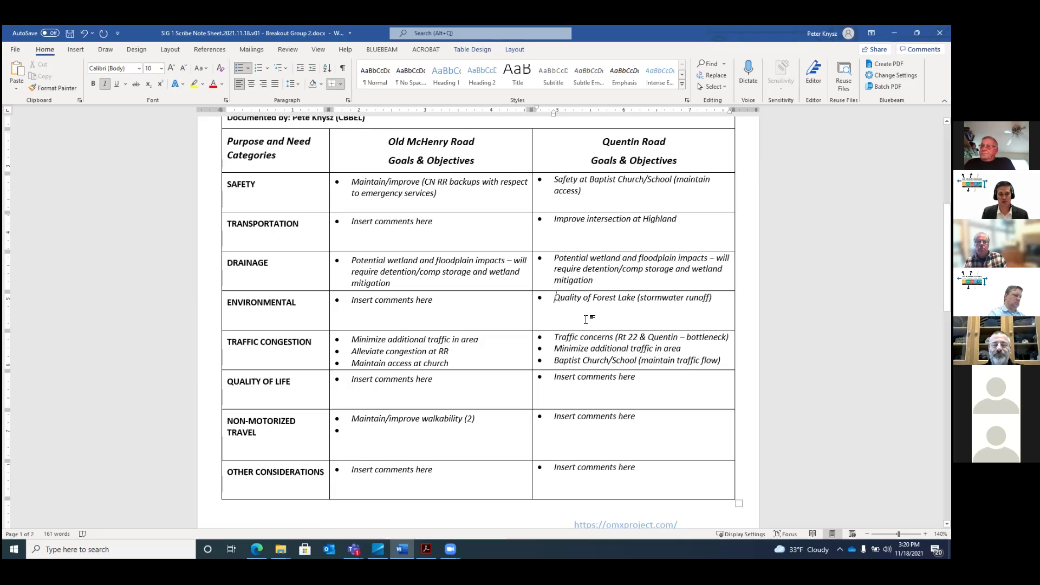
Step: Reword the Quentin Road Environmental comment to "Maintain quality of Forest Lake (stormwater runoff)"
left_click(555, 297)
type("M")
type("aintain")
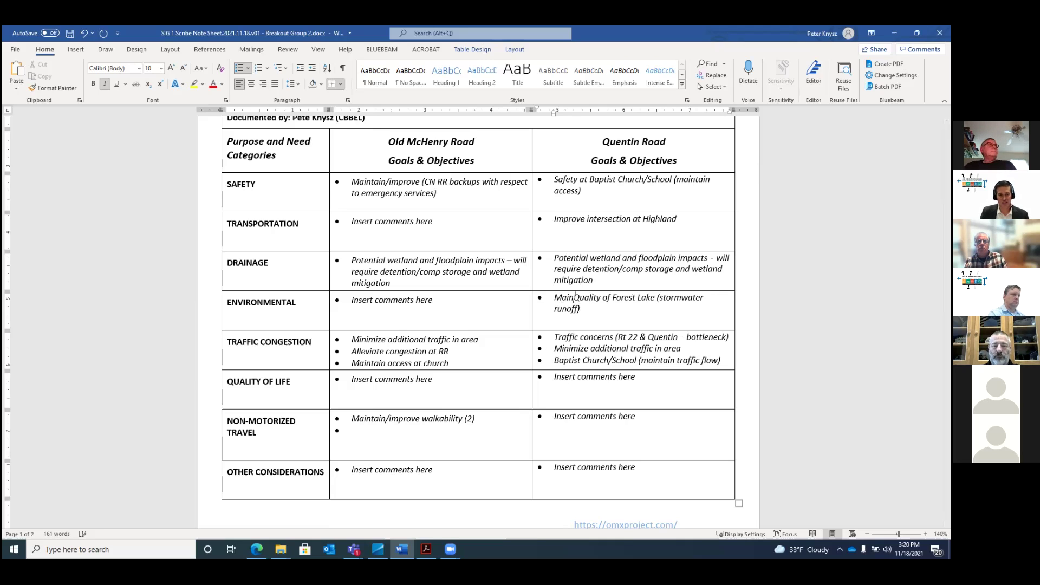
key("Delete")
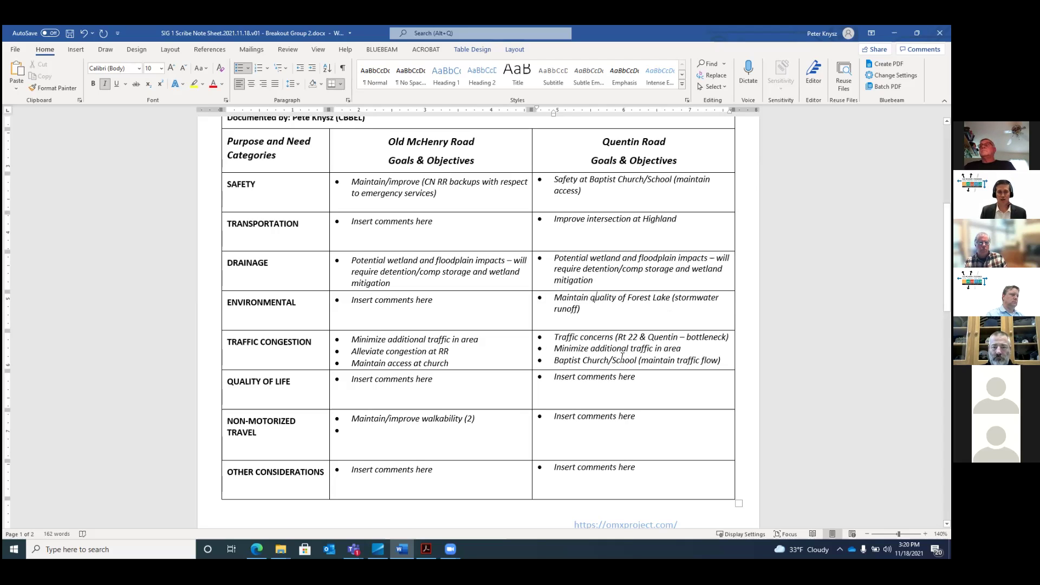
Step: Clear the "Insert comments here" placeholder from the Transportation bullet under Old McHenry Road
scroll(622, 356, "down", 2)
scroll(621, 357, "up", 3)
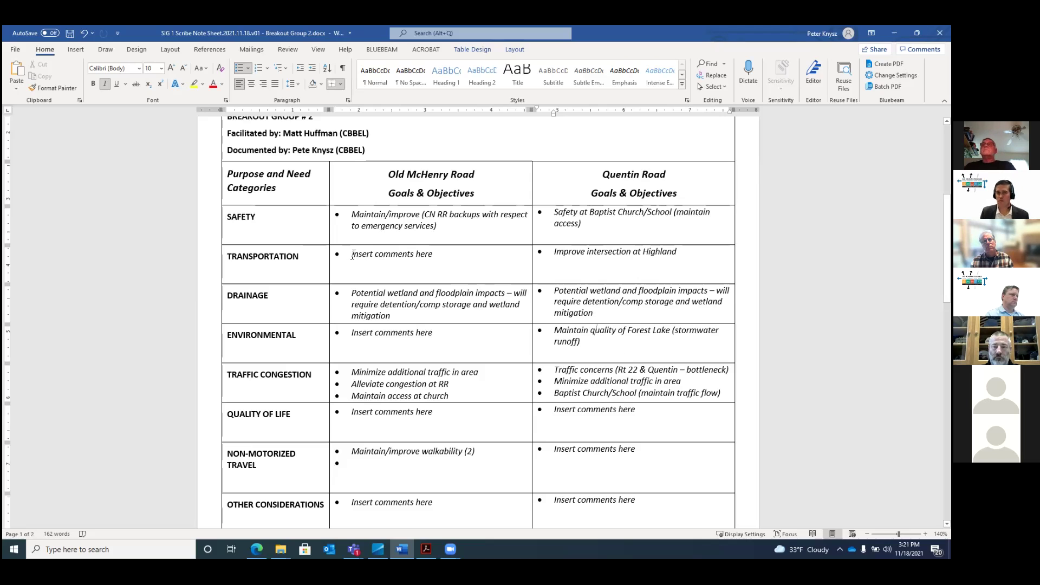
key("Delete")
key("Delete")
key("Delete")
key("Delete")
key("Delete")
key("Delete")
key("Delete")
key("Delete")
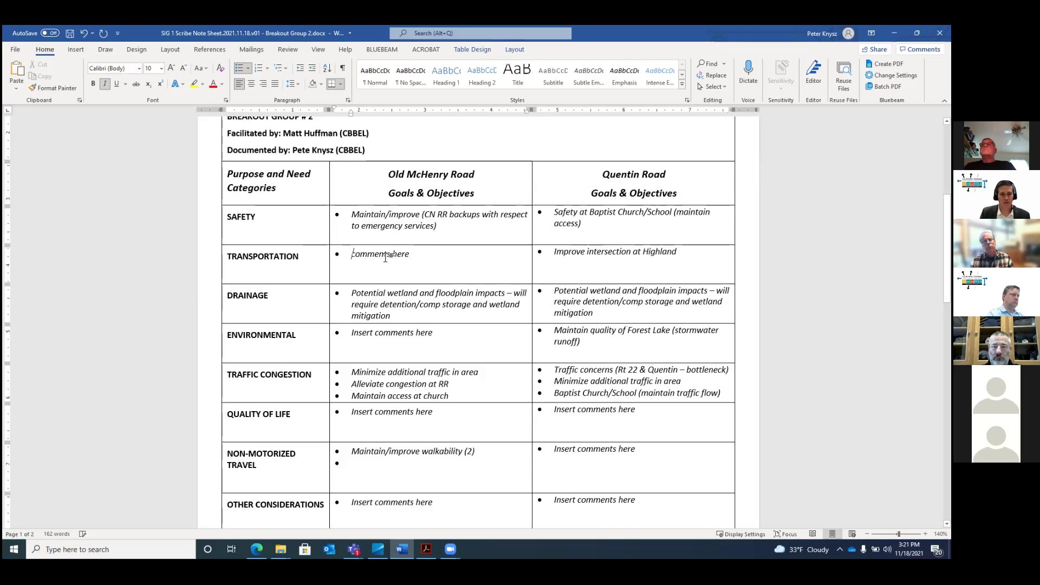
key("Delete")
key("Delete")
key("Delete")
key("Delete")
key("Delete")
key("Delete")
key("Delete")
key("Delete")
key("Delete")
key("Delete")
key("Delete")
key("Delete")
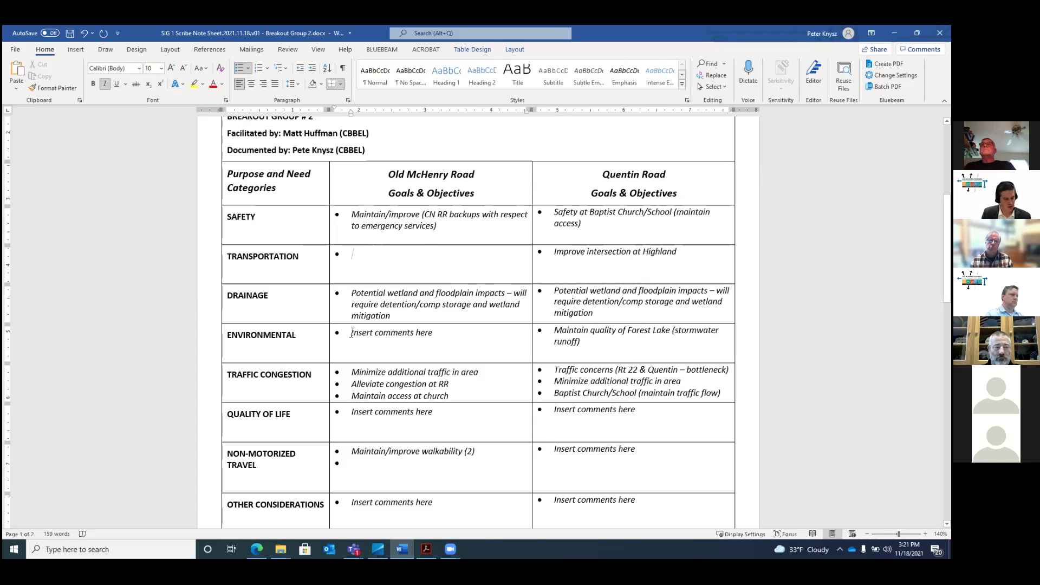
Step: Replace the Environmental placeholder under Old McHenry Road with "See drainage"
left_click(352, 332)
key("Delete")
key("Delete")
key("Delete")
key("Delete")
key("Delete")
key("Delete")
key("Delete")
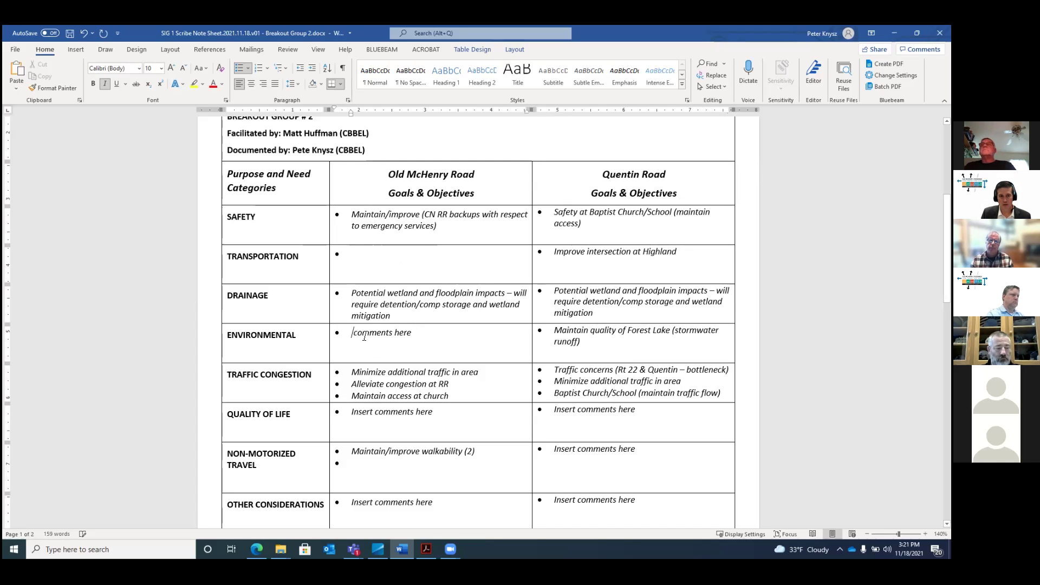
key("Delete")
key("Delete")
key("Delete")
key("Delete")
key("Delete")
key("Delete")
key("Delete")
key("Delete")
key("Delete")
key("Delete")
key("Delete")
key("Delete")
key("Delete")
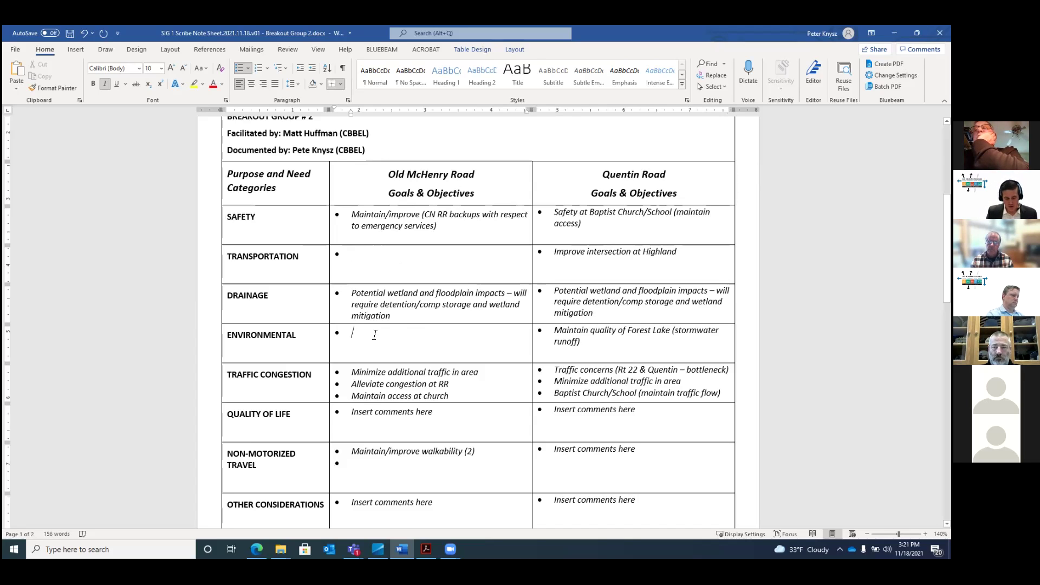
type("See")
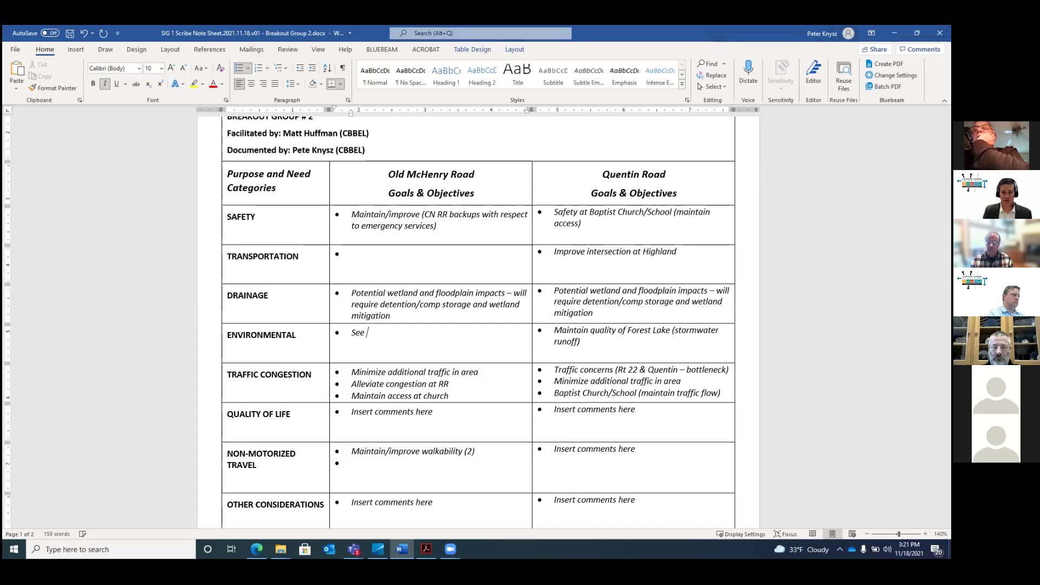
type(" drainage")
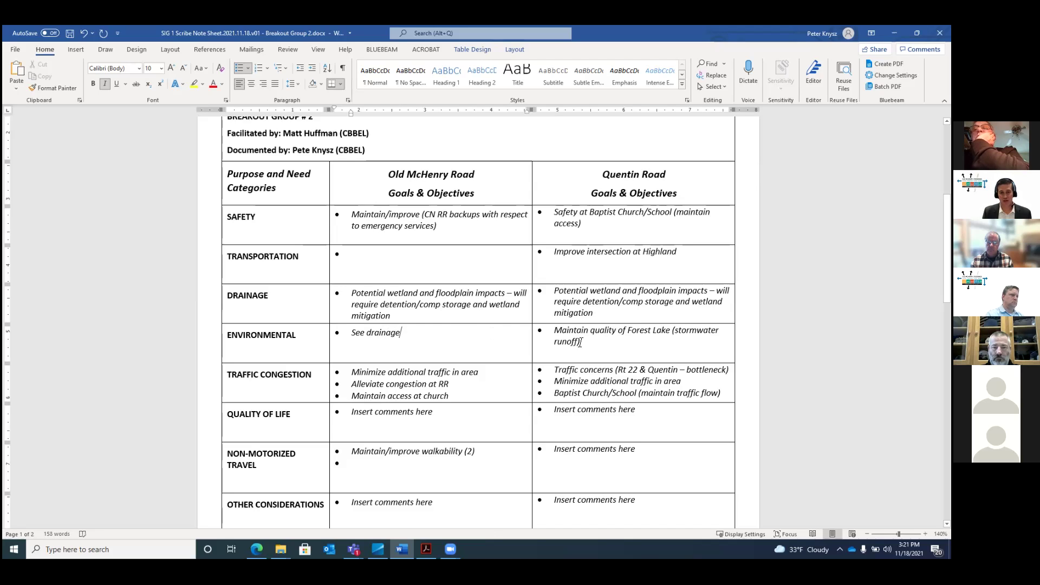
left_click(588, 343)
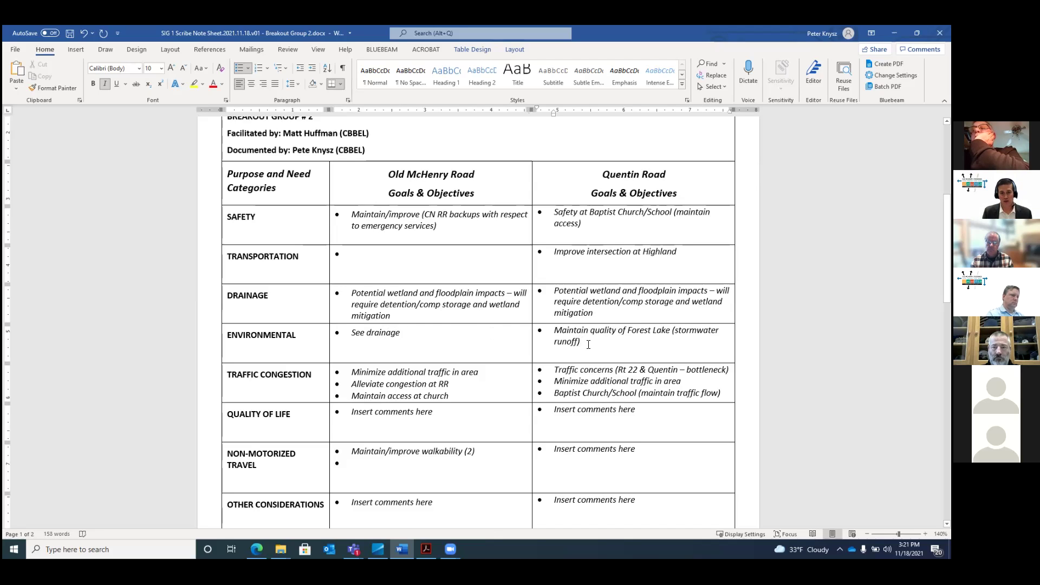
key("BackSpace")
key("BackSpace")
key("BackSpace")
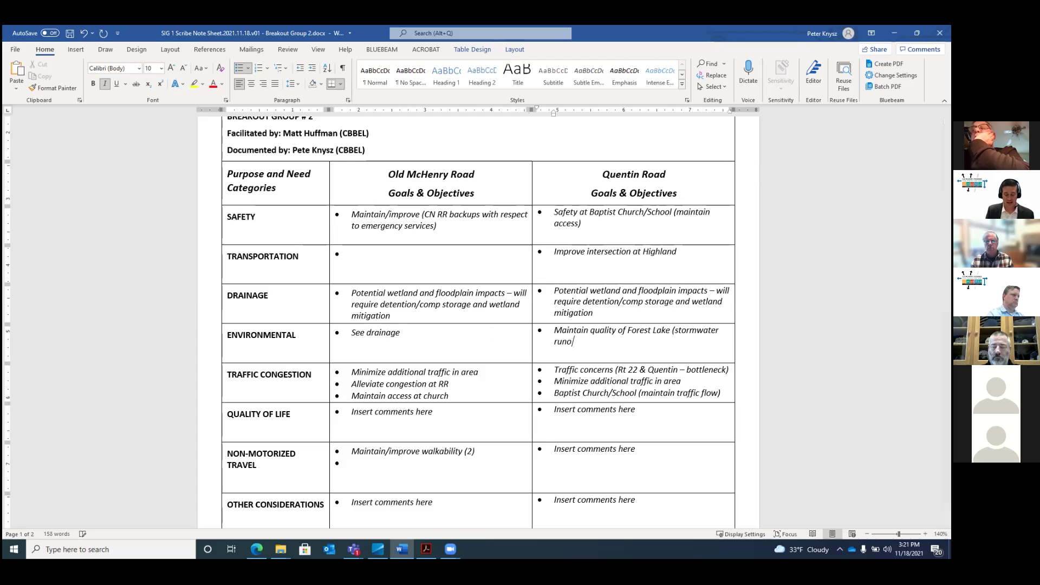
left_click(84, 33)
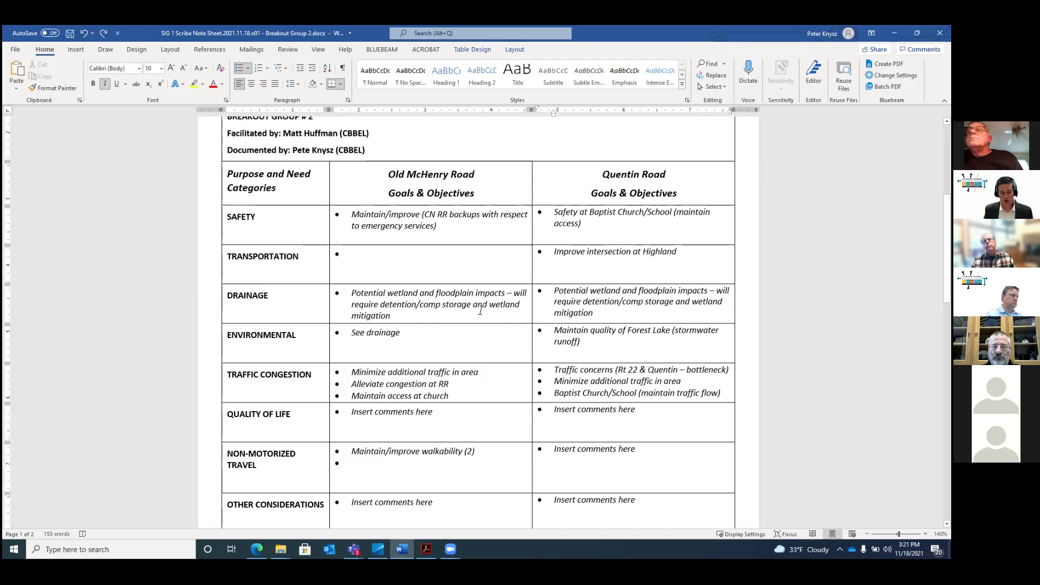
Step: Replace "See drainage" in the Old McHenry Road Environmental cell with a copy of that road's Drainage comment
left_click_drag(351, 293, 392, 316)
right_click(375, 299)
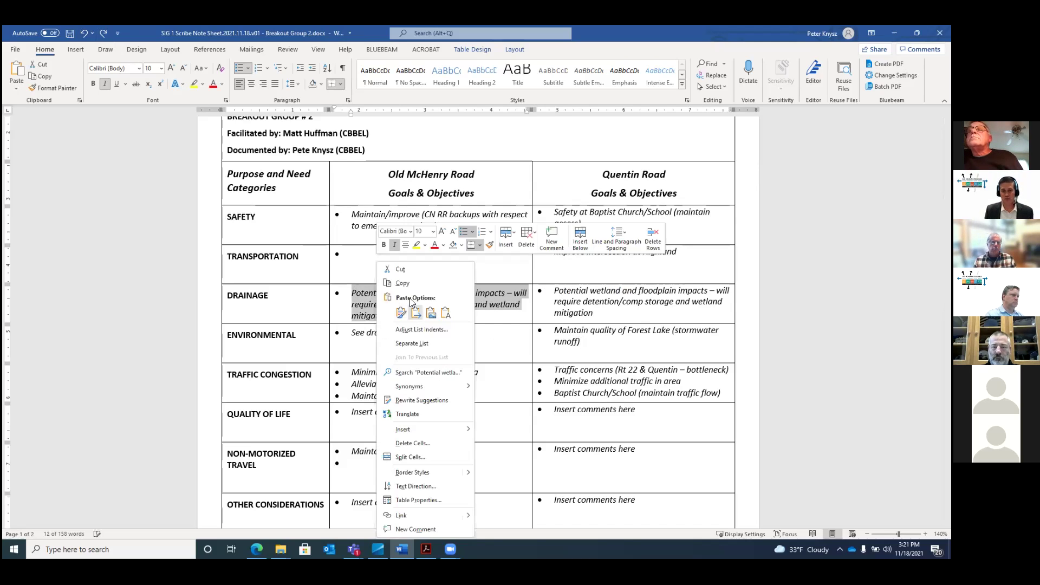
left_click(404, 283)
left_click_drag(352, 332, 394, 333)
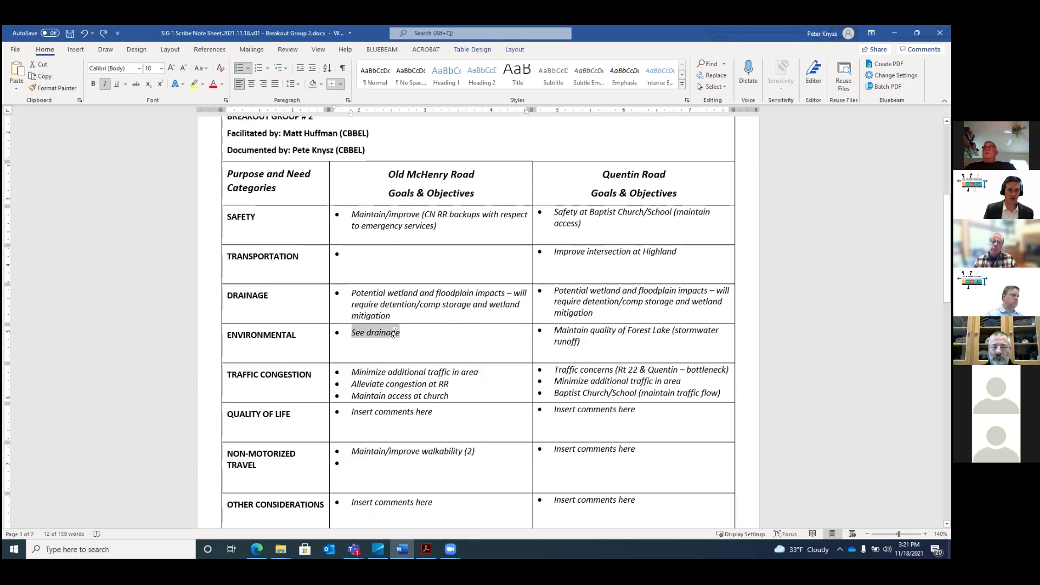
left_click(19, 71)
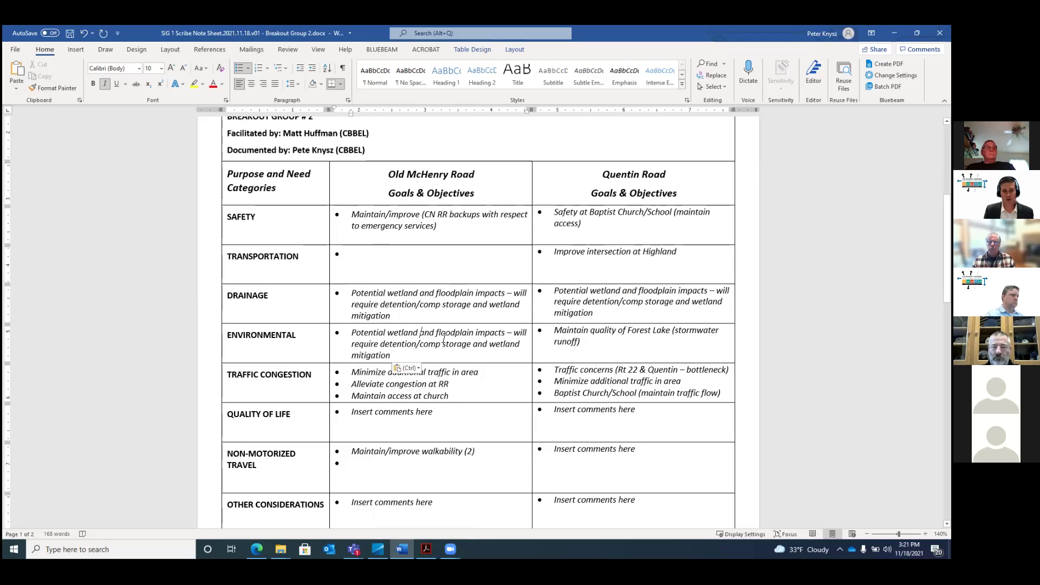
Step: Remove "and floodplain" from the Environmental comment under Old McHenry Road
double_click(444, 338)
key("Delete")
key("BackSpace")
key("BackSpace")
key("BackSpace")
key("BackSpace")
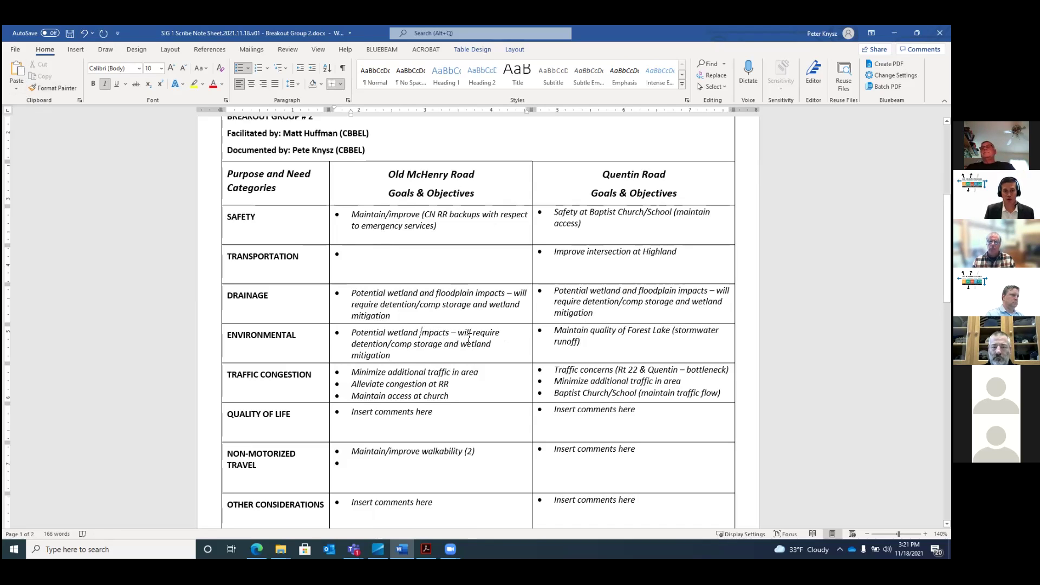
Step: Shorten the ending of the Old McHenry Road Environmental comment to "will req wetland mitigation"
left_click(474, 332)
key("Delete")
key("Delete")
key("Delete")
key("Delete")
key("Delete")
key("Delete")
key("Delete")
key("Delete")
key("Delete")
key("Delete")
key("Delete")
key("Delete")
key("Delete")
key("Delete")
key("Delete")
key("Delete")
key("Delete")
key("Delete")
key("Delete")
key("Delete")
key("Delete")
key("Delete")
key("Delete")
key("Delete")
key("Delete")
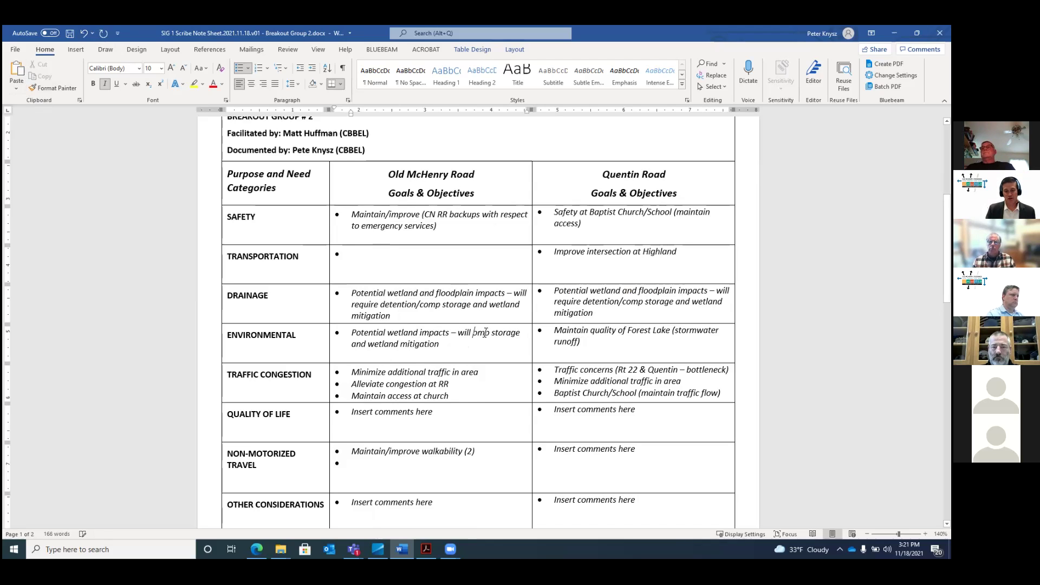
key("Delete")
key("Delete")
key("Delete")
key("Delete")
key("Delete")
key("Delete")
key("Delete")
key("Delete")
key("Delete")
key("Delete")
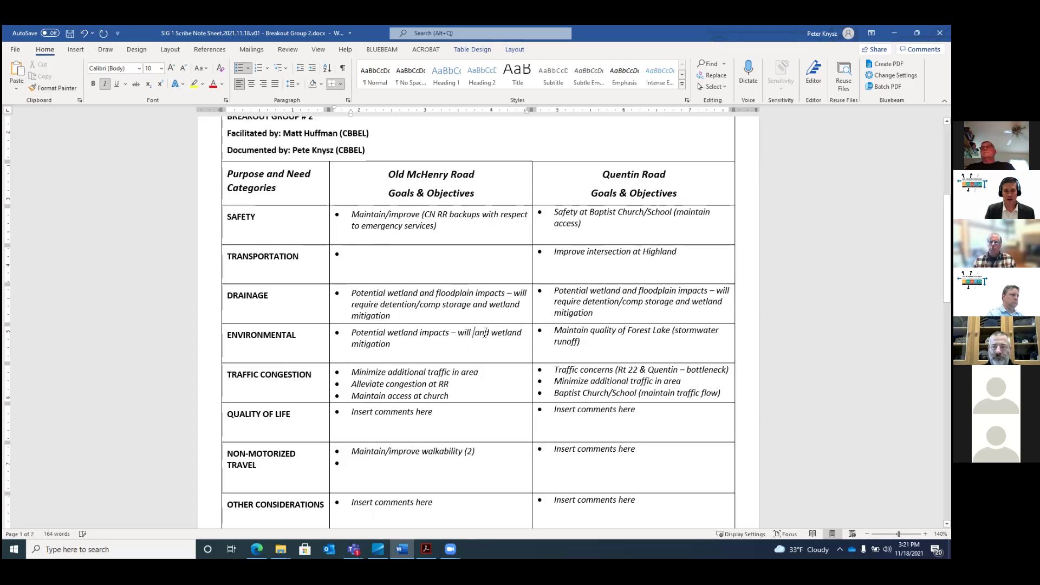
type("req ")
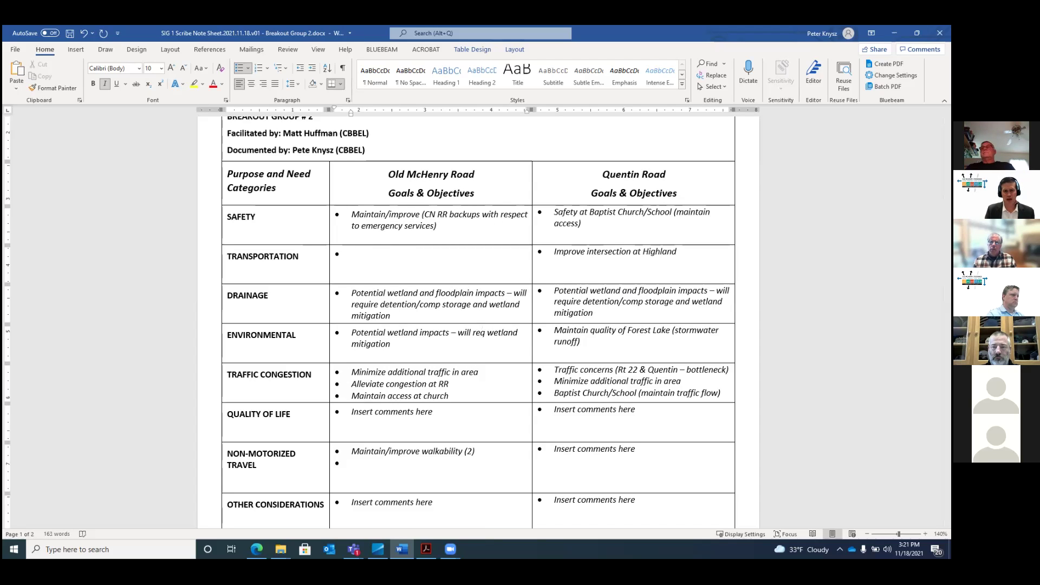
Step: Complete "require" in the Old McHenry Road Environmental comment, and add a copy of that comment as a second Environmental bullet under Quentin Road
type("uire")
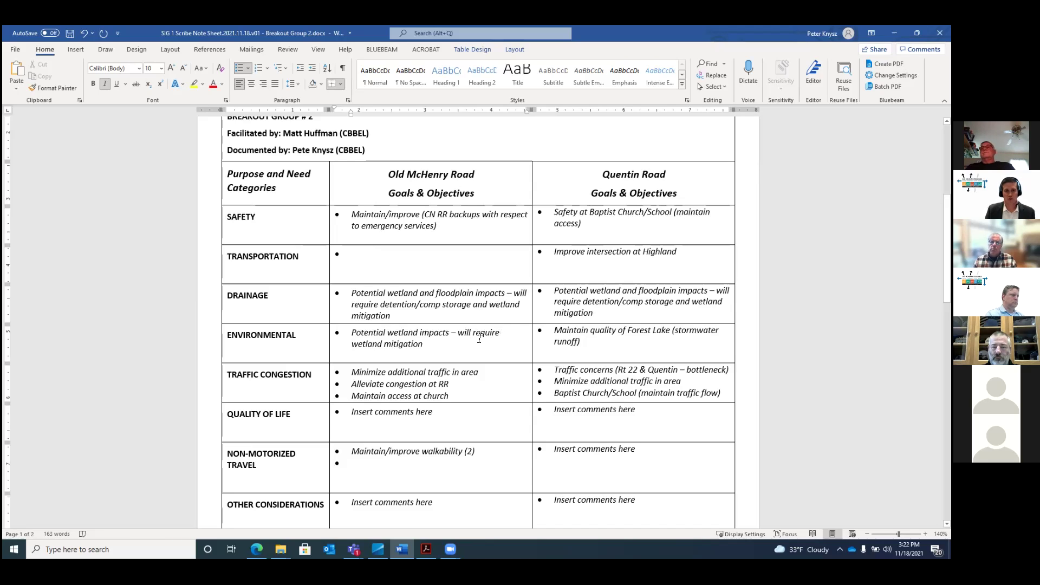
triple_click(425, 340)
right_click(365, 331)
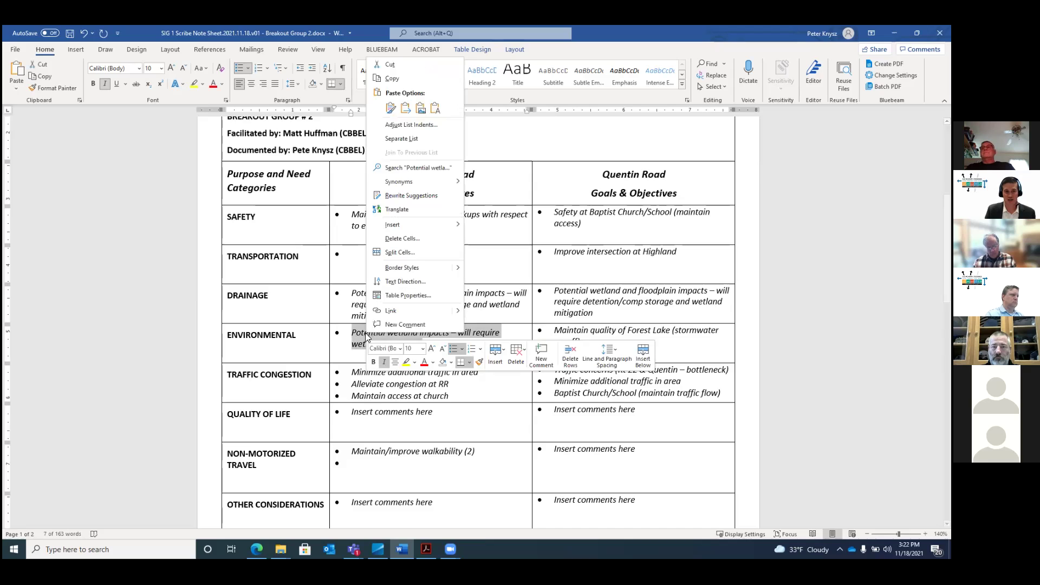
left_click(400, 78)
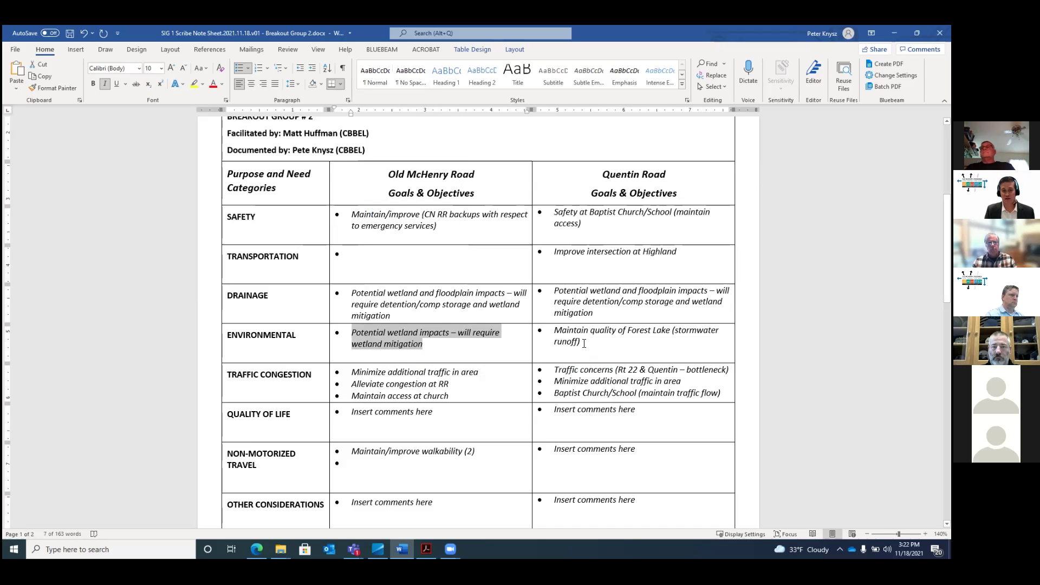
left_click(584, 343)
key("Return")
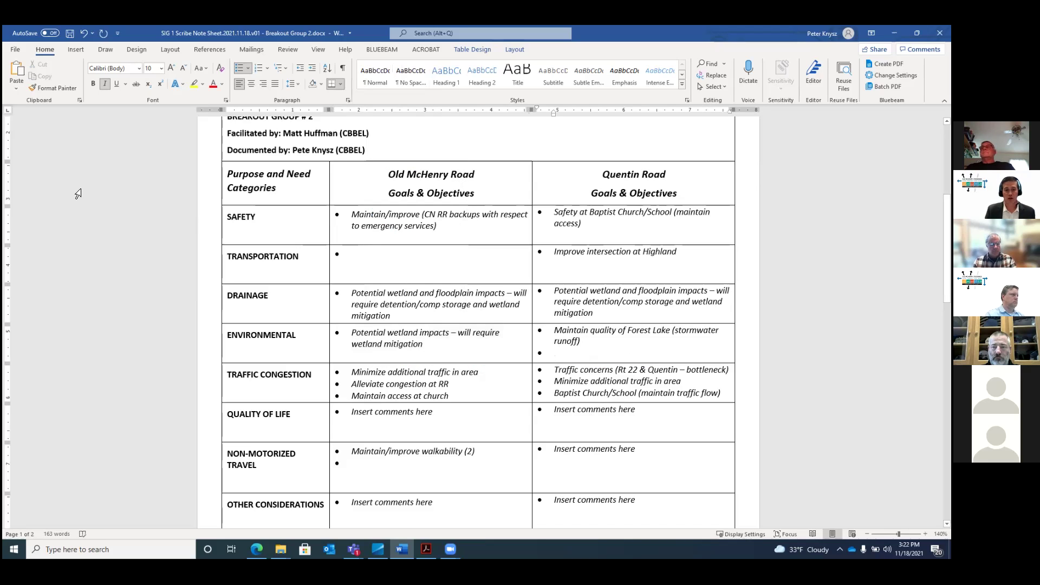
left_click(16, 71)
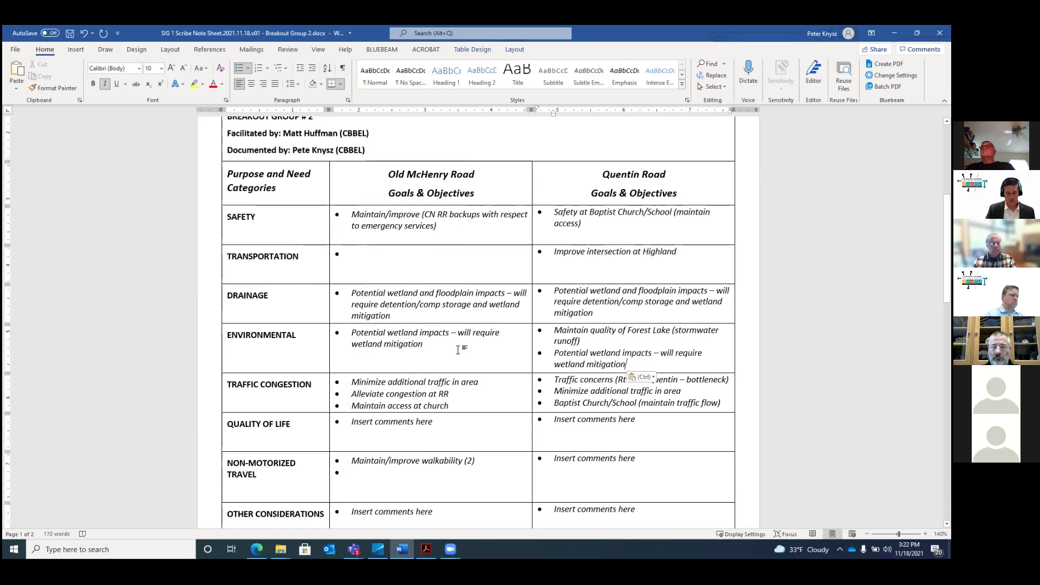
Step: Remove "wetland and" from the Drainage comment under Old McHenry Road
left_click(388, 292)
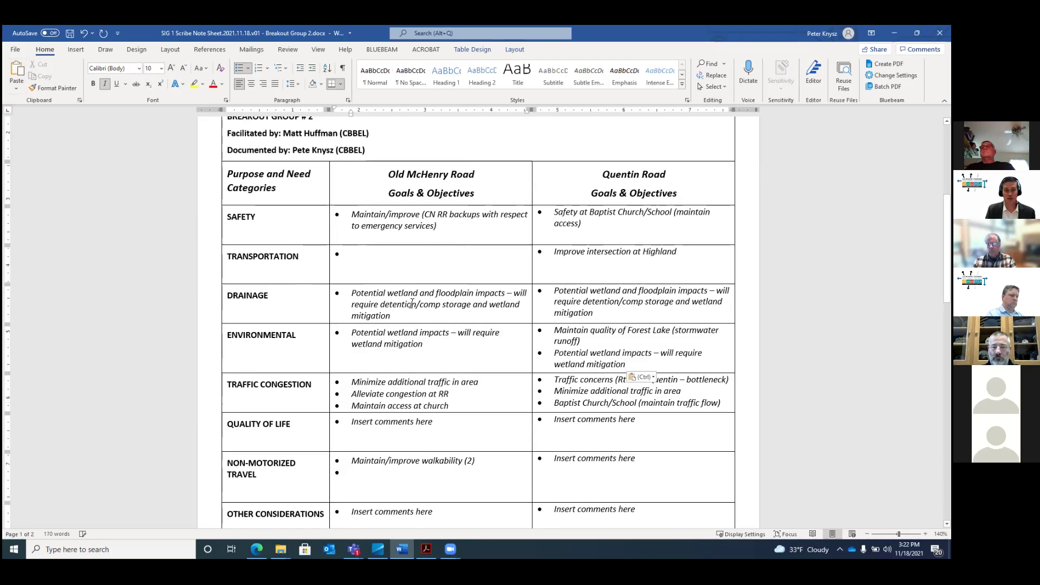
key("Delete")
key("Delete")
key("Delete")
key("Delete")
key("Delete")
key("Delete")
key("Delete")
key("Delete")
key("Delete")
key("Delete")
key("Delete")
key("Delete")
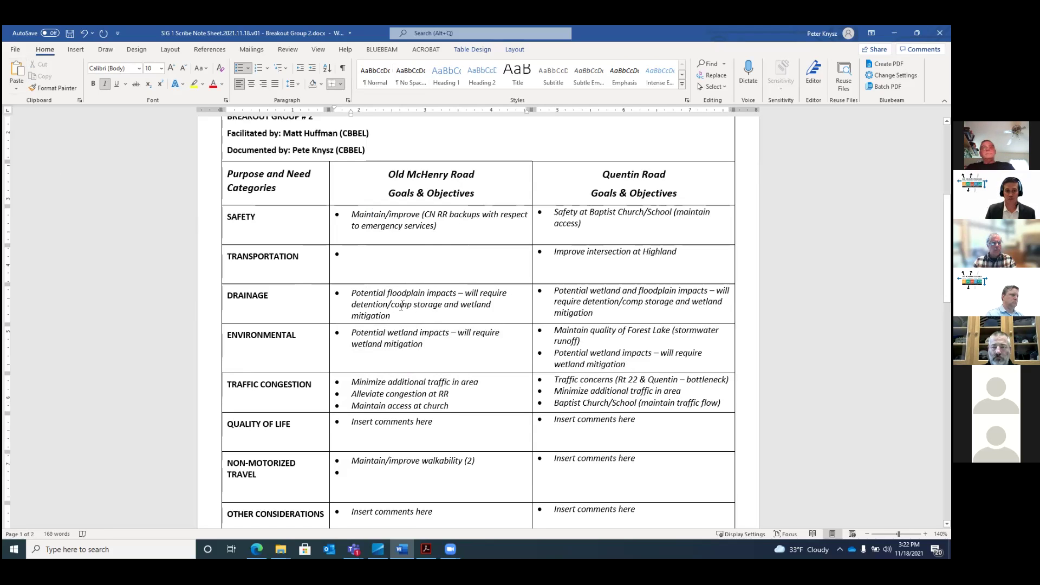
Step: In the Old McHenry Road Drainage comment, insert "project" before "will require" and delete the ending "and wetland mitigation"
left_click(468, 292)
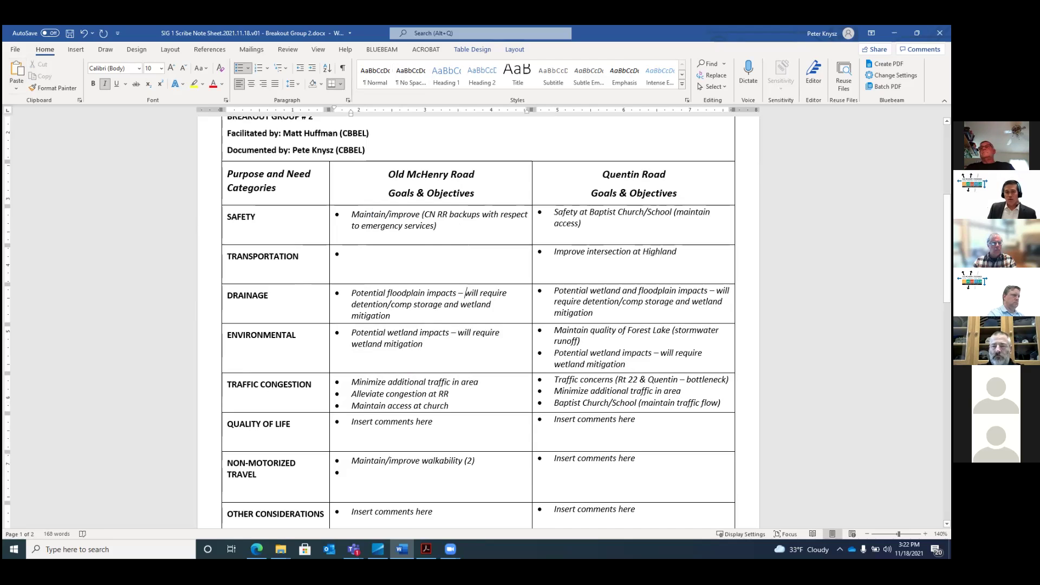
type("project")
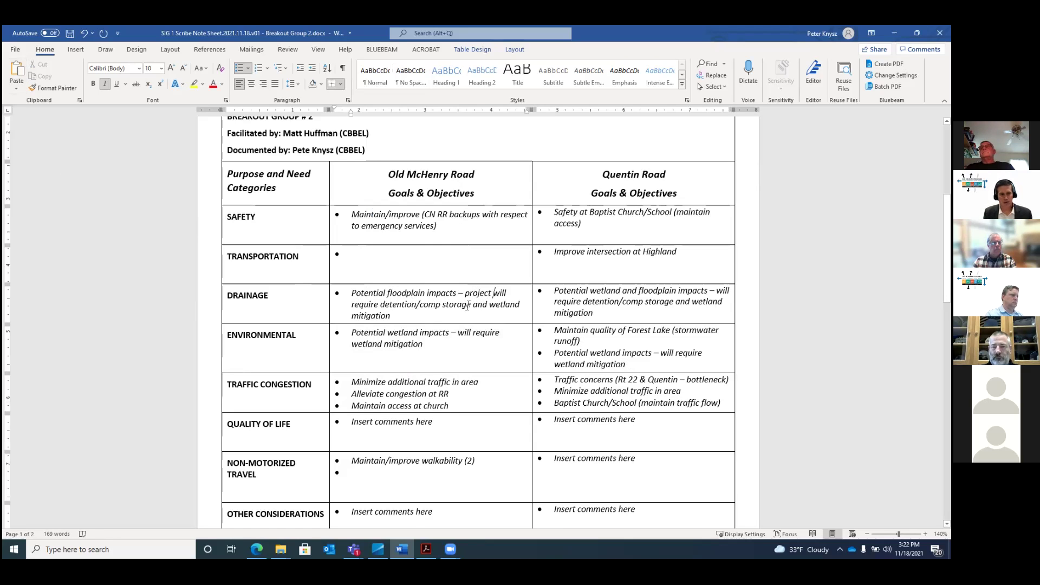
key("Delete")
key("Delete")
key("Delete")
key("Delete")
key("Delete")
key("Delete")
key("Delete")
key("Delete")
key("Delete")
key("Delete")
key("Delete")
key("Delete")
key("Delete")
key("Delete")
key("Delete")
key("Delete")
key("Delete")
key("Delete")
key("Delete")
key("Delete")
key("Delete")
key("Delete")
key("Delete")
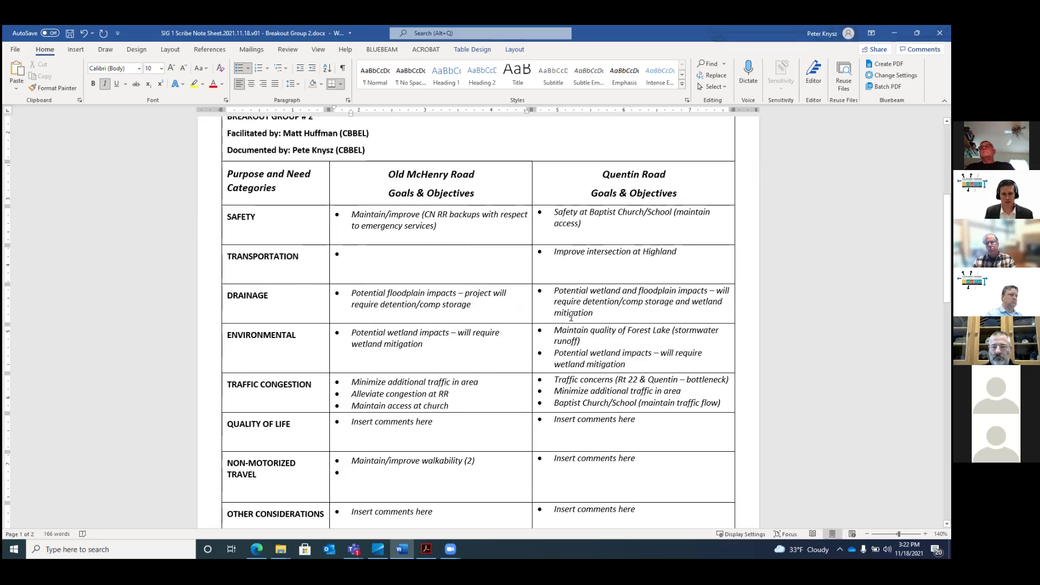
Step: Replace the Quentin Road Drainage comment with a copy of the Old McHenry Road Drainage comment
left_click_drag(358, 292, 472, 304)
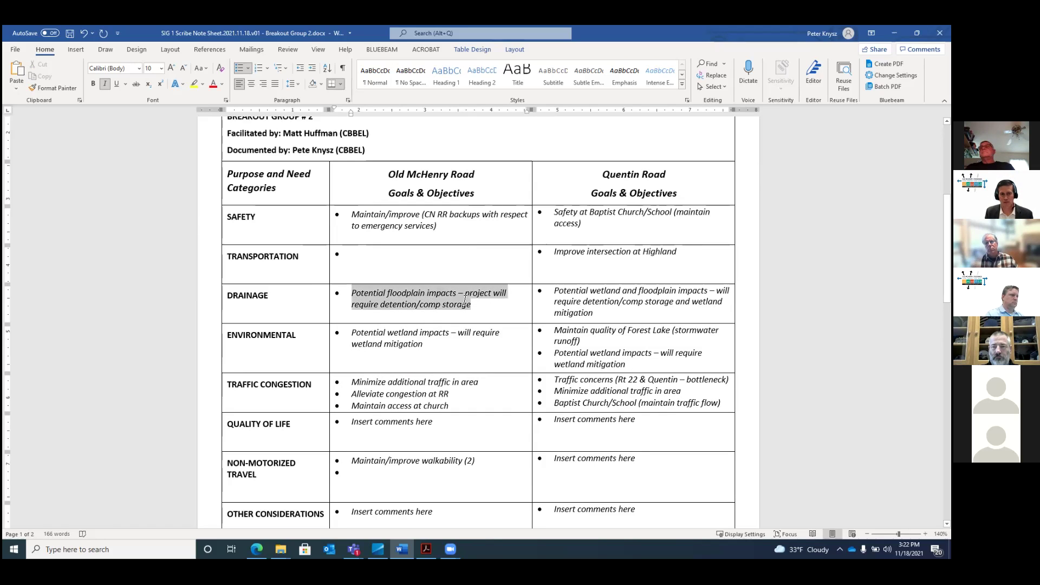
right_click(410, 294)
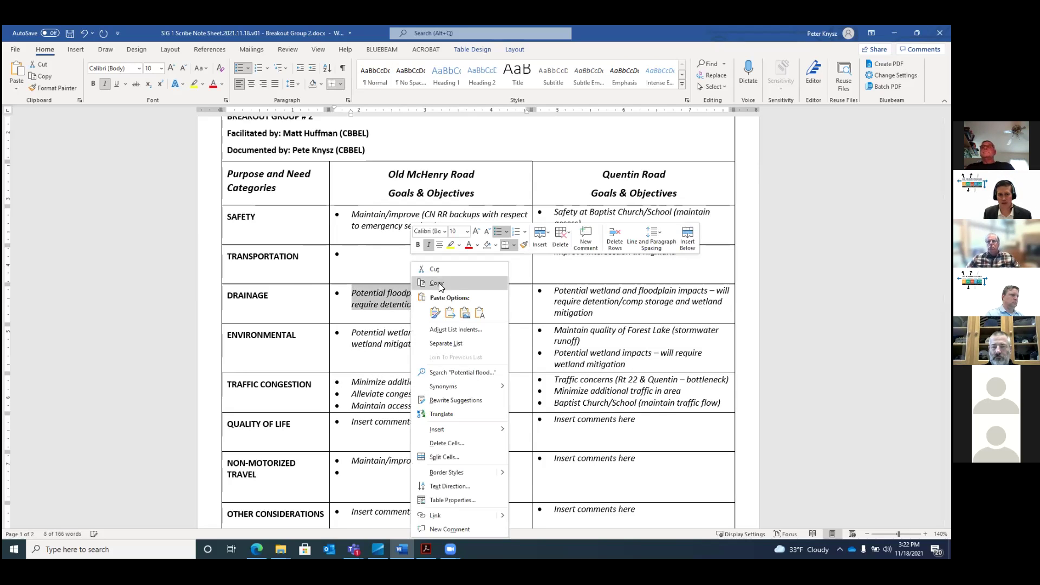
left_click(439, 283)
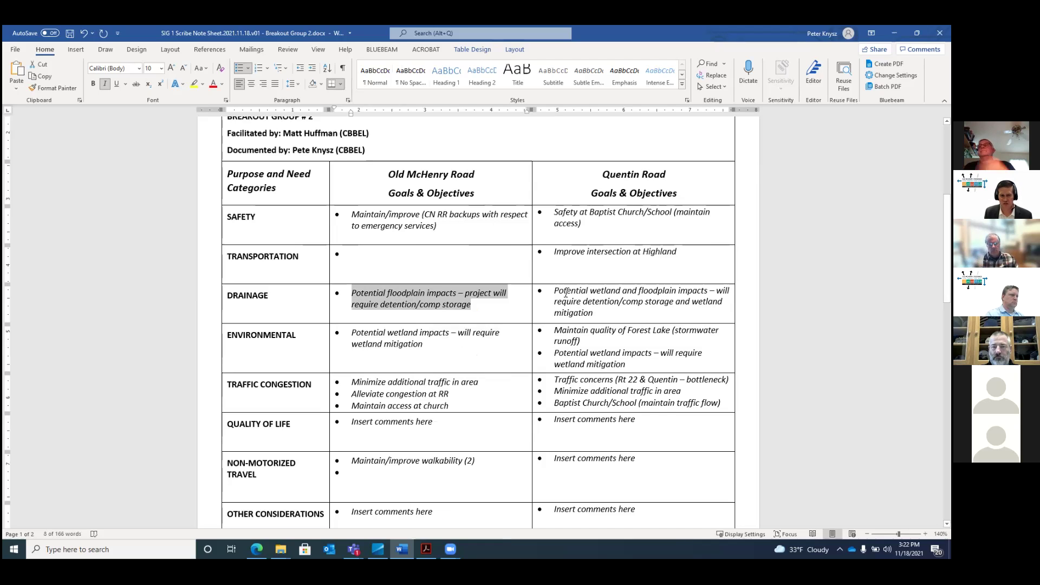
left_click_drag(555, 291, 593, 314)
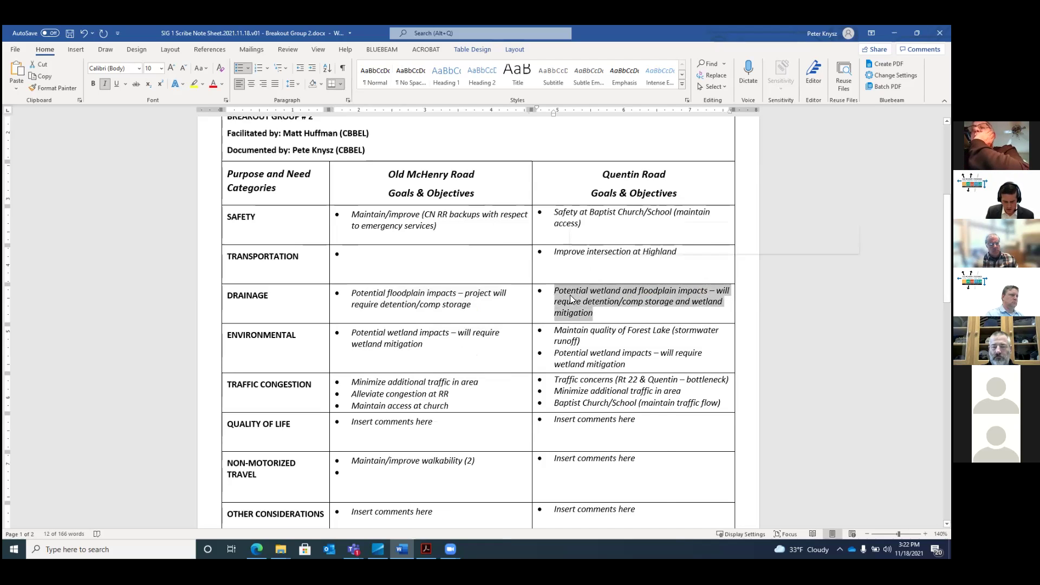
right_click(569, 295)
left_click(594, 312)
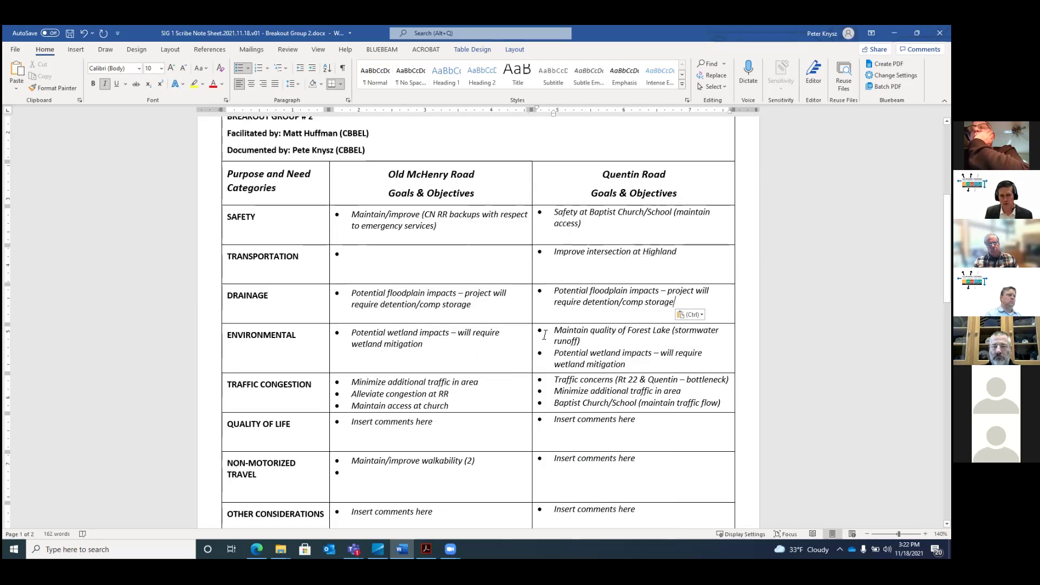
Step: Clear the placeholder text from the Non-Motorized Travel cell under Quentin Road, keeping its bullet
left_click(482, 297)
scroll(455, 346, "down", 1)
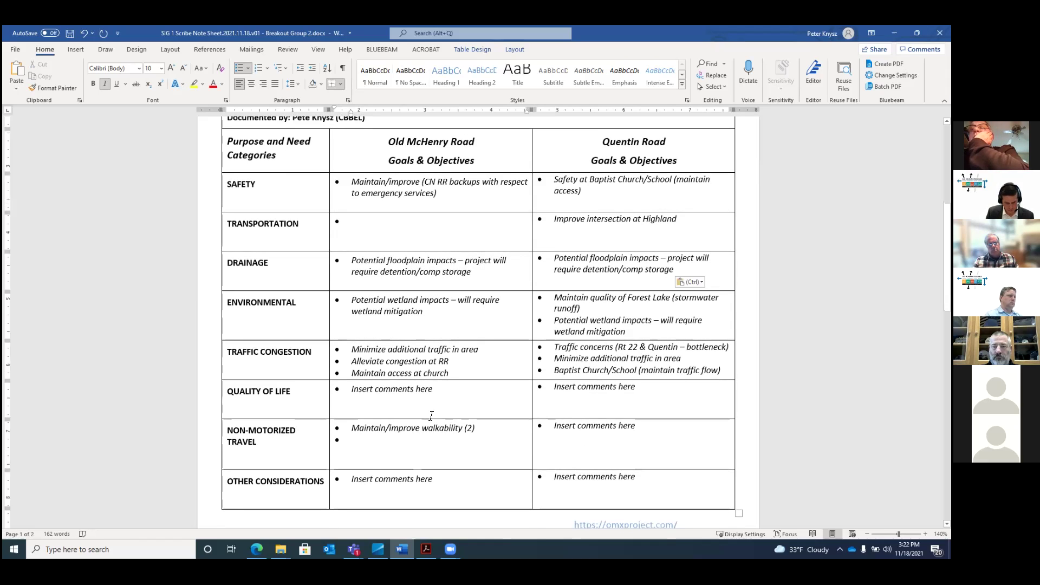
double_click(557, 425)
key("Delete")
key("ctrl+Delete")
key("ctrl+Delete")
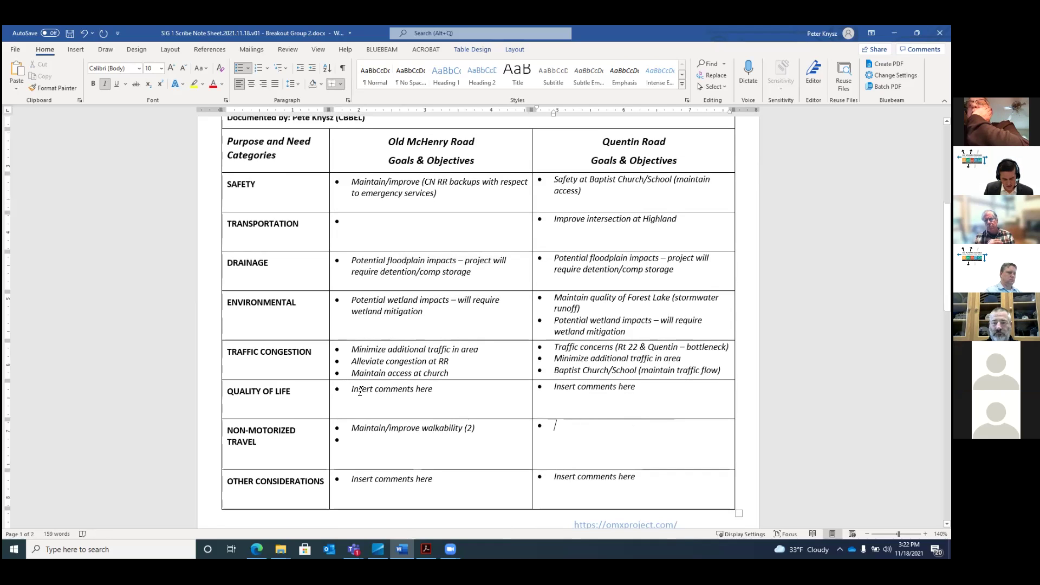
Step: Clear the placeholder text from the Quality of Life cell under Old McHenry Road
left_click(354, 388)
key("Delete")
key("Delete")
key("Delete")
key("Delete")
key("Delete")
key("Delete")
key("Delete")
key("Delete")
key("Delete")
key("Delete")
key("Delete")
key("Delete")
key("Delete")
key("Delete")
key("Delete")
key("Delete")
key("Delete")
key("Delete")
key("Delete")
key("Delete")
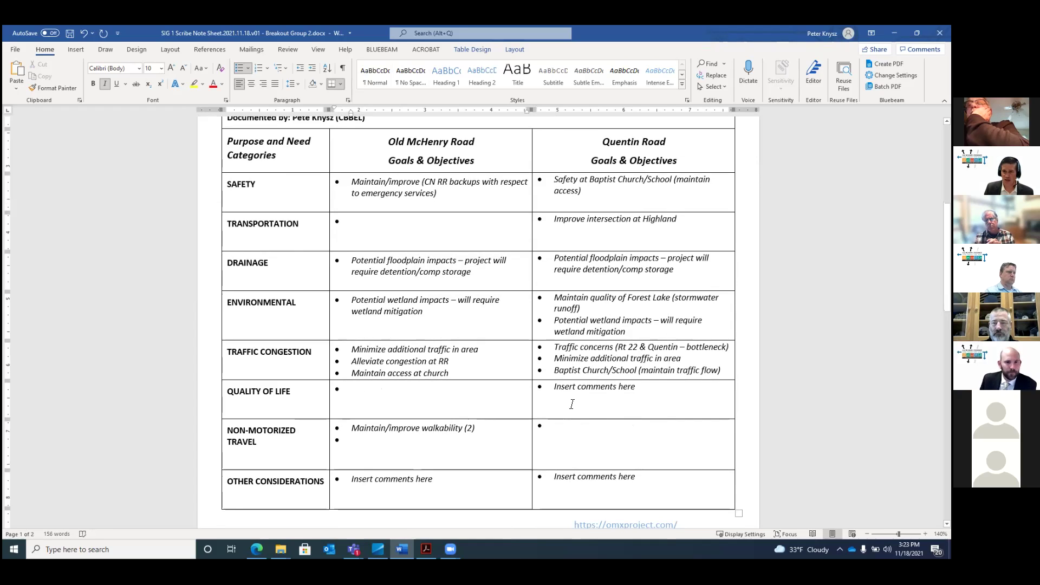
Step: Clear the placeholder text from the Quality of Life cell under Quentin Road
left_click(555, 388)
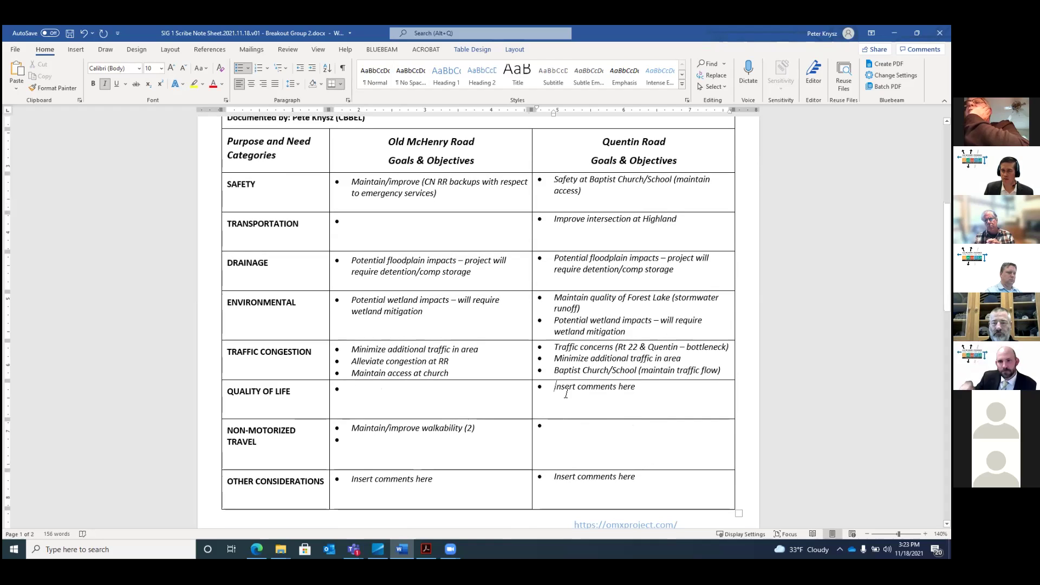
key("Delete")
key("Delete")
key("Delete")
key("Delete")
key("Delete")
key("Delete")
key("Delete")
key("Delete")
key("Delete")
key("Delete")
key("Delete")
key("Delete")
key("Delete")
key("Delete")
key("Delete")
key("Delete")
key("Delete")
key("Delete")
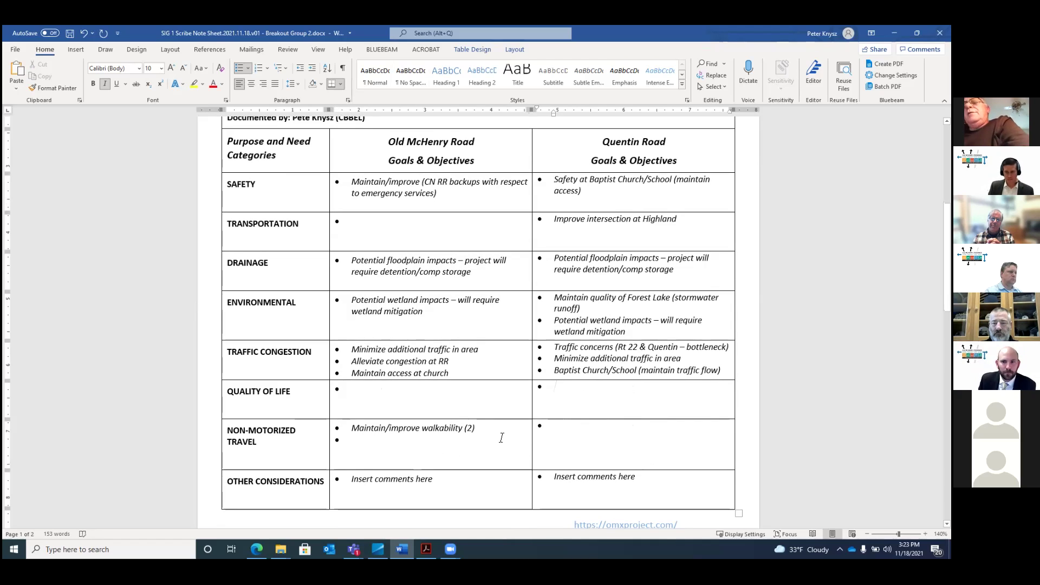
Step: Enter "Access Forest Lake down to Rt 22" as the Non-Motorized Travel comment under Quentin Road
left_click(558, 425)
type("Acc")
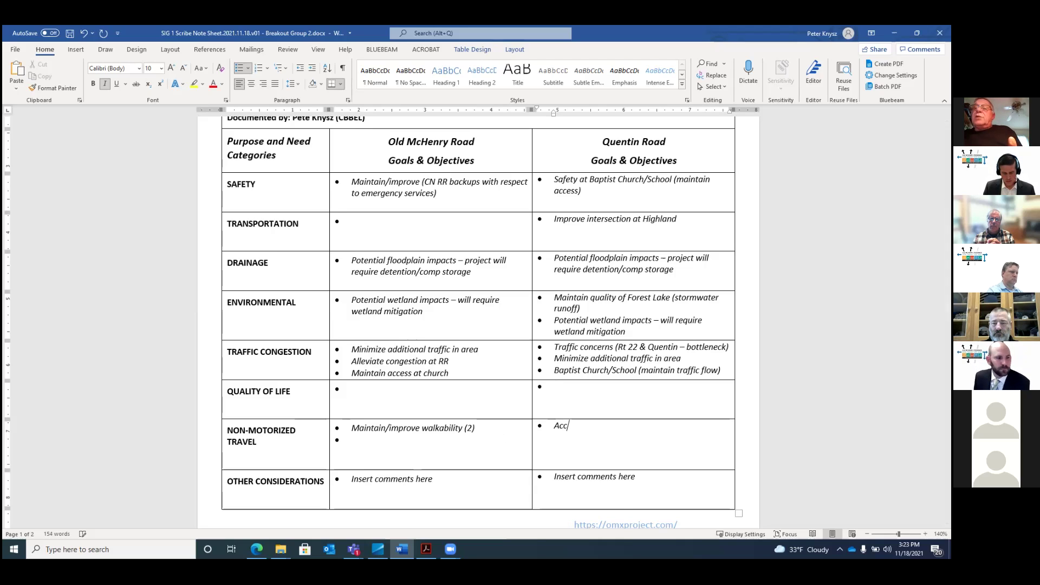
type("ess Forest La")
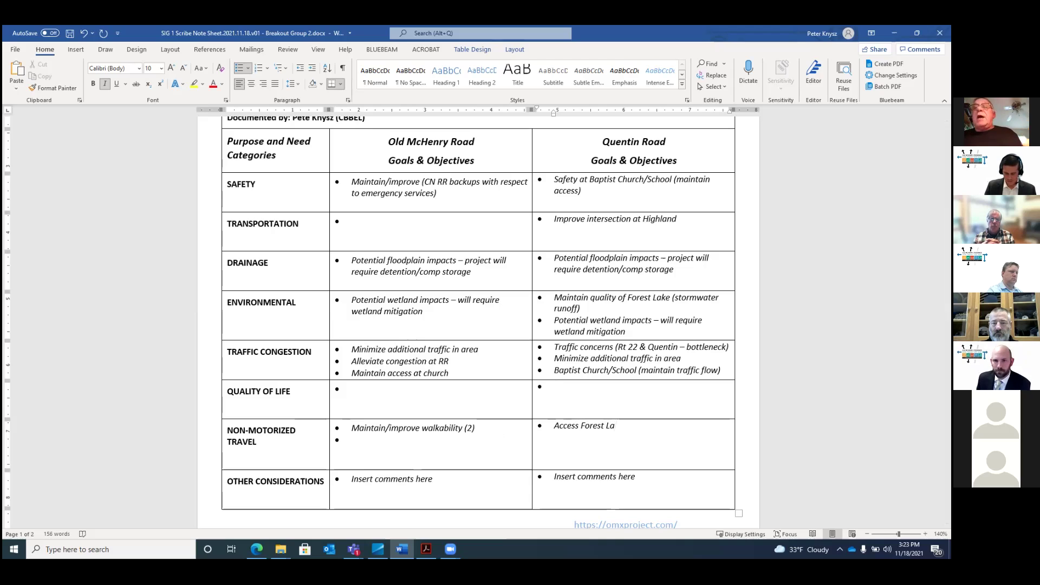
type("ke down to R")
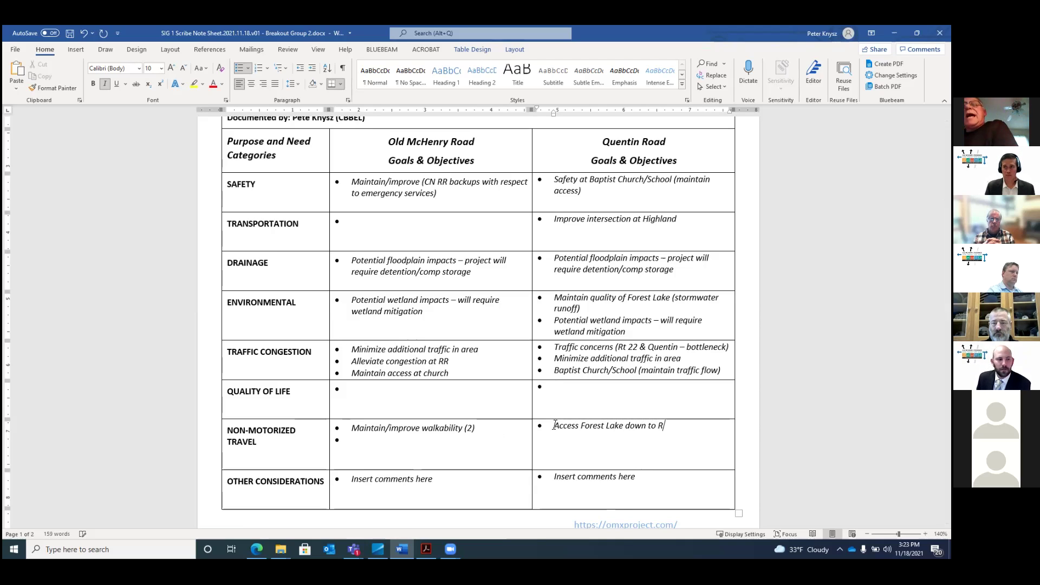
type("t")
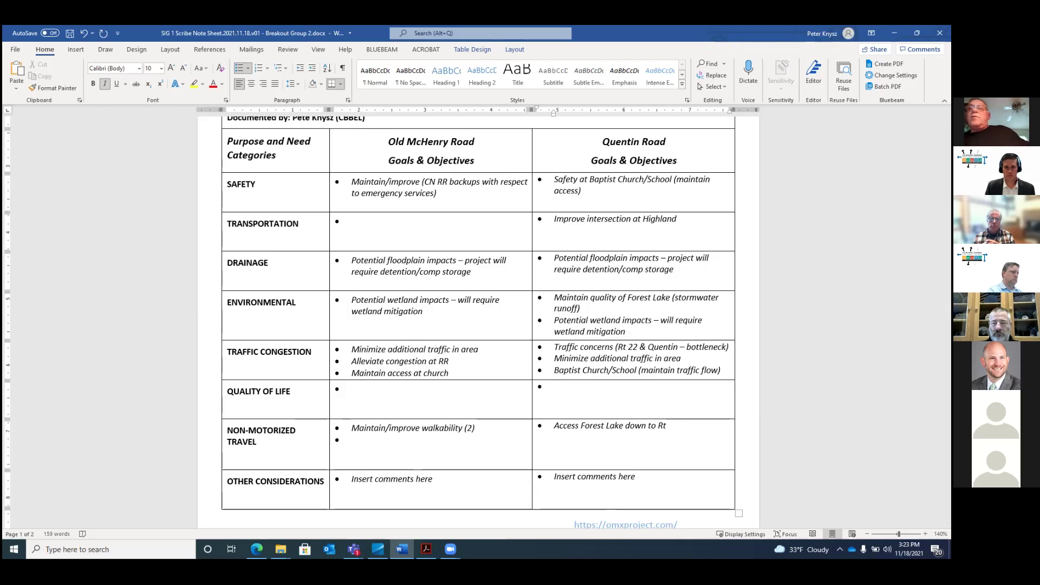
type(" 22")
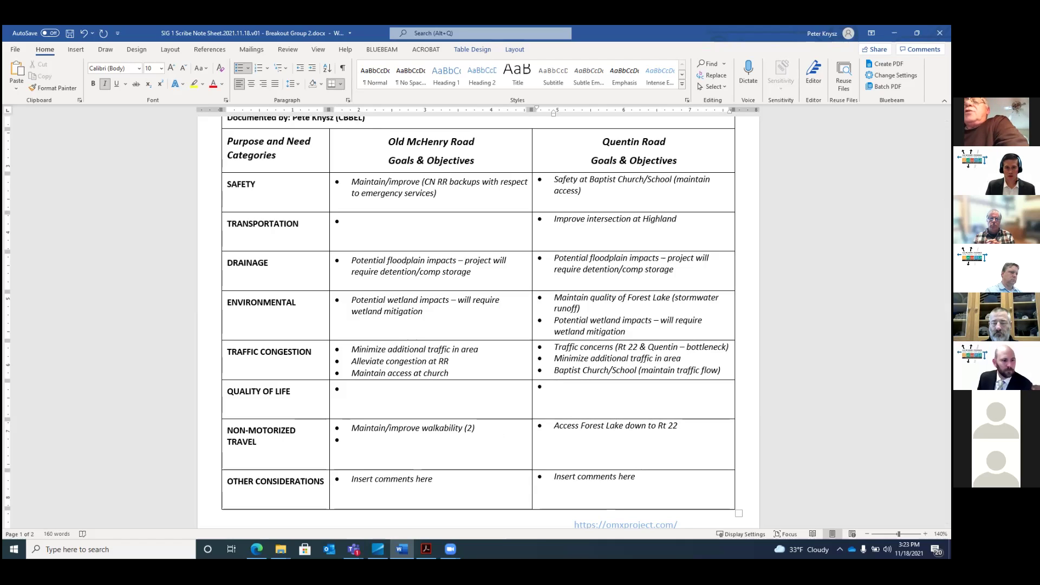
Step: Clear the placeholder text from the Other Considerations cell under Quentin Road
left_click(555, 474)
key("Delete")
key("Delete")
key("Delete")
key("Delete")
key("Delete")
key("Delete")
key("Delete")
key("Delete")
key("Delete")
key("Delete")
key("Delete")
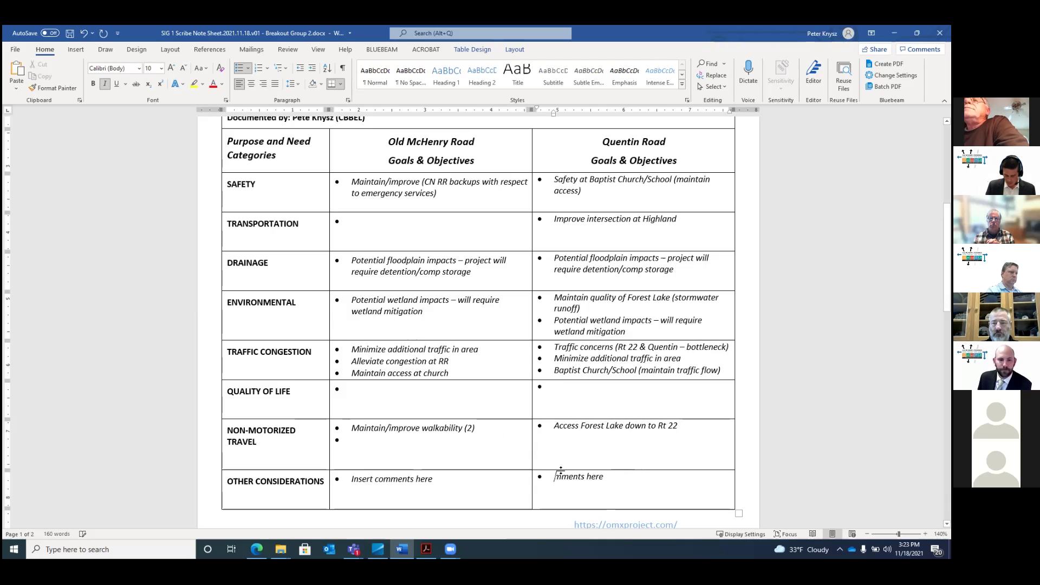
key("Delete")
key("Delete")
key("Delete")
key("Delete")
key("Delete")
key("Delete")
key("Delete")
key("Delete")
key("Delete")
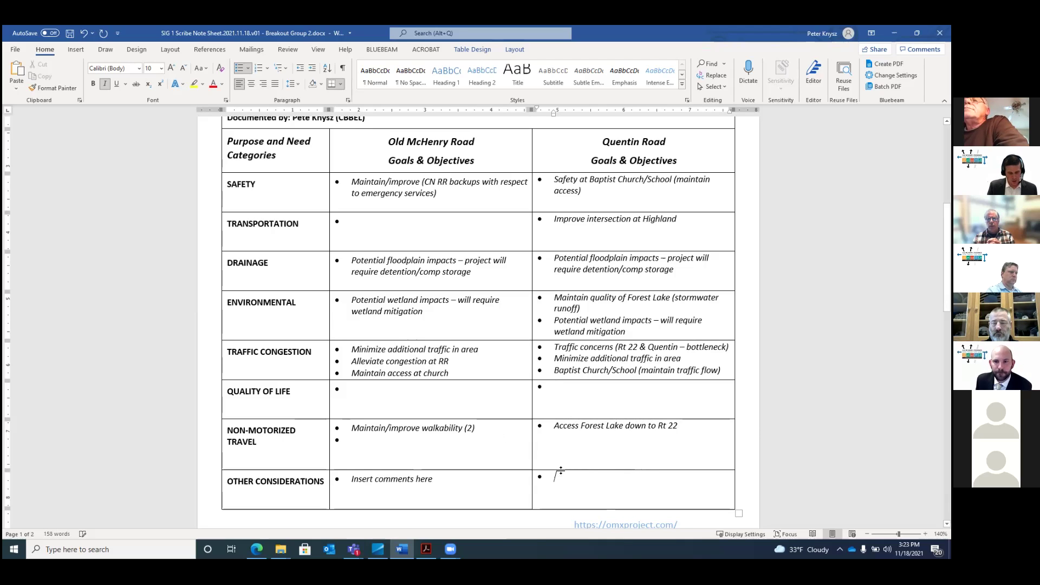
Step: Clear the placeholder text from the Other Considerations cell under Old McHenry Road
left_click(353, 478)
key("Delete")
key("Delete")
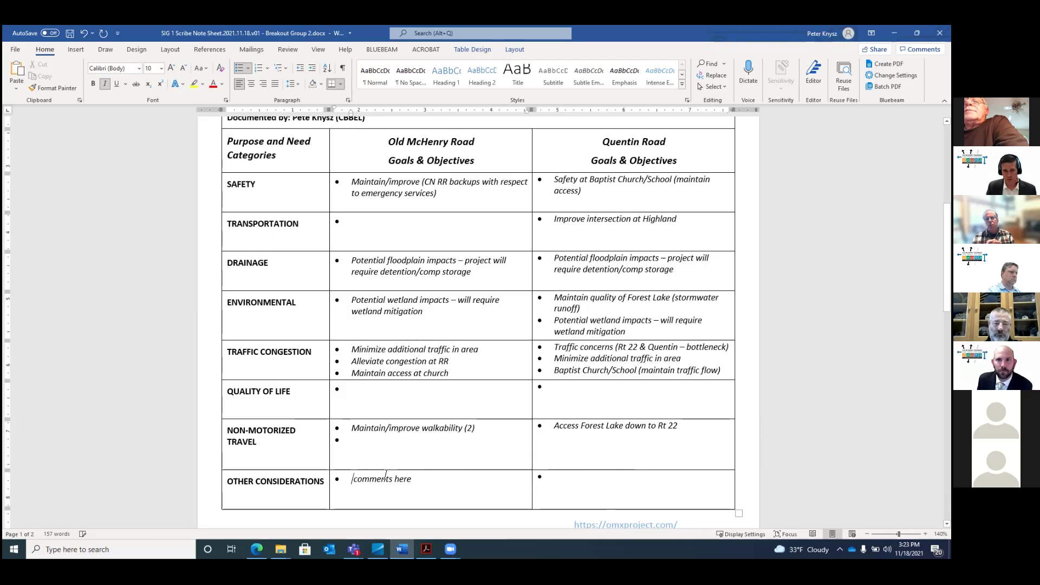
key("Delete")
key("Delete")
key("Delete")
key("Delete")
key("Delete")
key("Delete")
key("Delete")
key("Delete")
key("Delete")
key("Delete")
key("Delete")
key("Delete")
key("Delete")
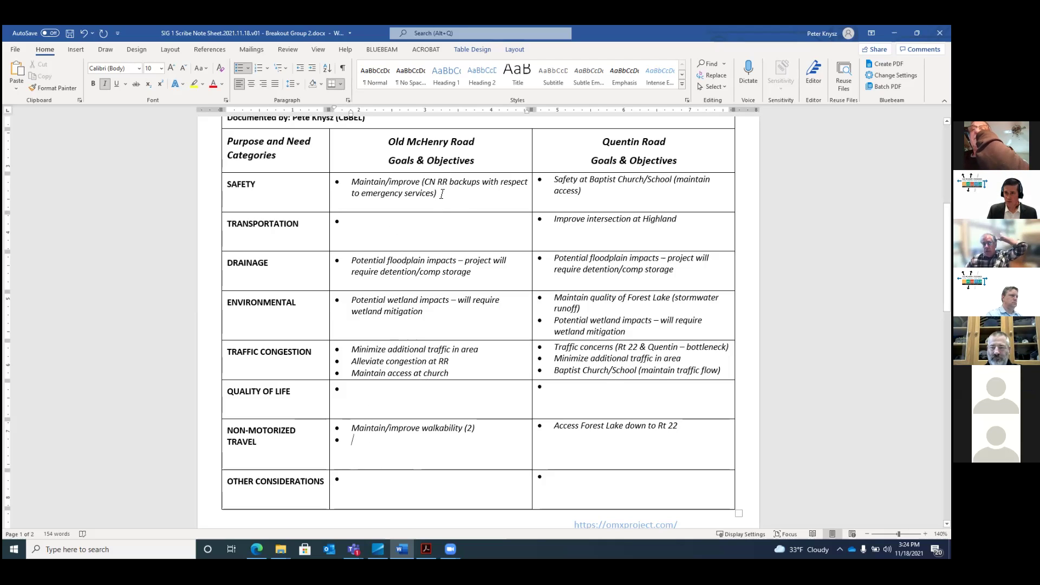
Step: Add "Improve safety of cyclists" as the second Non-Motorized Travel bullet under Old McHenry Road
type("Safety of ")
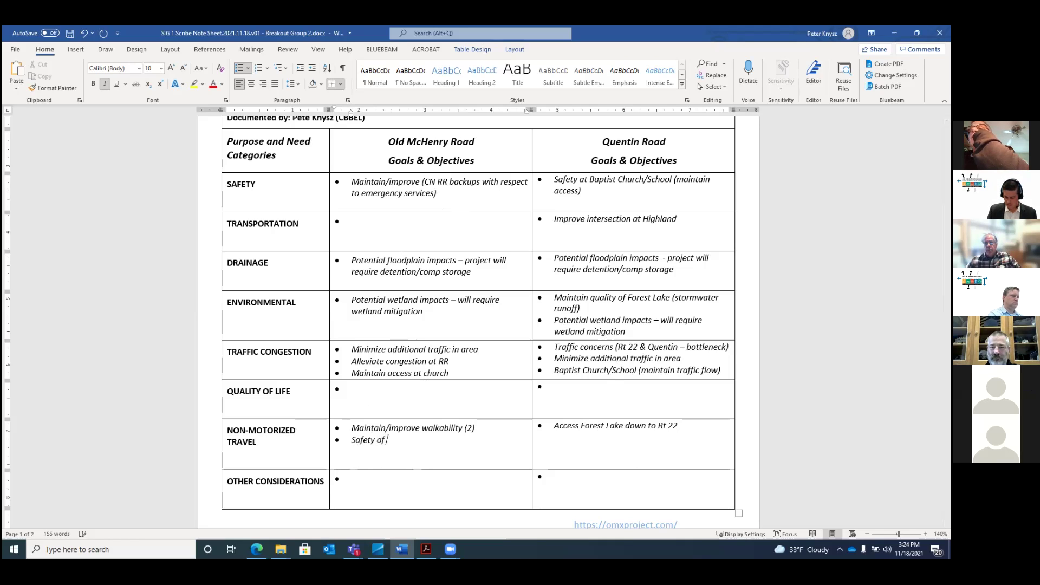
type("cycli")
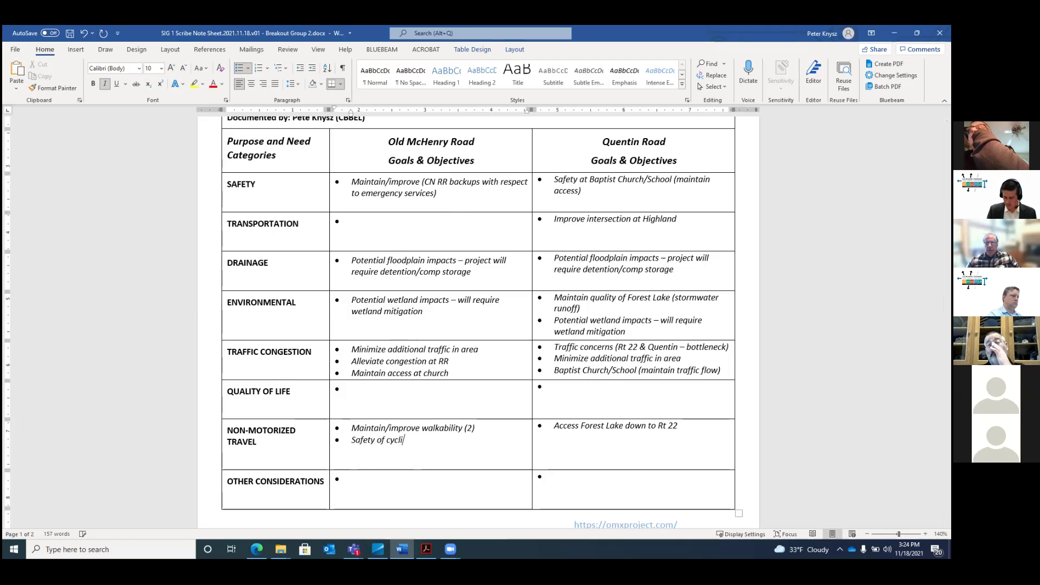
type("sts")
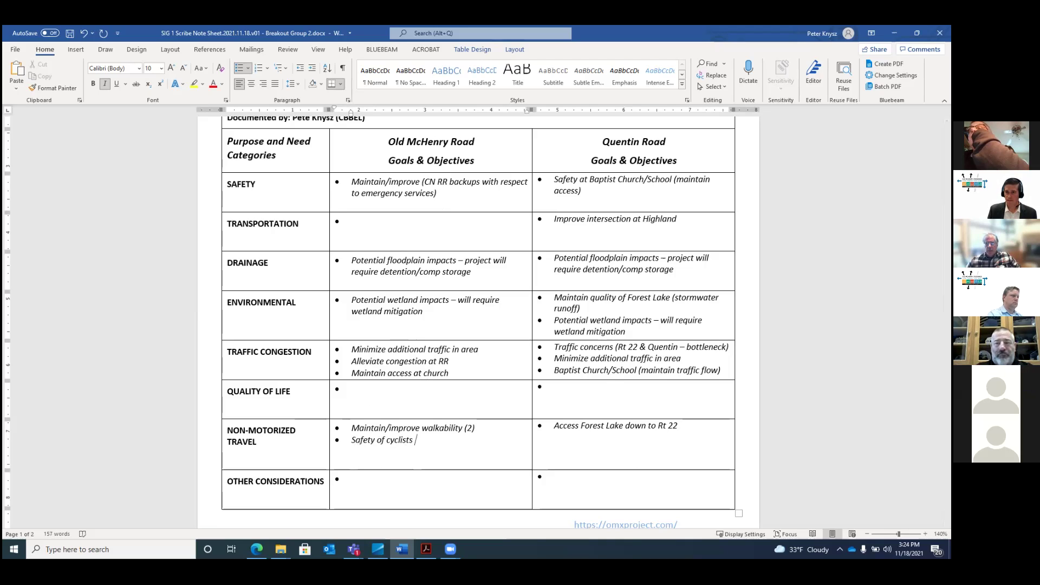
key("Home")
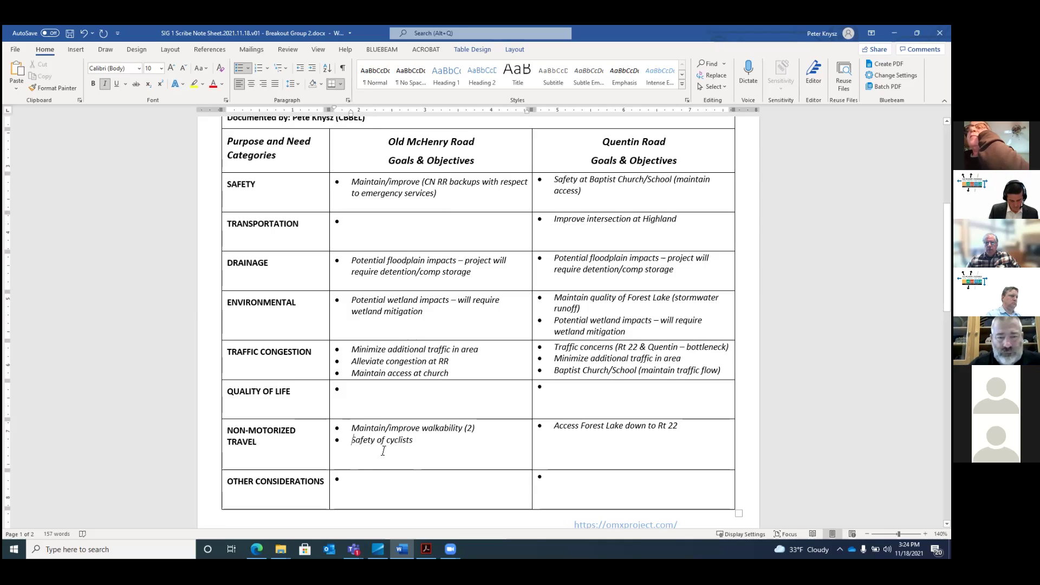
type("Improve s")
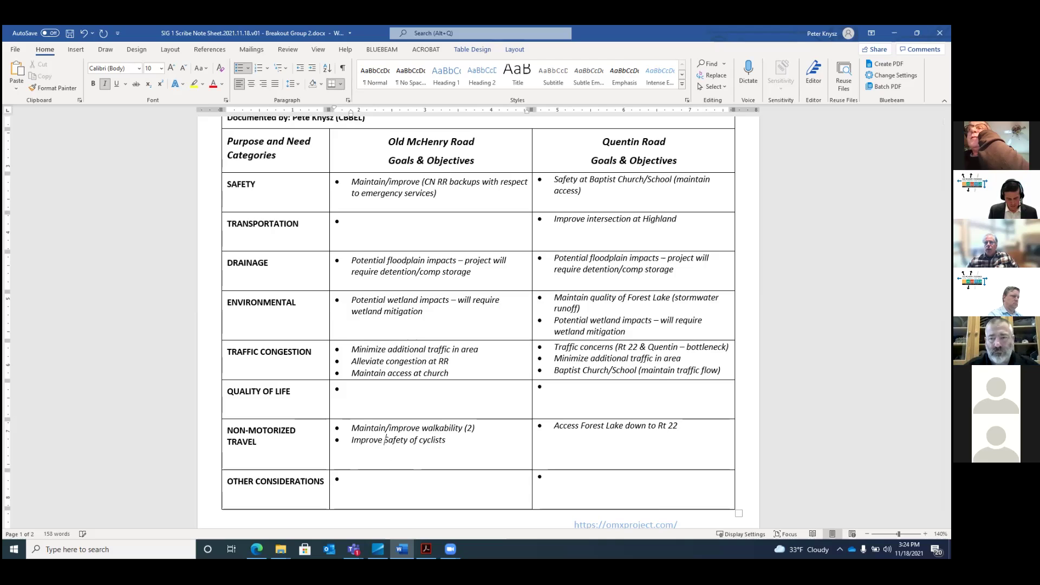
key("Delete")
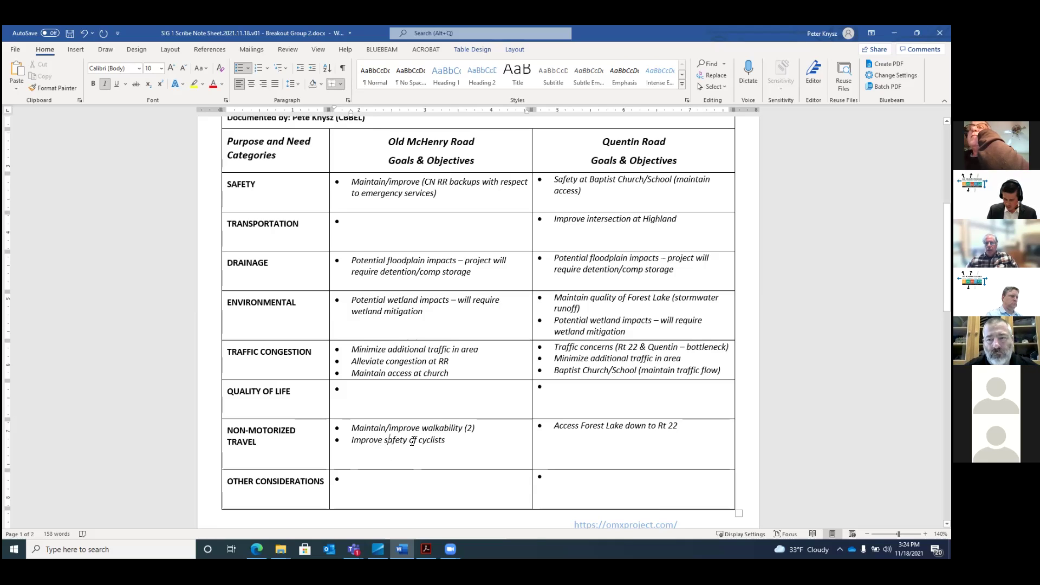
Step: Reword the Old McHenry Road cyclist bullet to "Improve safety for cyclists" and copy it below the Forest Lake bullet in Quentin Road's Non-Motorized Travel cell
double_click(409, 440)
type("for")
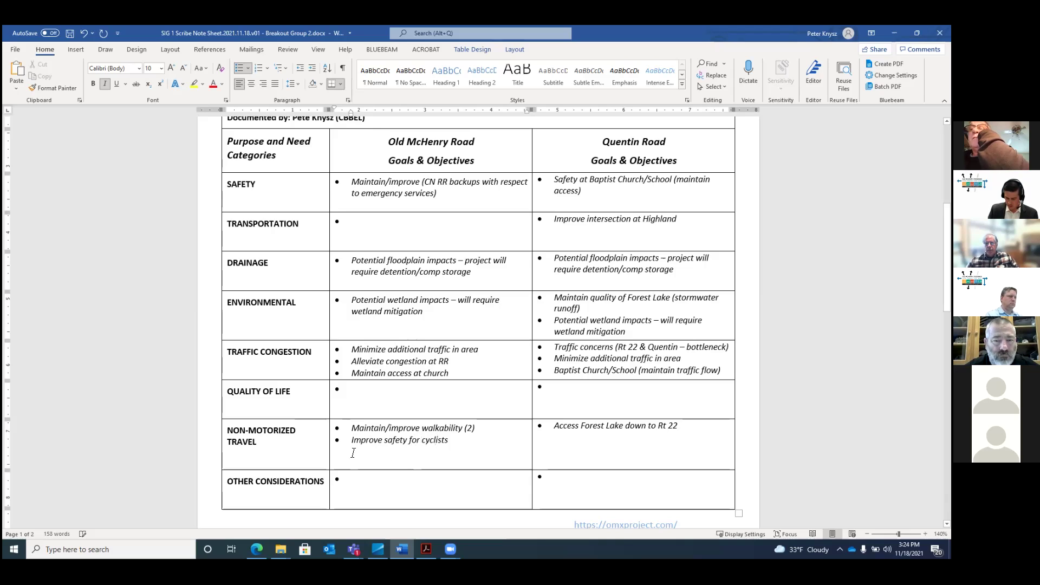
left_click_drag(445, 437, 370, 444)
key("ctrl+c")
right_click(370, 444)
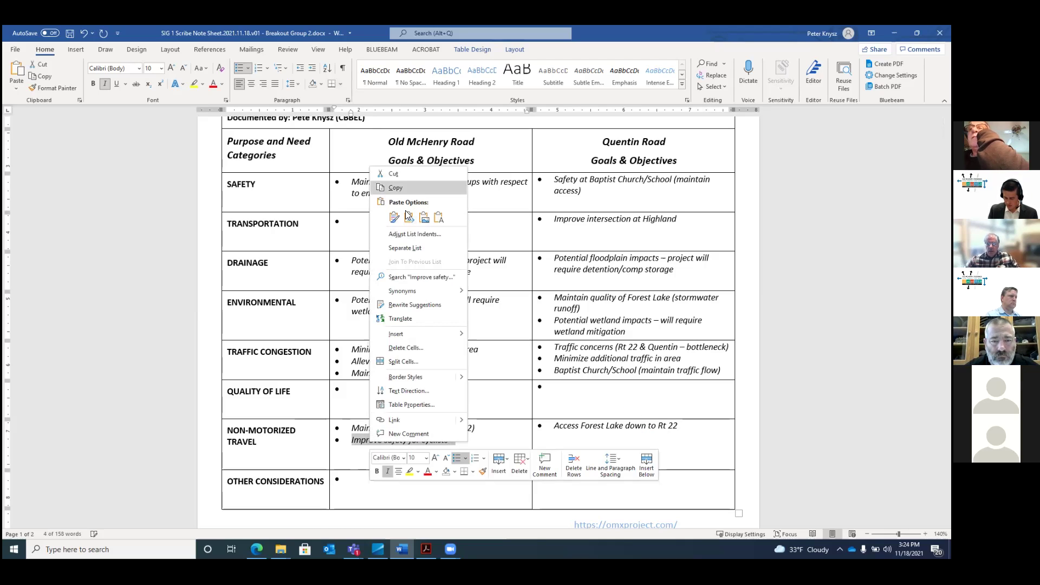
left_click(398, 187)
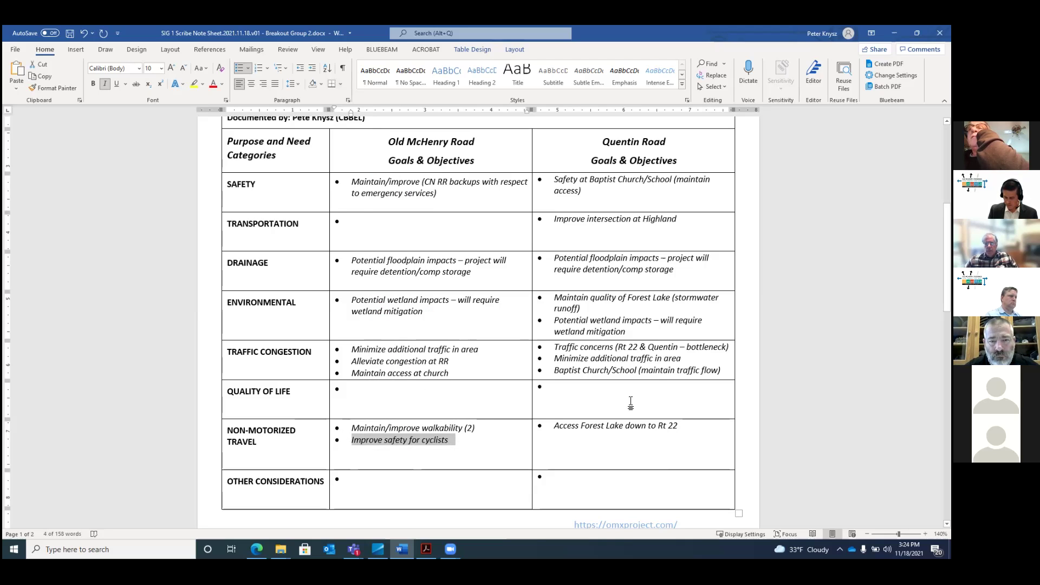
left_click(676, 427)
key("Return")
left_click(17, 71)
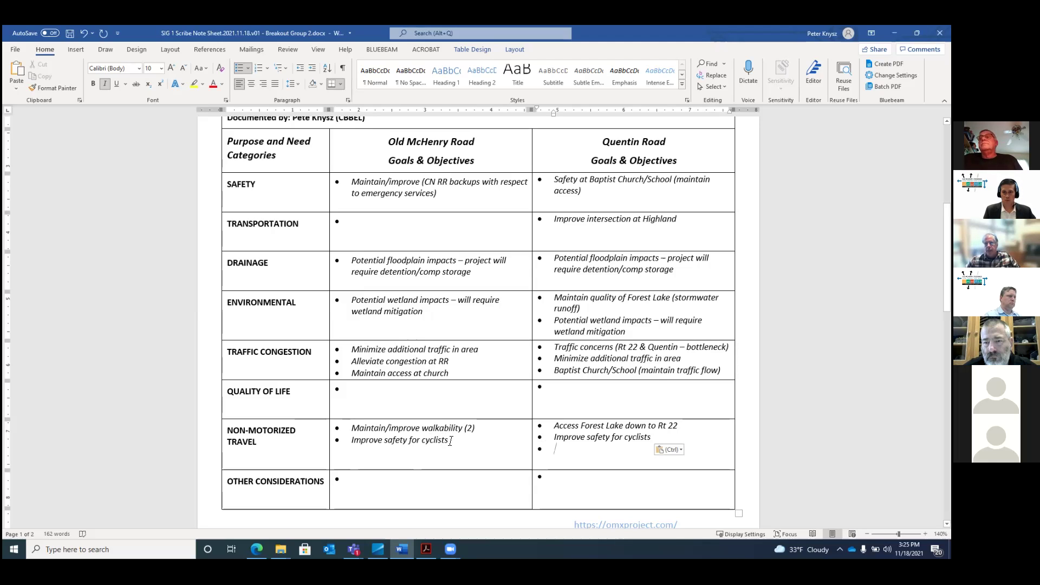
Step: Append "(including up Midlothian)" to the cyclist safety bullet in the Non-Motorized Travel cell under Old McHenry Road
left_click(504, 439)
type("(including ")
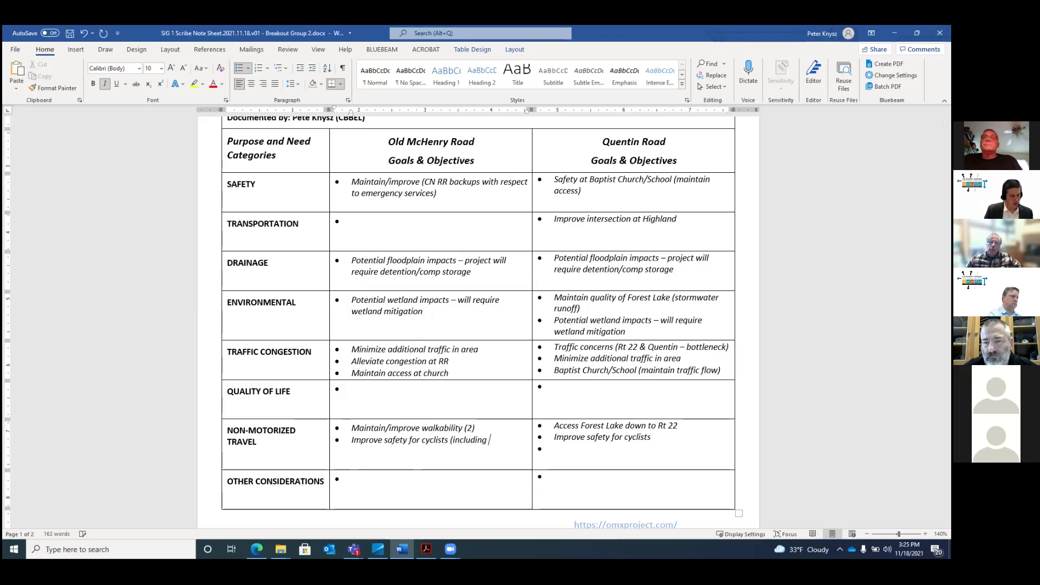
type("up Midl")
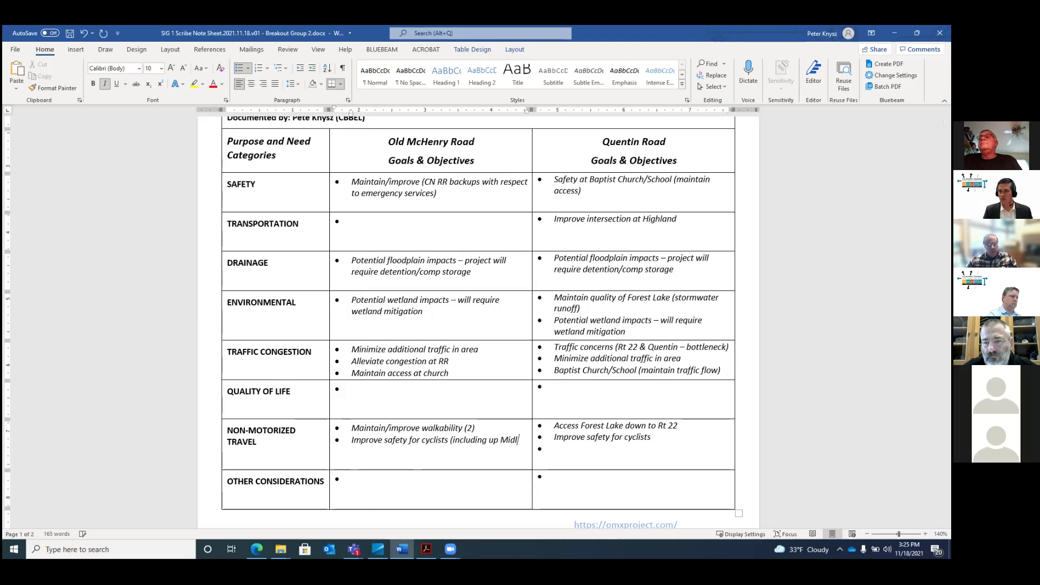
type("othian")
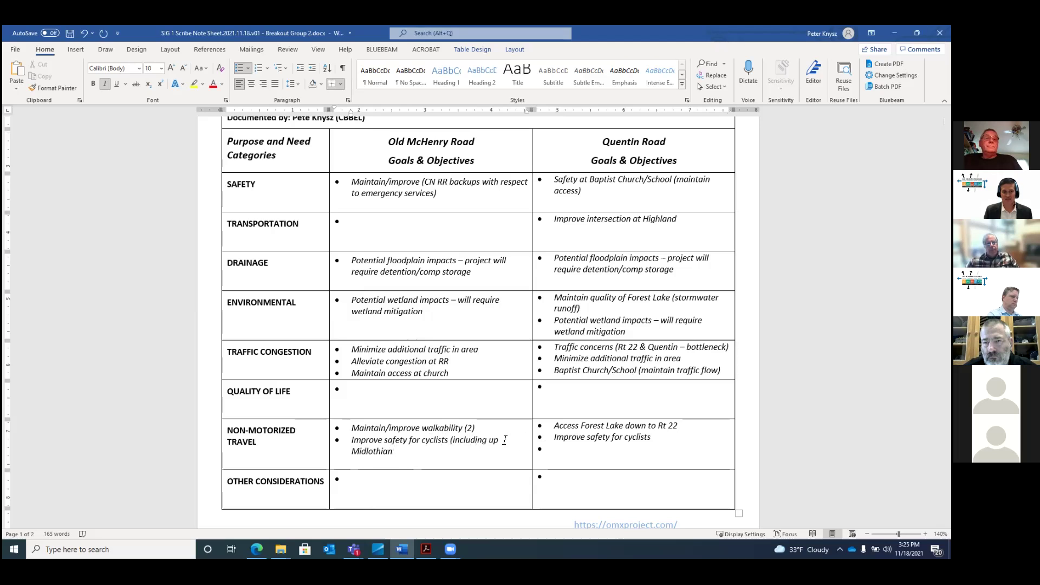
type(")")
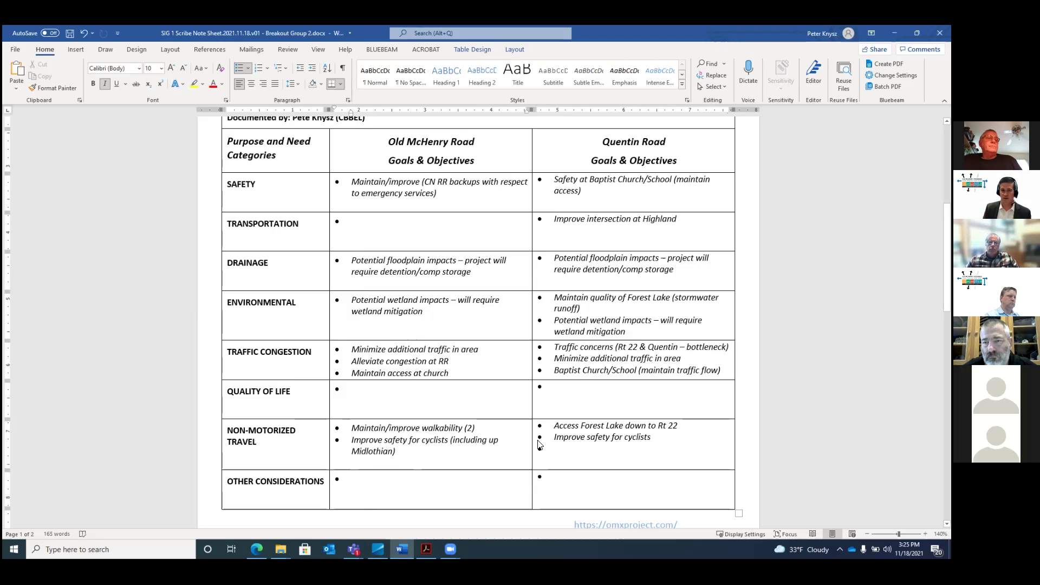
Step: Insert "no" before "up Midlothian" in the cyclist safety bullet under Old McHenry Road
left_click(540, 444)
key("Return")
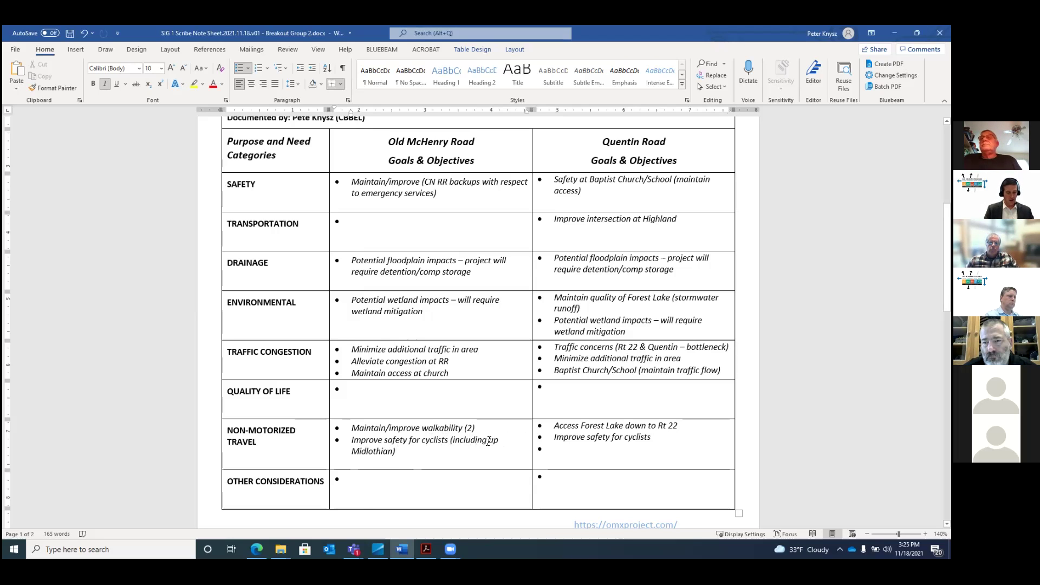
type("no")
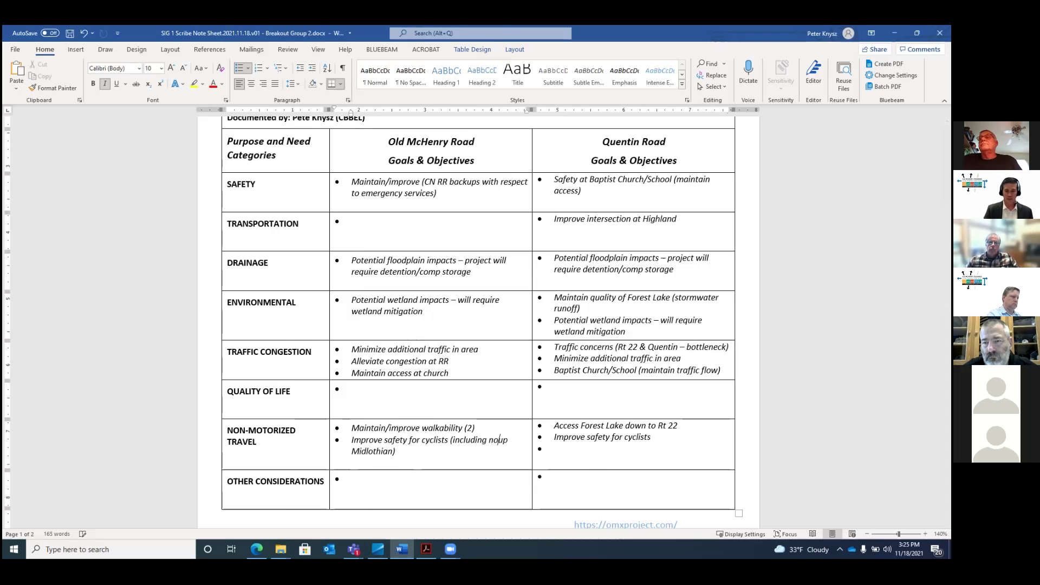